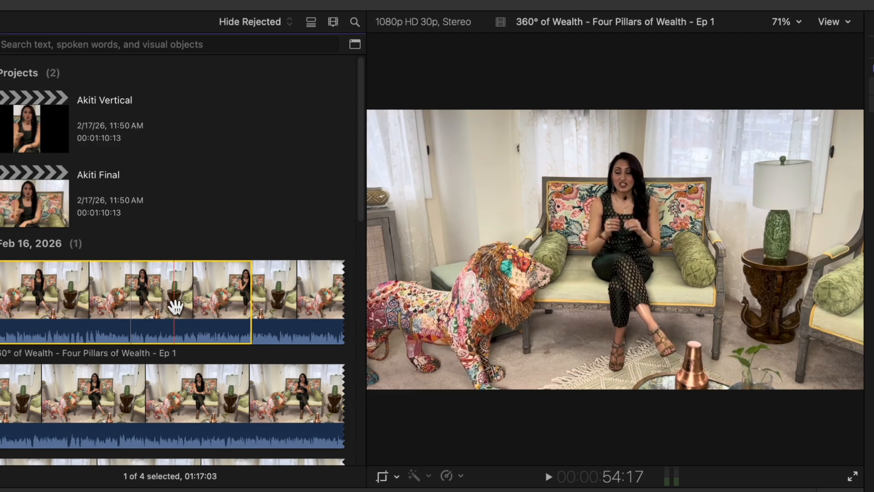
Look through the interview clip's filmstrip and preview the existing Akiti Final project in the browser.
scroll(236, 337, down, 4)
scroll(226, 355, down, 8)
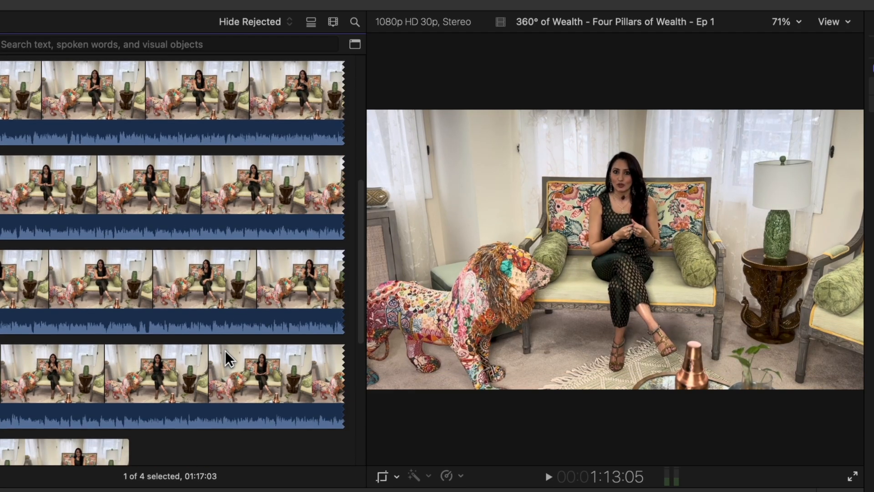
scroll(75, 314, up, 10)
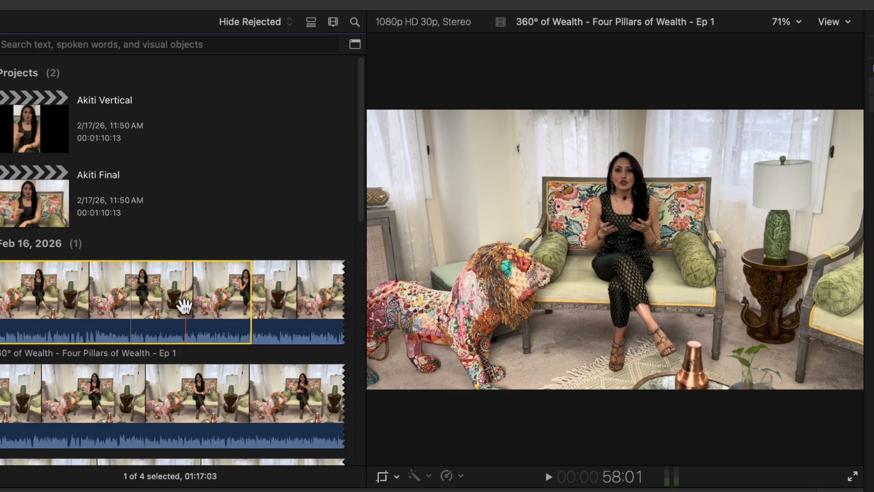
scroll(72, 300, down, 1)
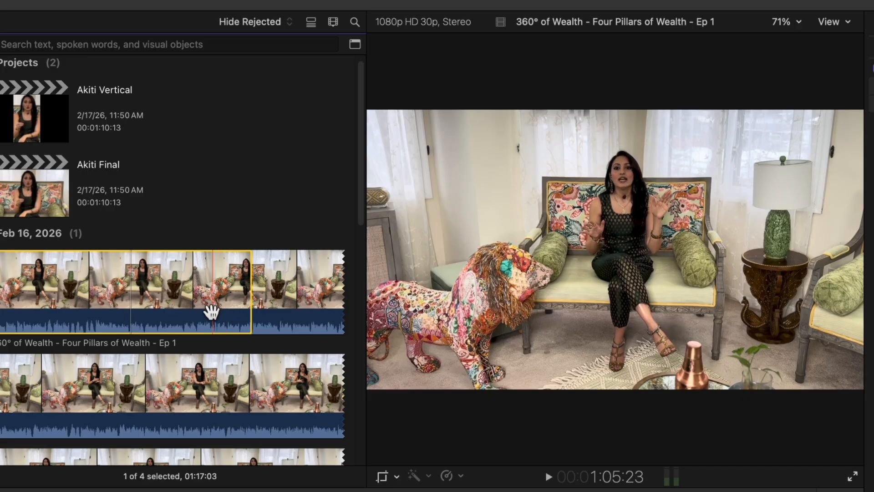
click(42, 178)
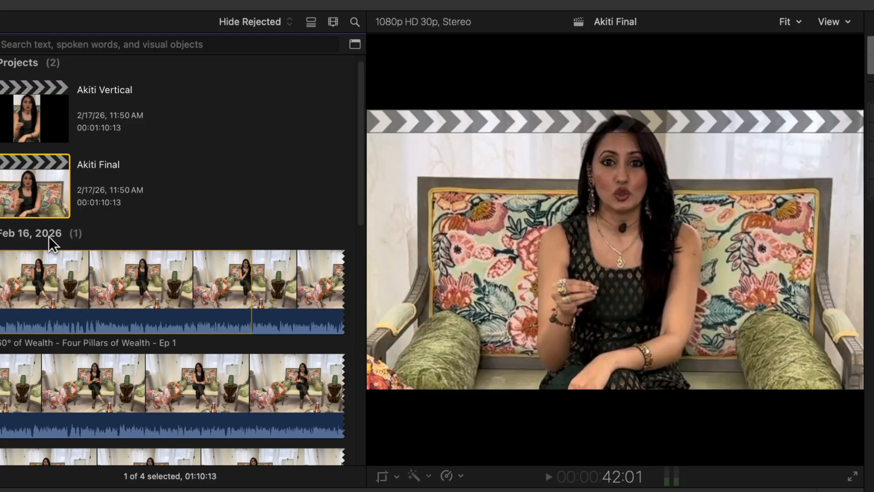
click(191, 304)
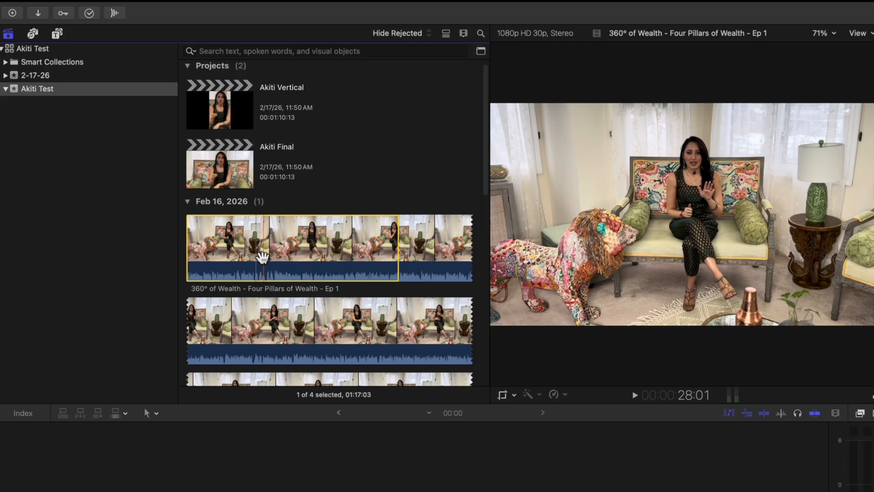
Create a new project named Akiti Social Media in the Akiti Test event with the automatic video settings.
click(100, 2)
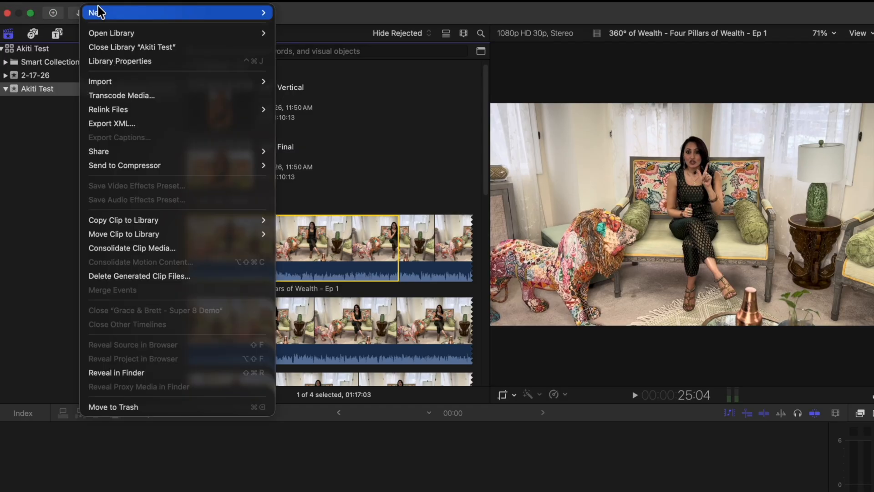
mouse_move(100, 11)
click(304, 13)
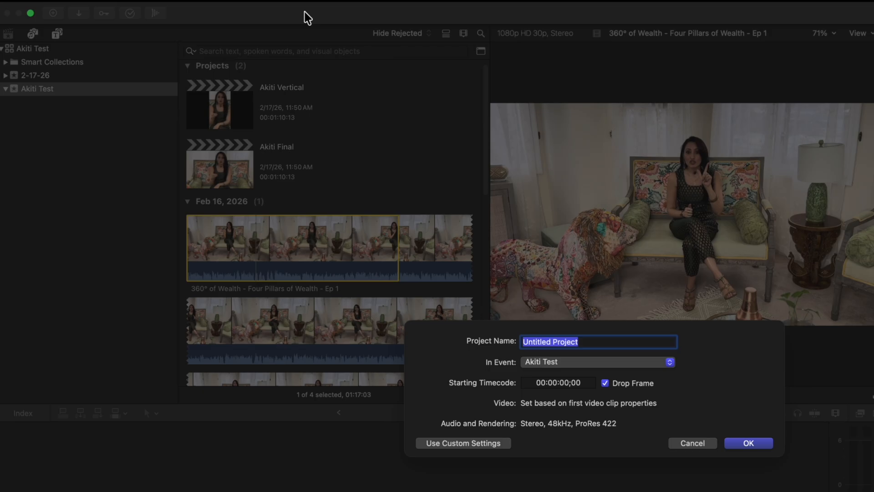
text(Akiti )
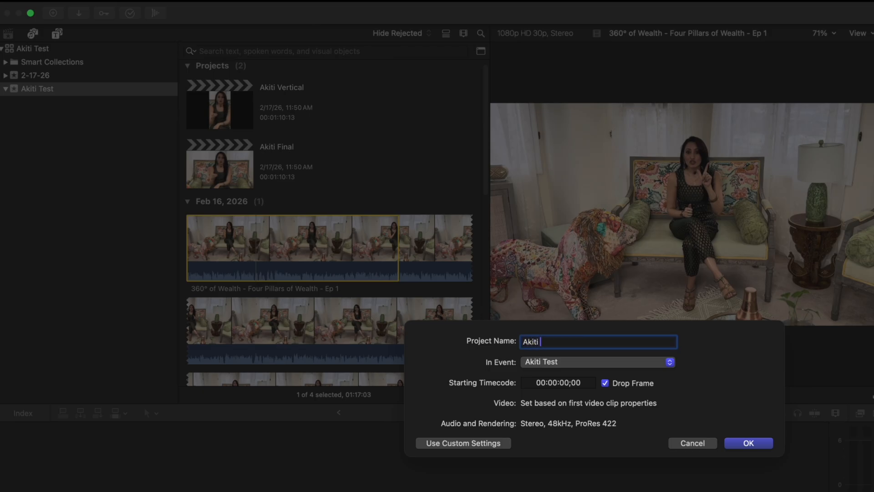
text(Social Media)
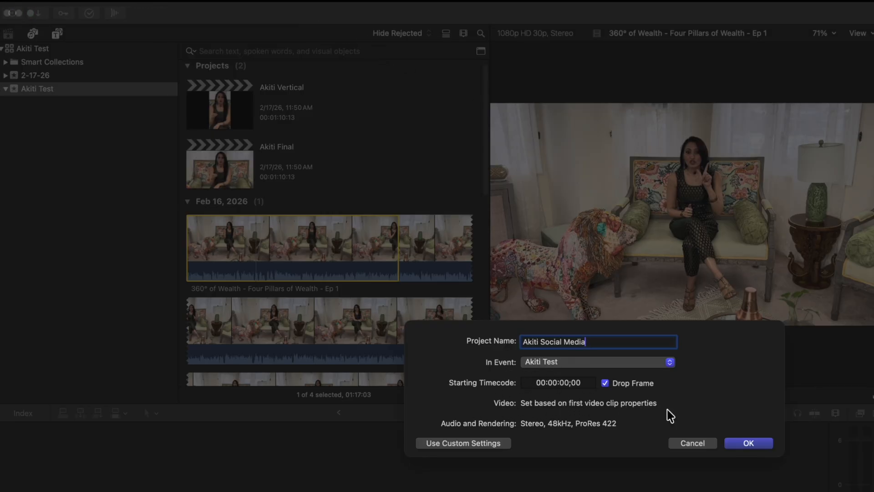
click(744, 442)
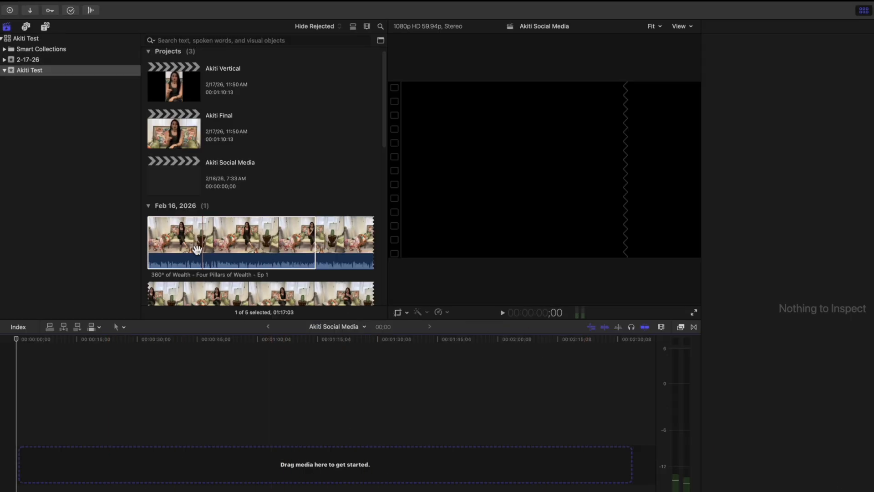
Play the opening of the source clip 360° of Wealth - Four Pillars of Wealth - Ep 1.
click(197, 246)
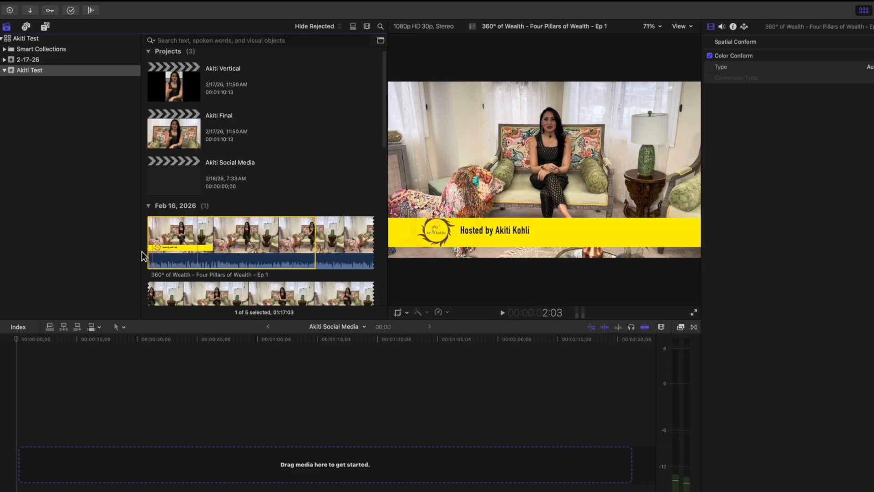
key(space)
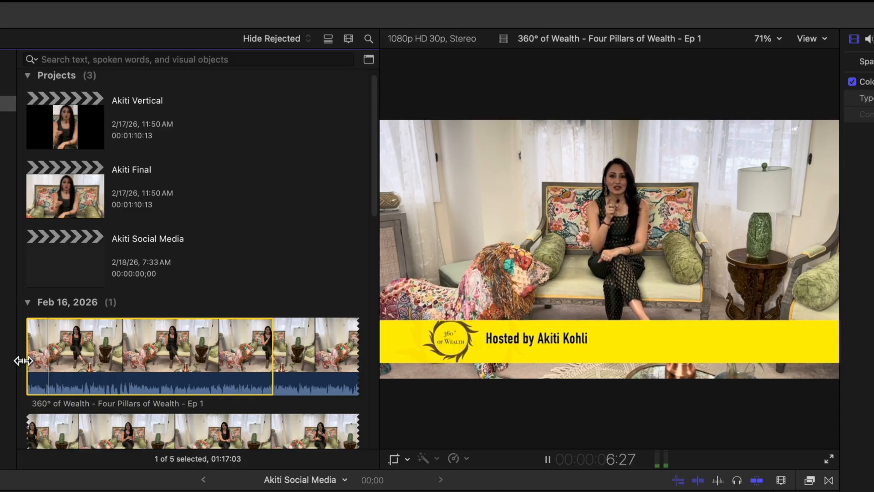
key(space)
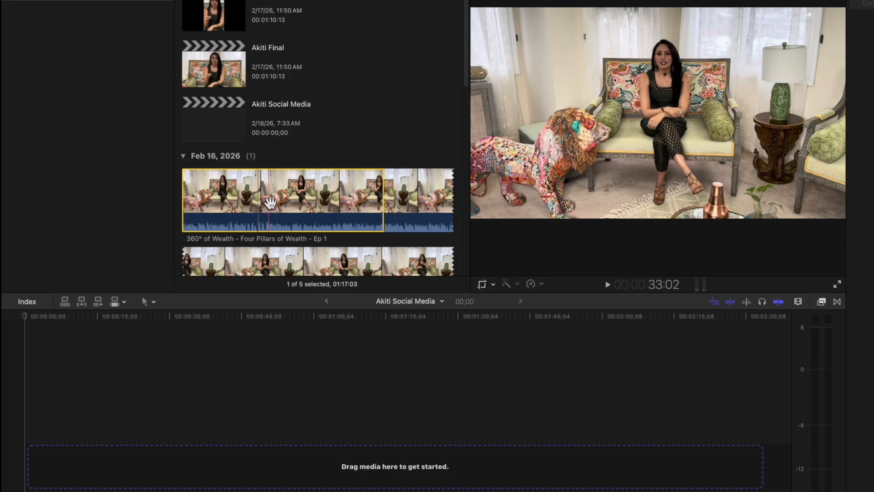
Append the marked range of the 360° of Wealth clip to the new project's empty timeline and park the playhead within it.
drag(257, 203, 232, 200)
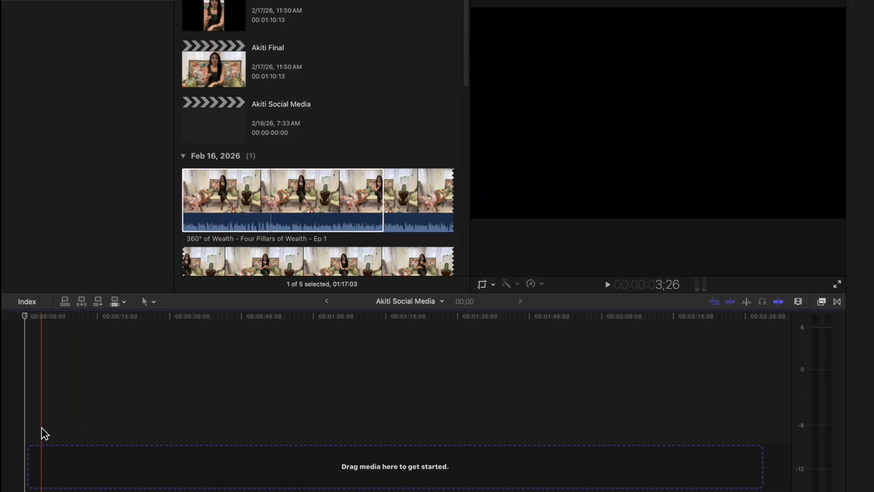
key(e)
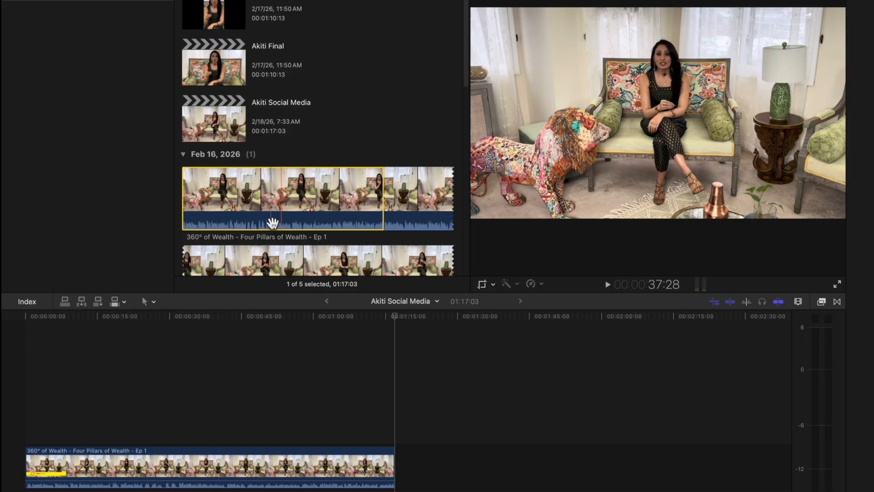
scroll(271, 221, down, 1)
click(89, 412)
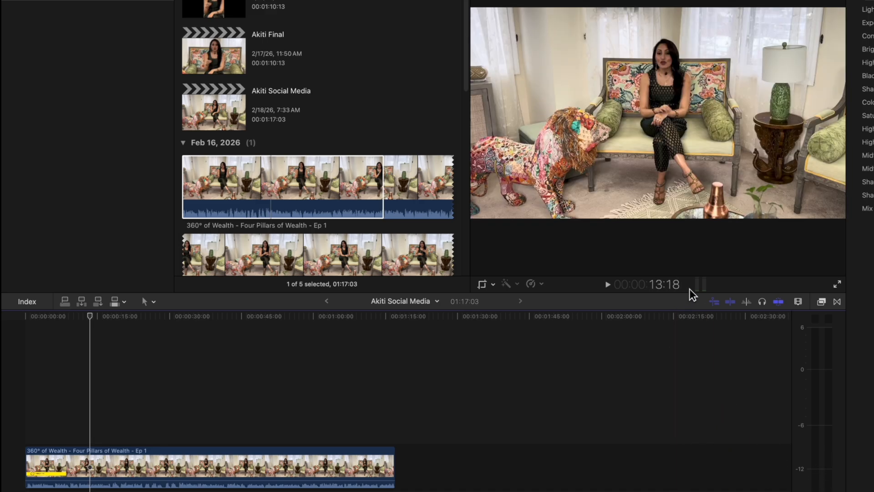
Turn on Loudness for the timeline clip, set its uniformity to 23%, and play the clip to check the audio levels.
click(699, 285)
click(698, 285)
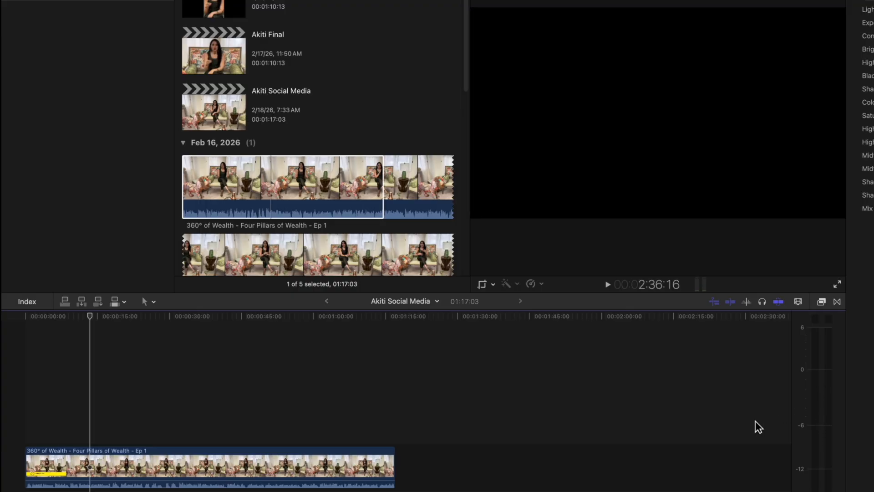
click(152, 466)
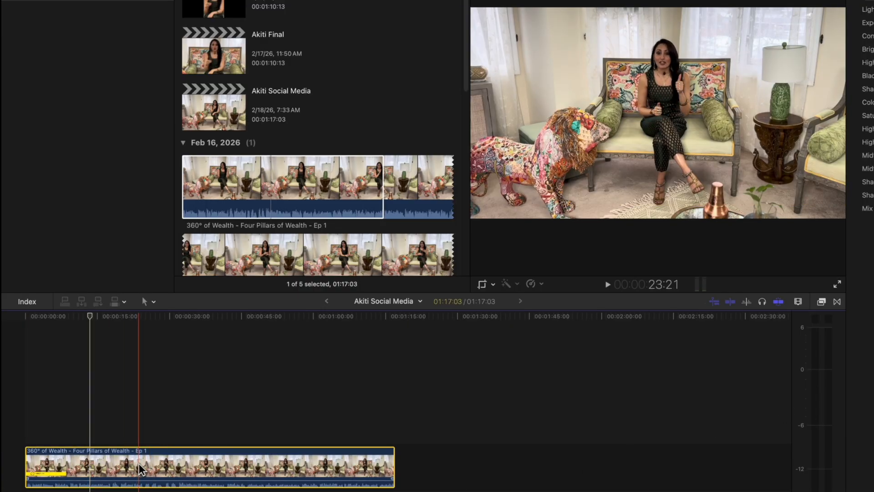
click(654, 9)
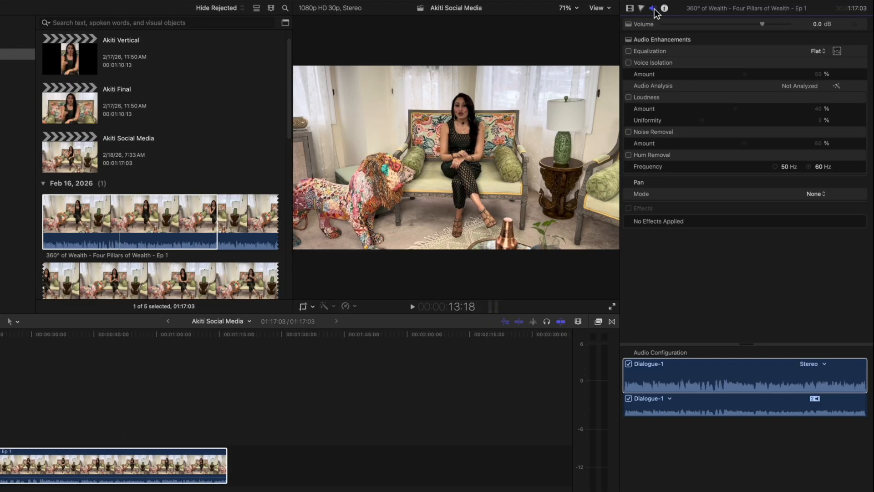
click(628, 97)
click(720, 119)
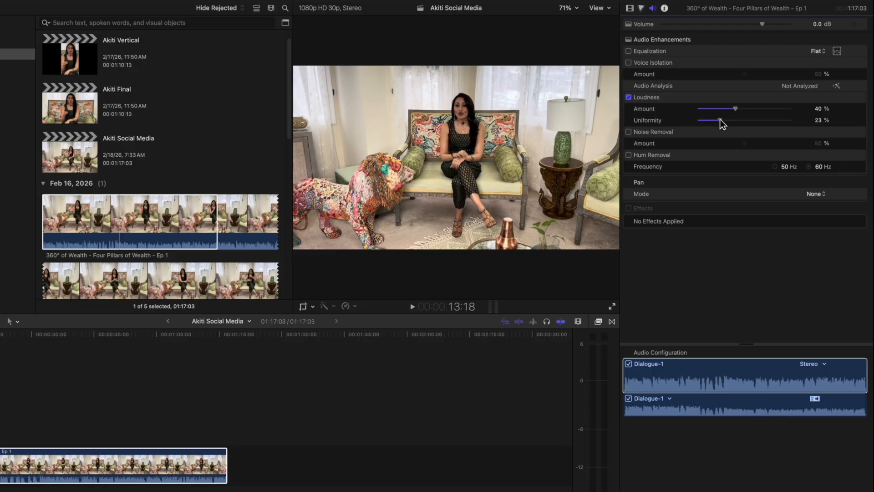
key(space)
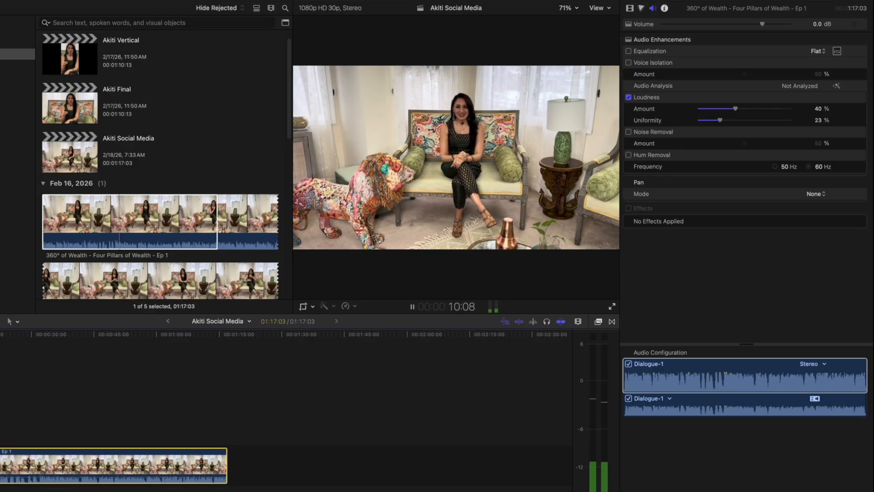
key(space)
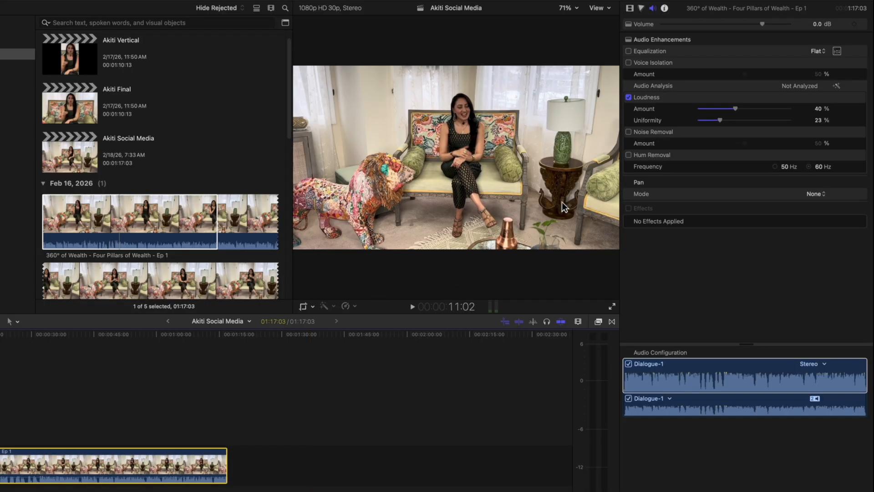
Turn on Voice Isolation for the clip with an amount of 29% and listen to the result.
click(628, 63)
drag(745, 75, 725, 75)
key(space)
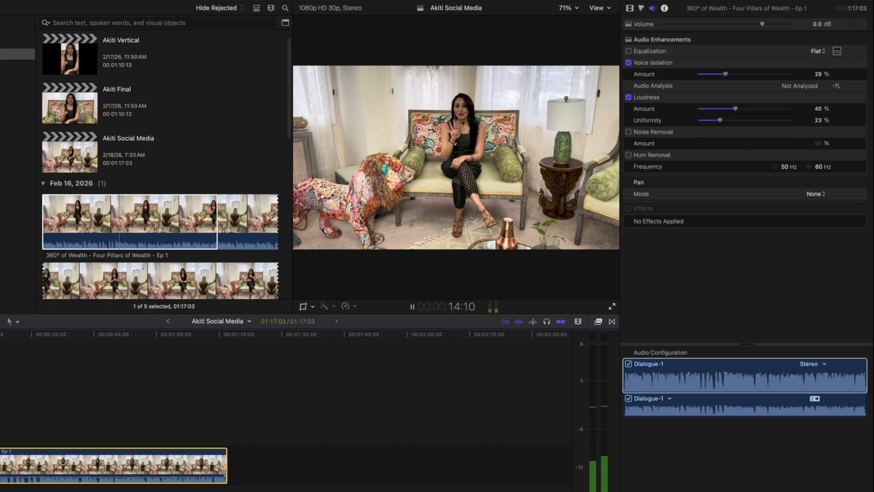
key(space)
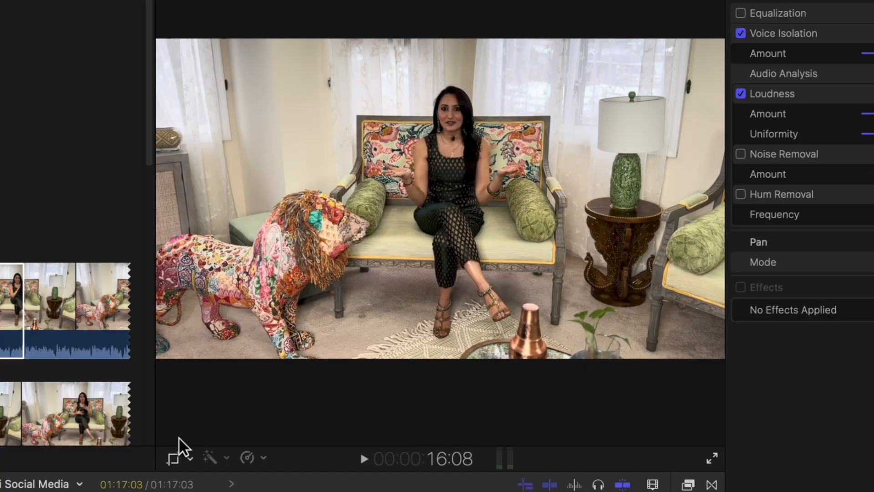
Crop the clip slightly tighter from the image's lower-left corner and shift the crop frame to recentre the seated host.
click(176, 457)
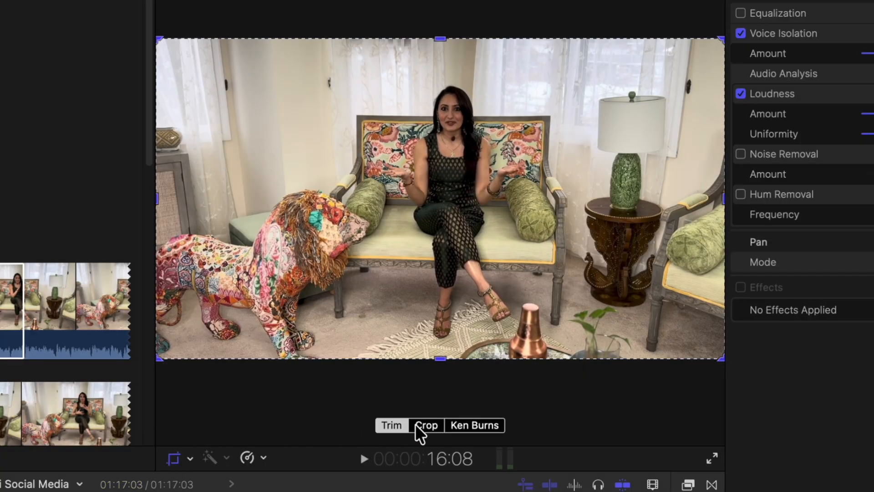
click(415, 424)
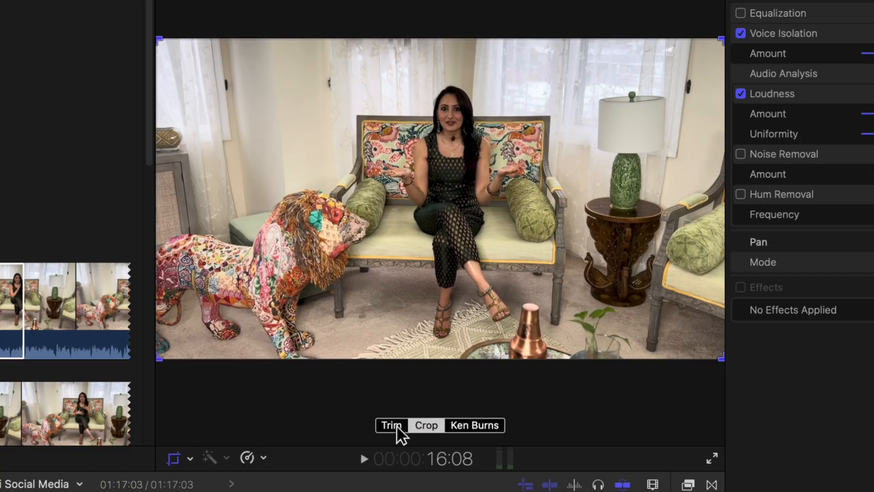
drag(160, 357, 208, 330)
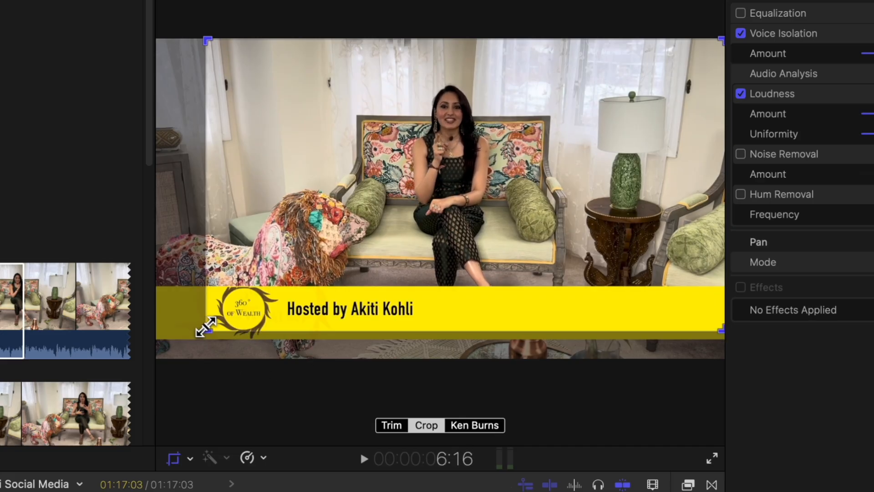
drag(209, 330, 194, 337)
drag(521, 236, 488, 235)
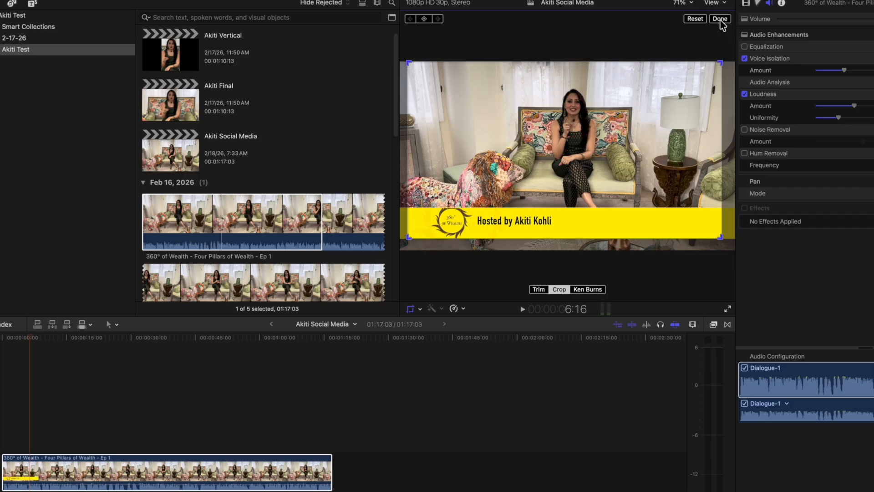
click(719, 18)
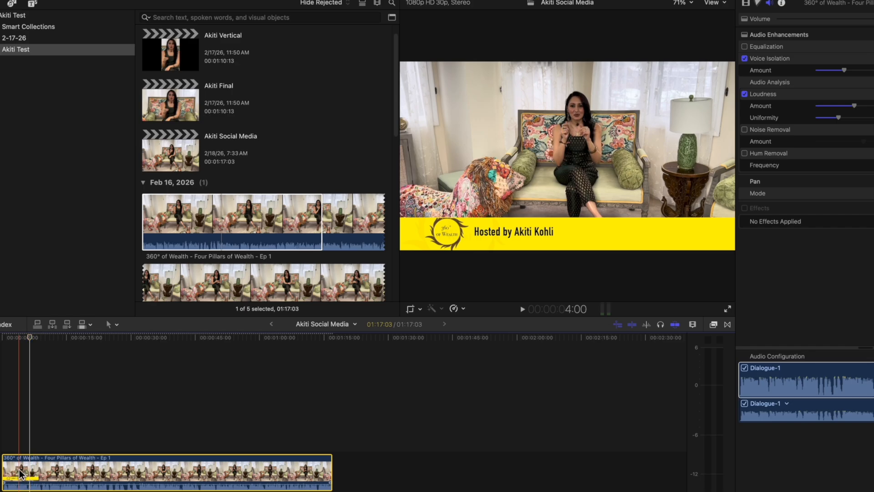
Play the interview from the opening and replay the passage around 19 to 21 seconds to locate the section worth removing.
key(space)
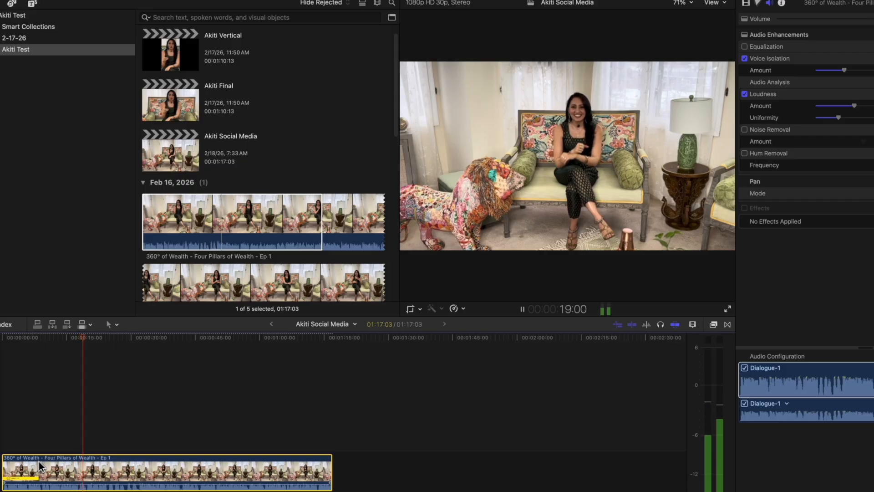
key(space)
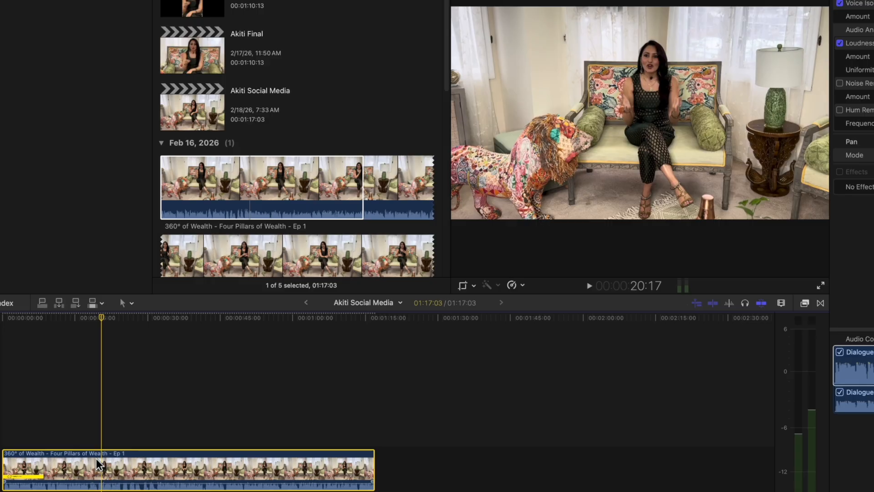
key(super+equal)
key(super+equal)
key(super+equal)
key(super+equal)
scroll(98, 459, left, 3)
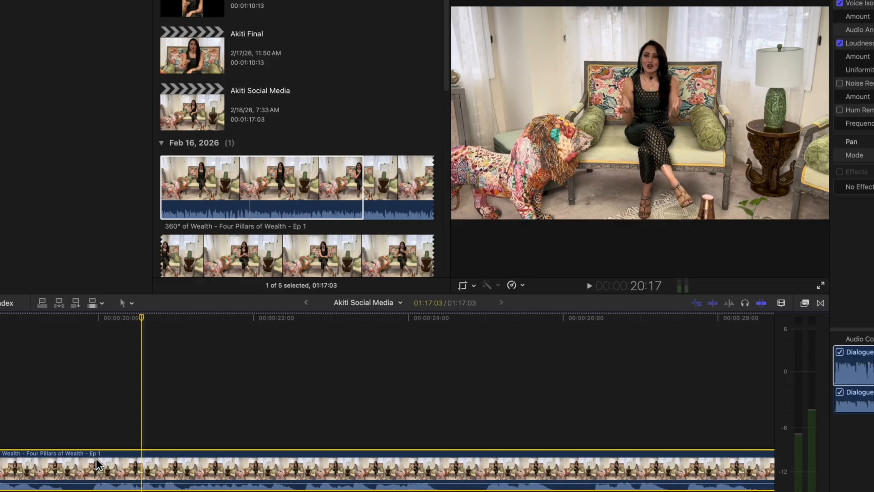
click(240, 469)
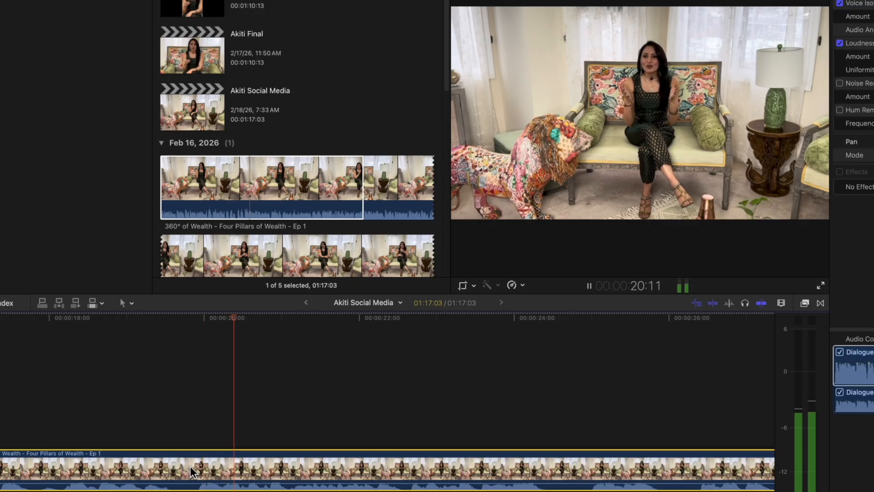
key(space)
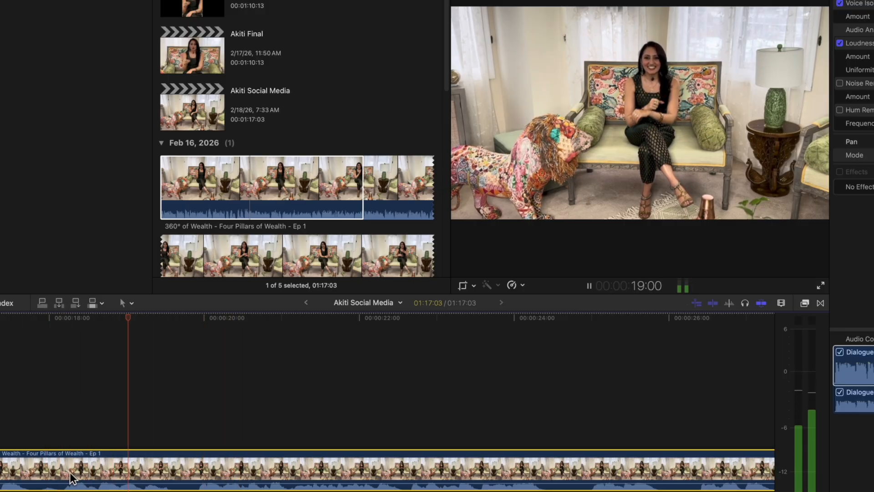
key(space)
scroll(296, 371, left, 4)
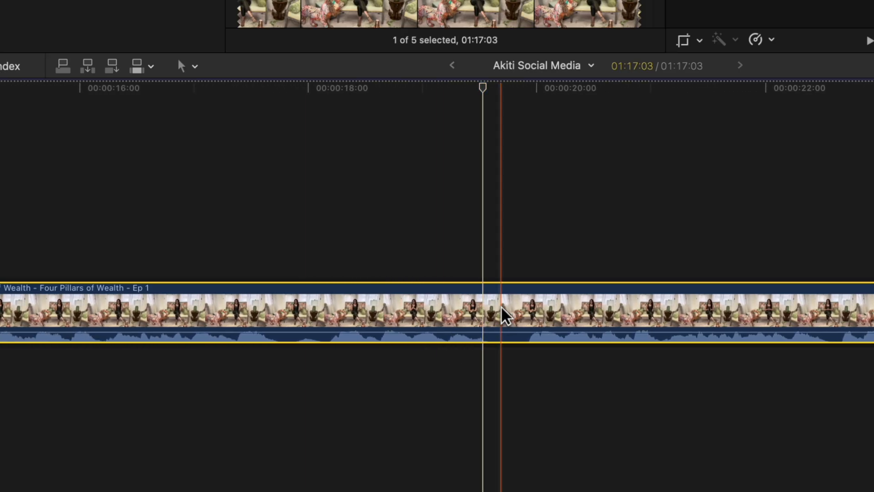
Select a range about 1:27 (seconds:frames) long just before the pause near 20 seconds, delete it, and play across the cut.
key(b)
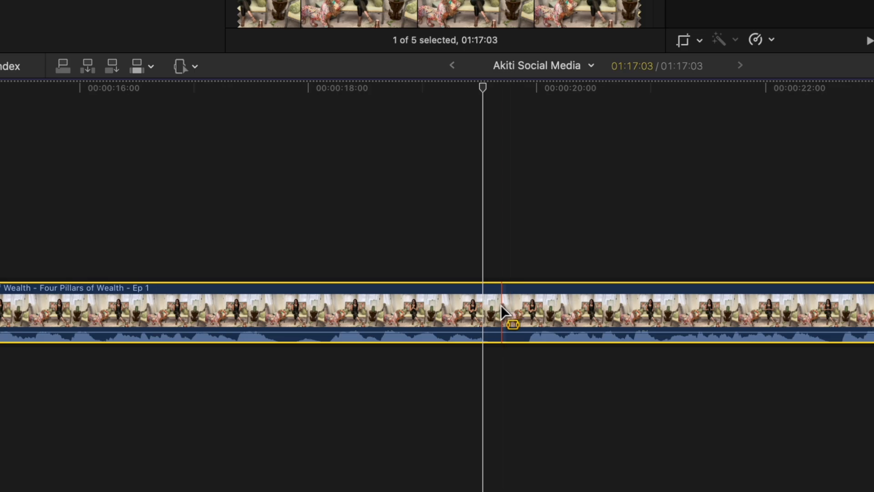
drag(509, 313, 289, 339)
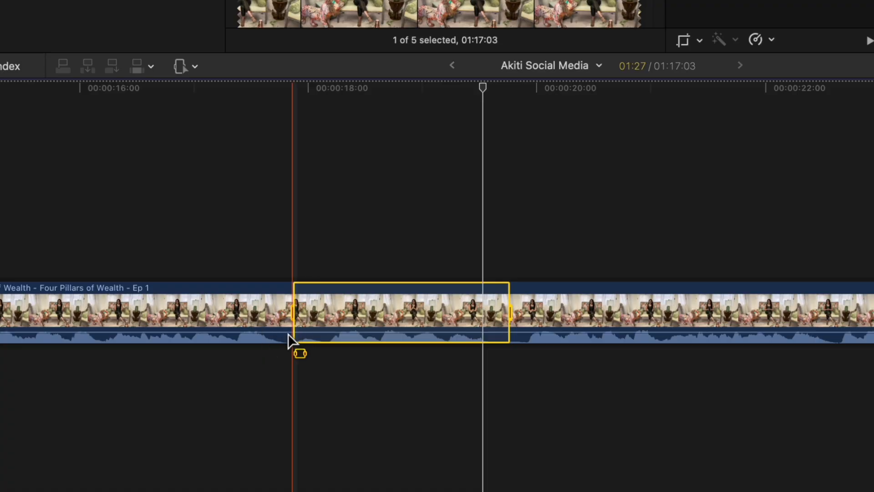
key(Delete)
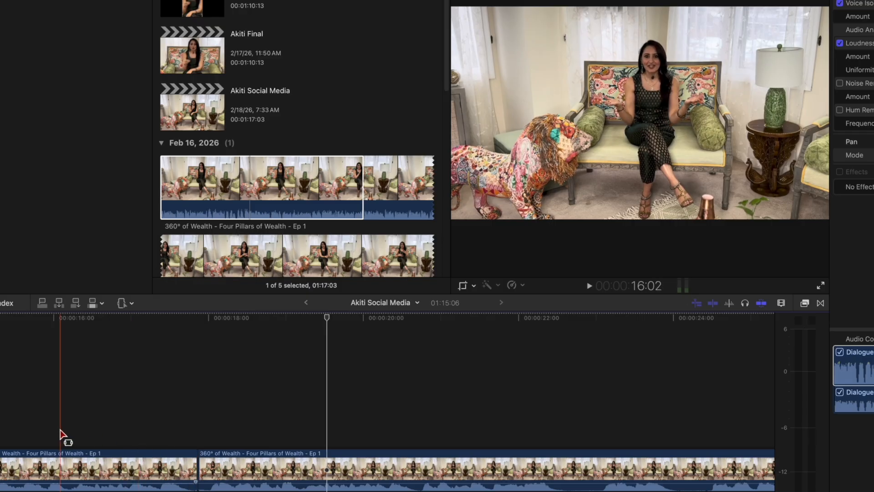
key(space)
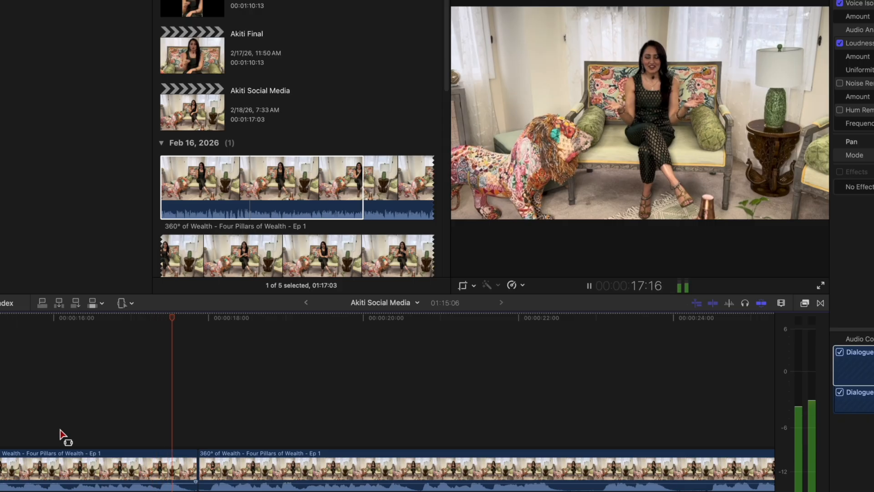
key(space)
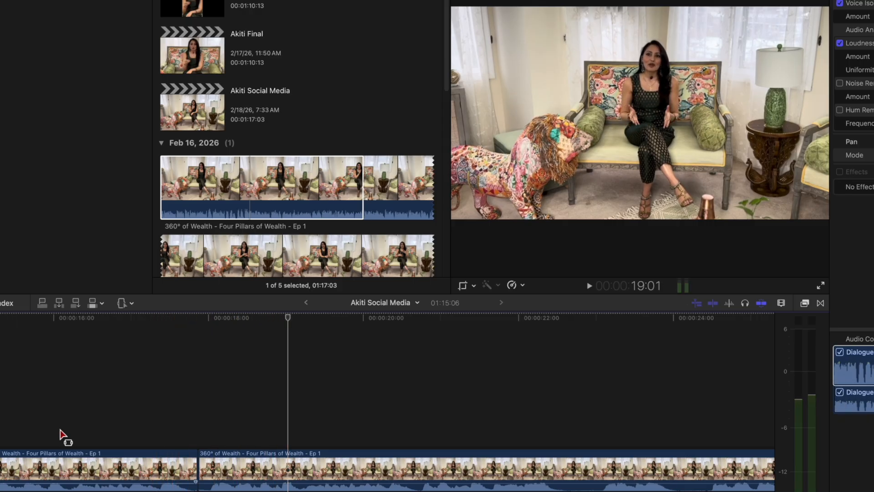
Play the clip after the cut and split it at the speech pause about 2:26 (seconds:frames) past that cut.
key(a)
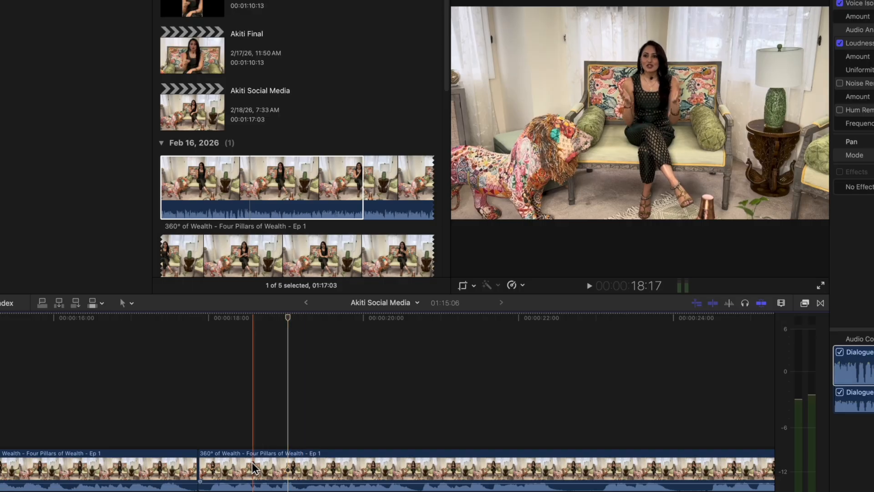
key(space)
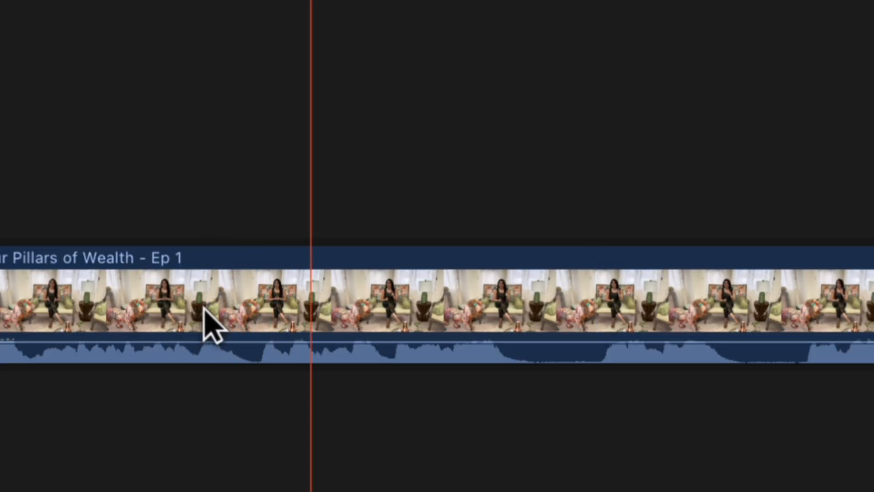
key(space)
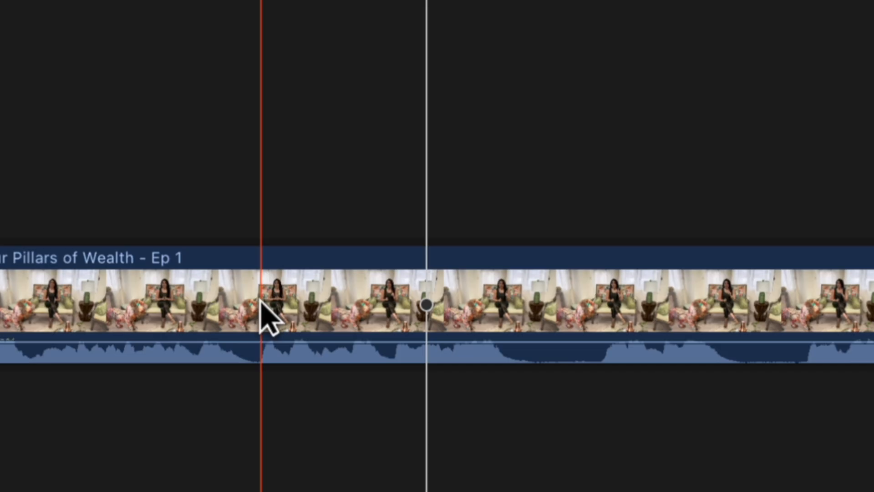
key(b)
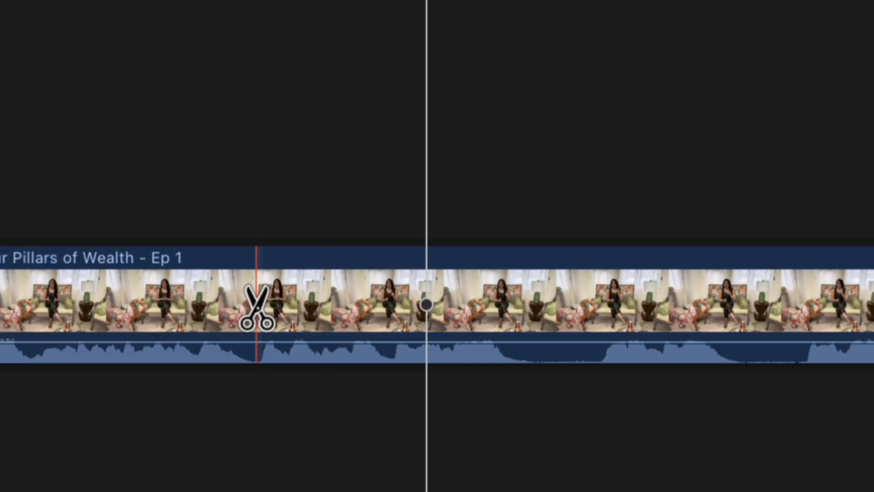
click(258, 304)
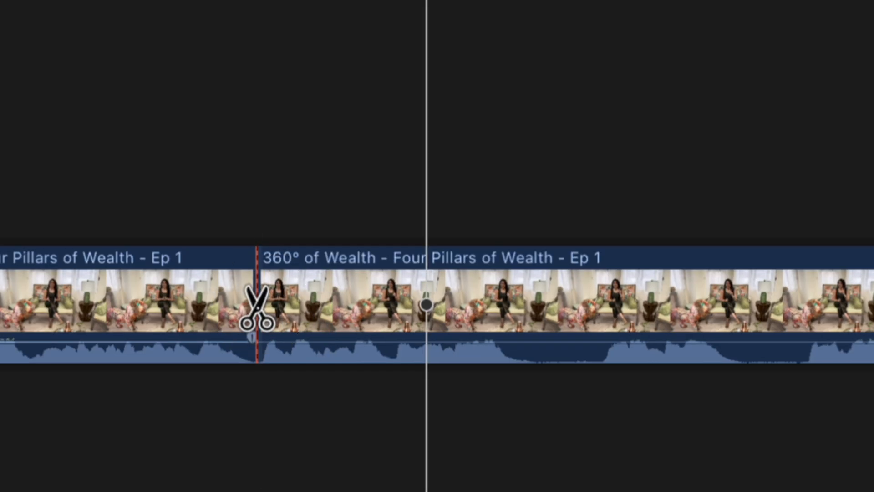
Crop the short middle clip to a much tighter shot of the host and recentre the crop frame on her.
key(a)
click(39, 316)
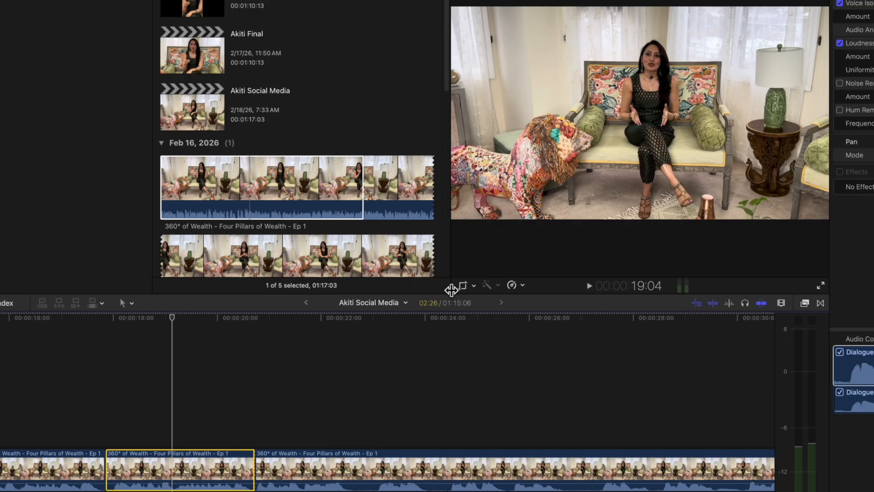
click(461, 287)
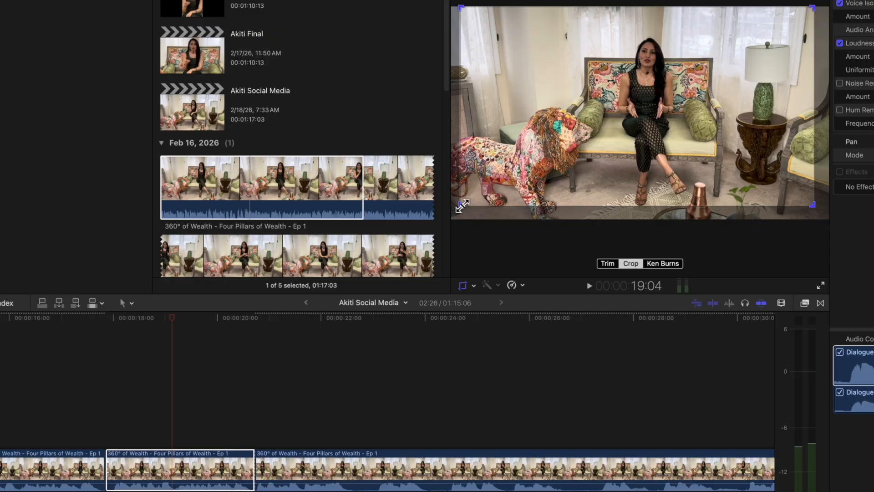
drag(461, 206, 579, 153)
drag(671, 86, 605, 122)
drag(533, 157, 567, 137)
drag(691, 115, 672, 111)
key(Return)
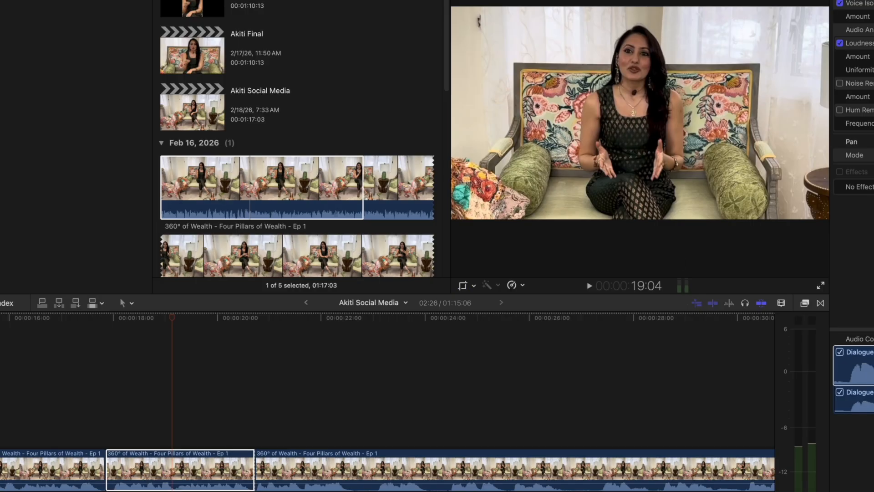
Play through the tighter middle clip to review the reframed cut, and find the start of the four-item list near 22:18.
scroll(218, 446, left, 10)
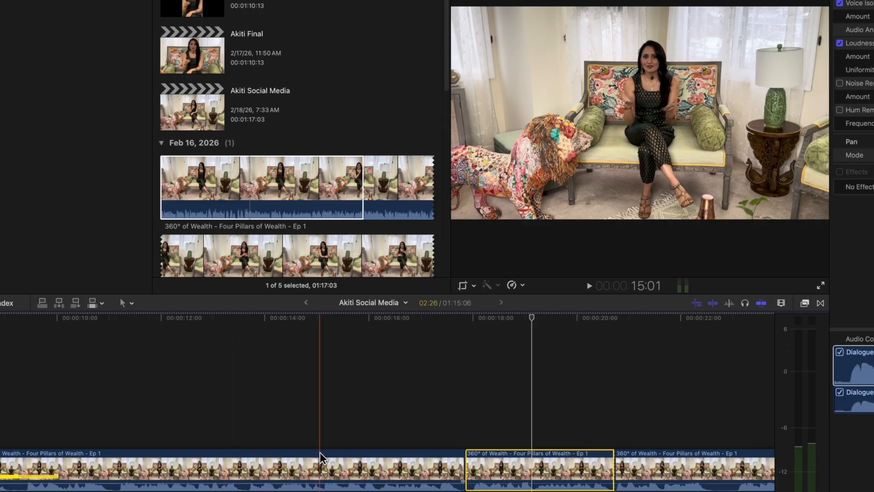
key(space)
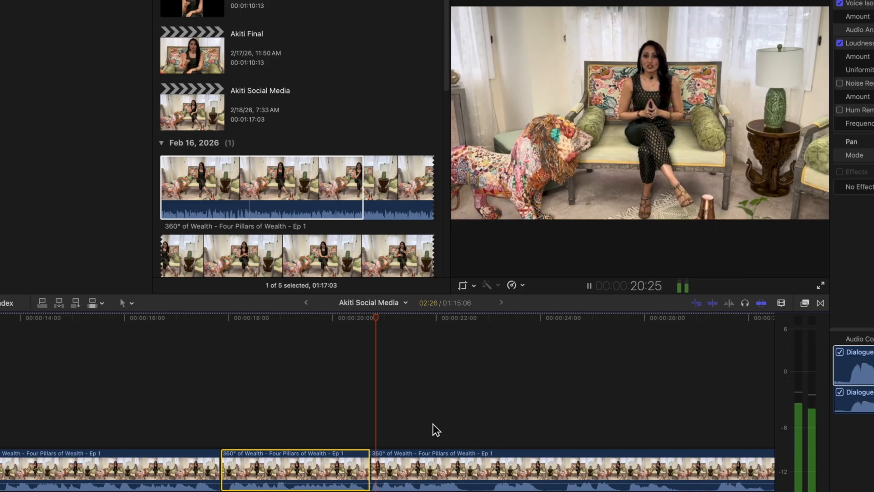
key(space)
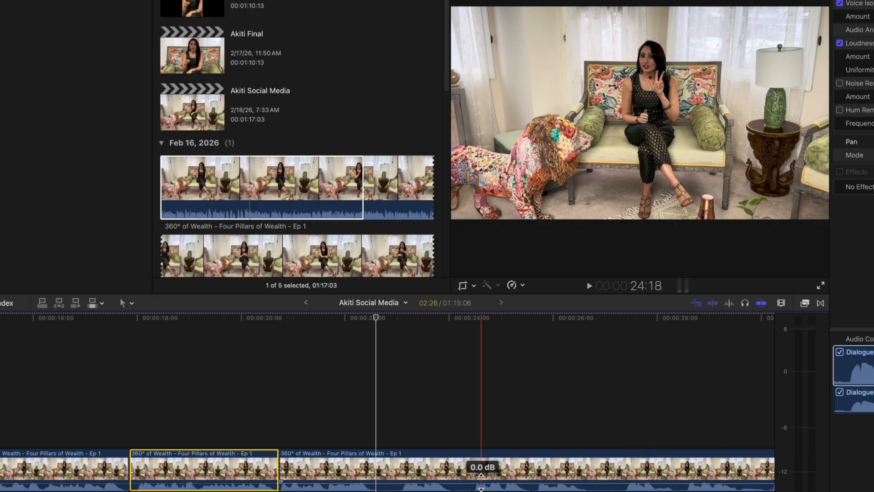
scroll(481, 483, right, 5)
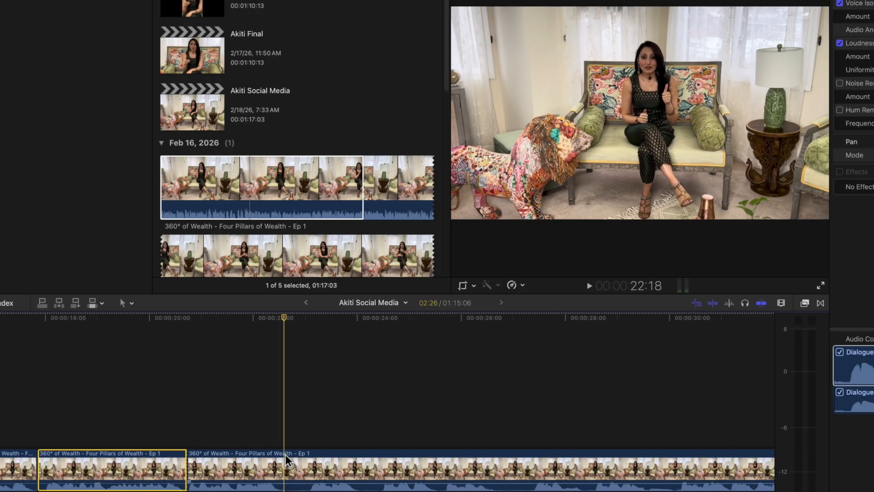
Copy the Layout 05 title from the Final project and paste it into the Social Media project's timeline at 22:18.
click(264, 227)
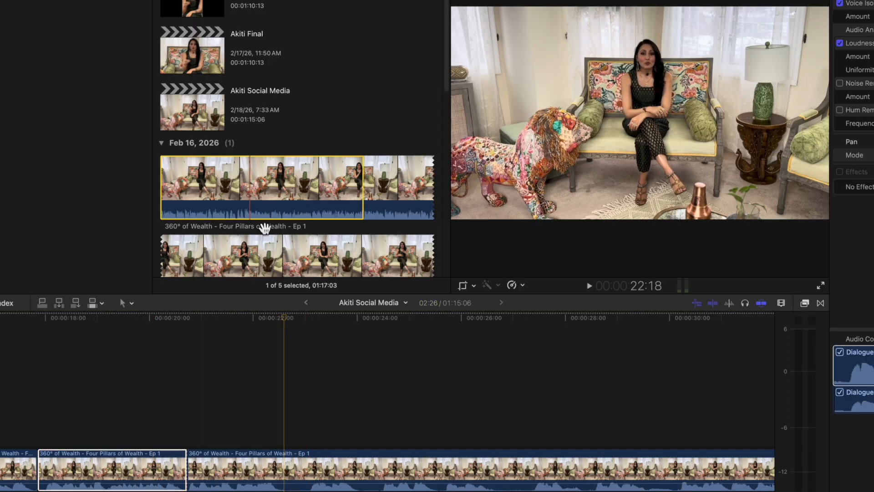
scroll(199, 73, up, 1)
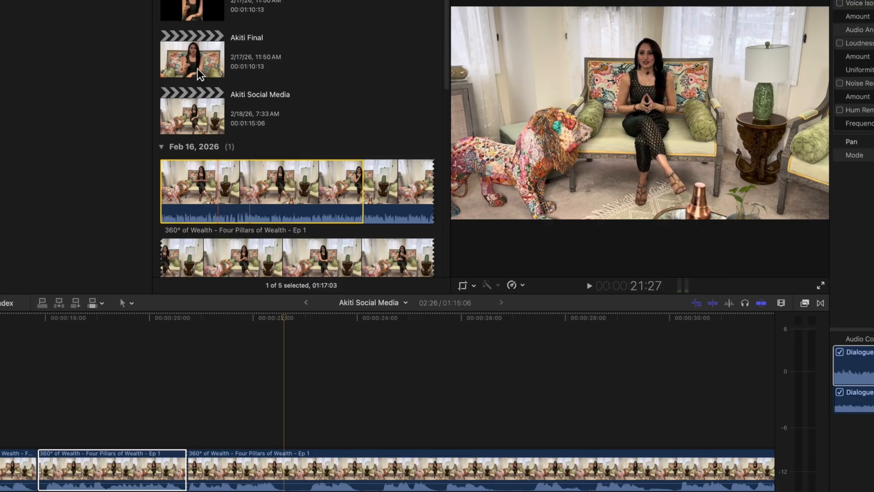
double_click(195, 57)
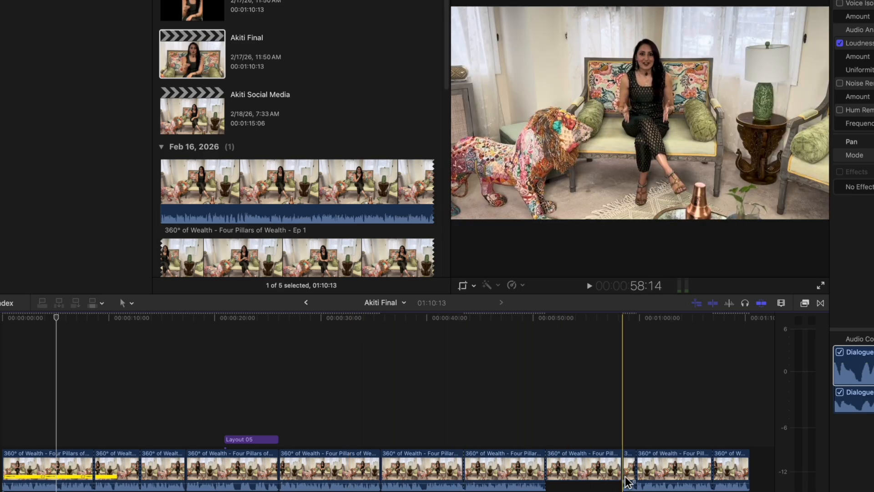
click(242, 440)
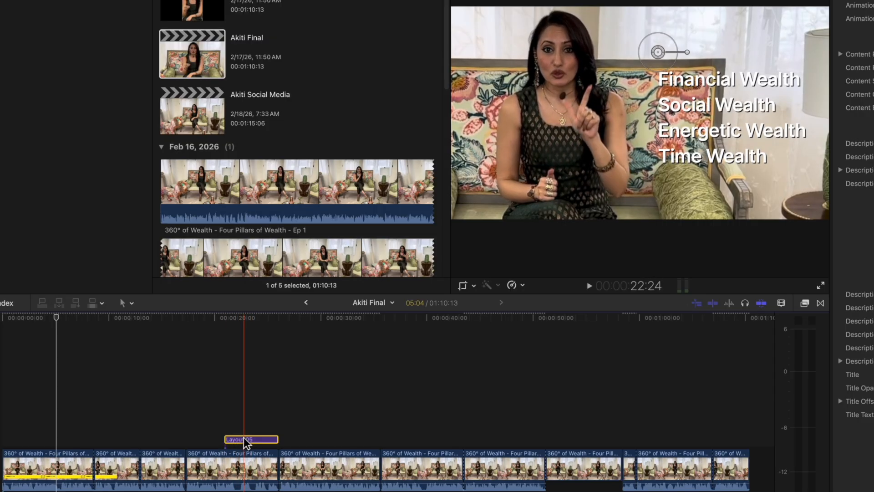
click(119, 10)
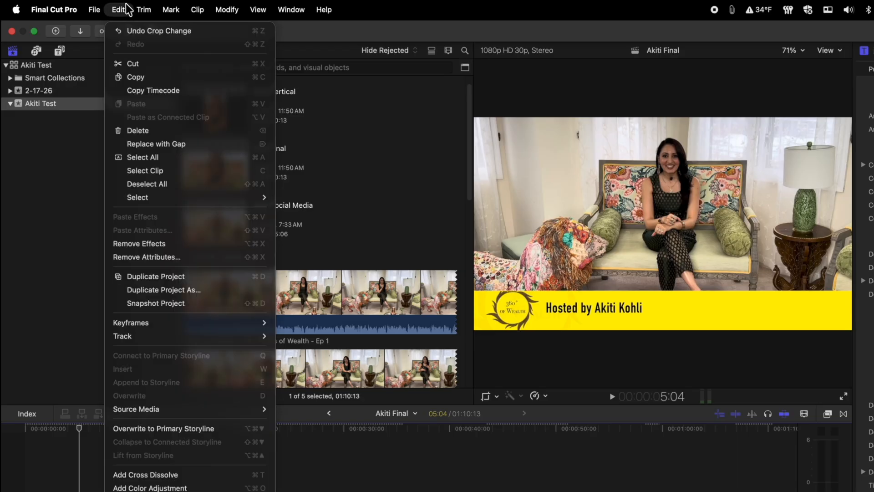
click(139, 77)
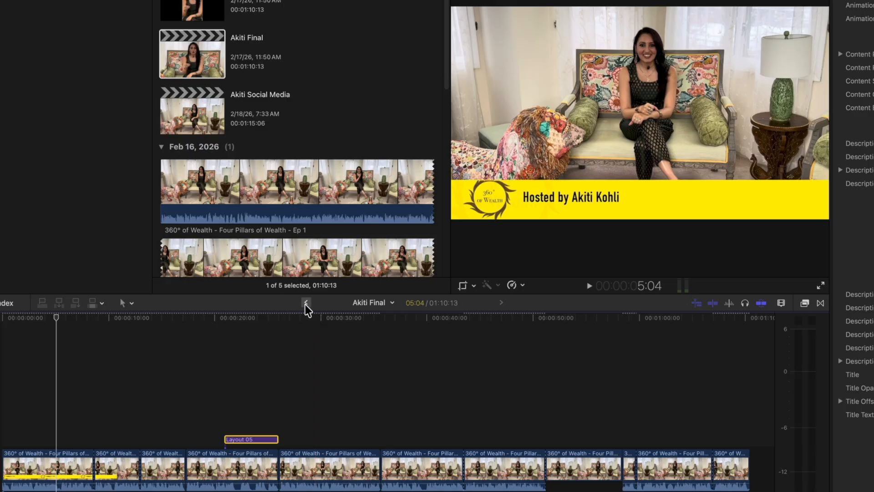
click(306, 303)
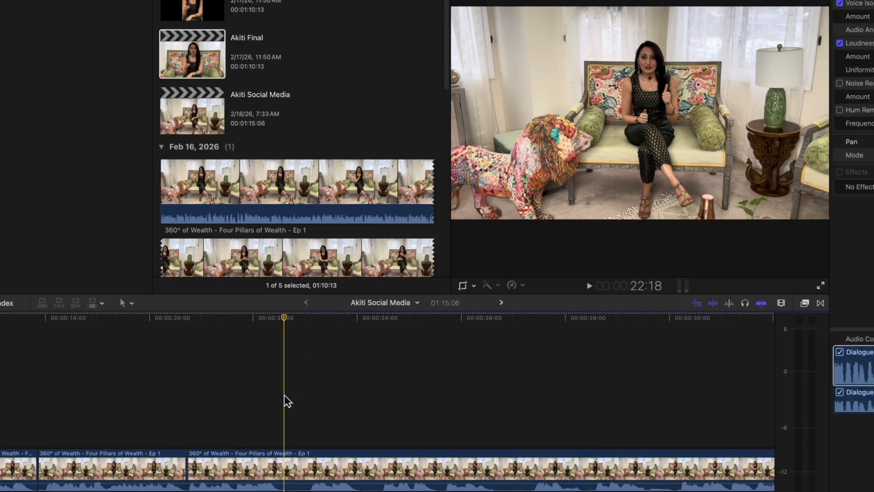
key(super+v)
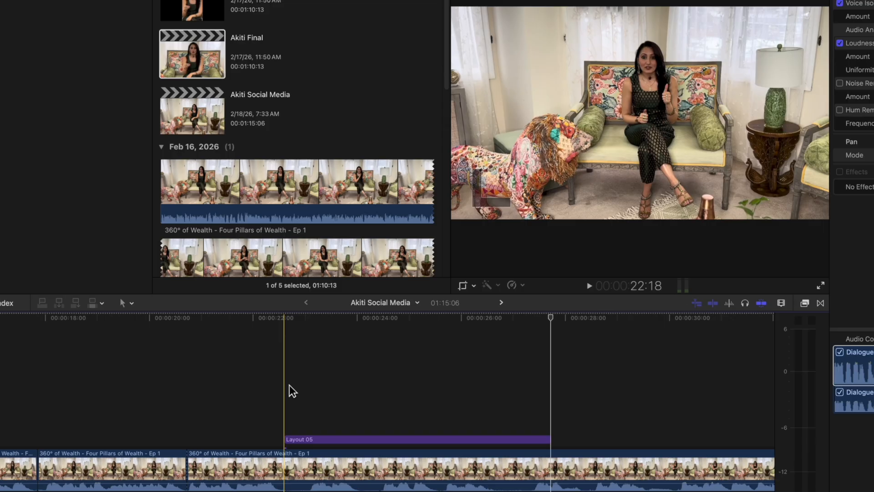
Play around the start and end of the Layout 05 title to check its timing against the host's speech.
scroll(288, 384, right, 2)
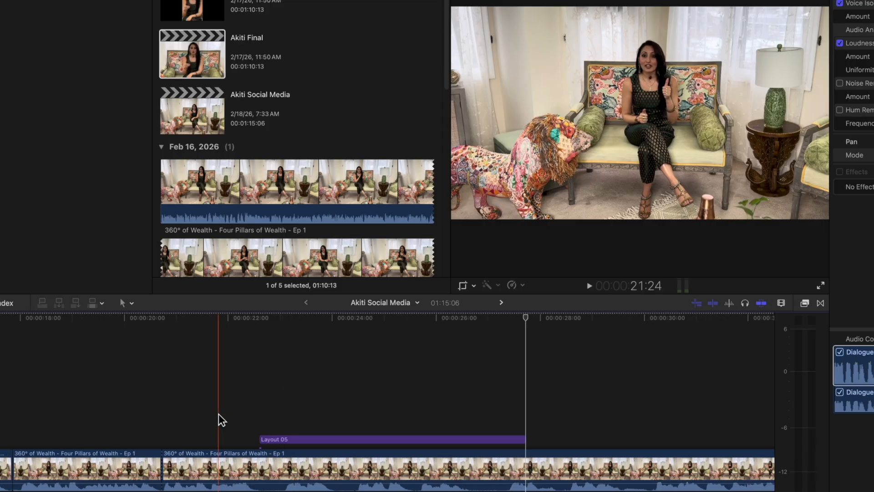
key(space)
key(space)
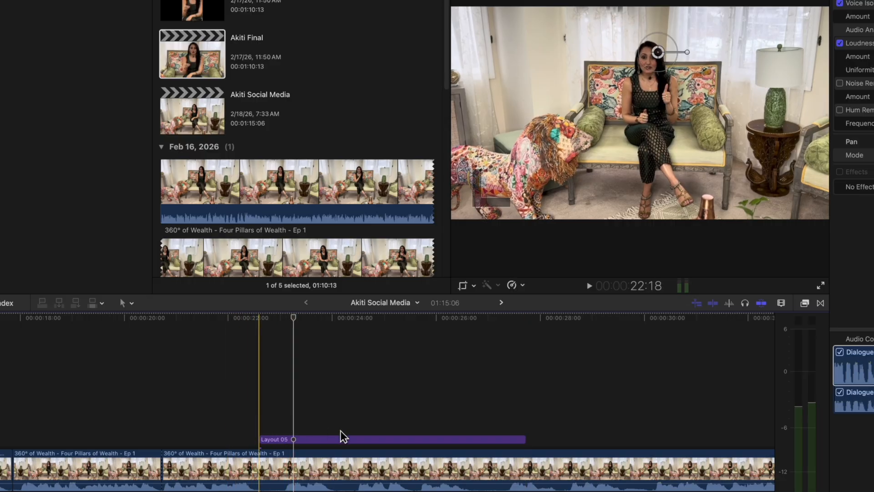
click(379, 438)
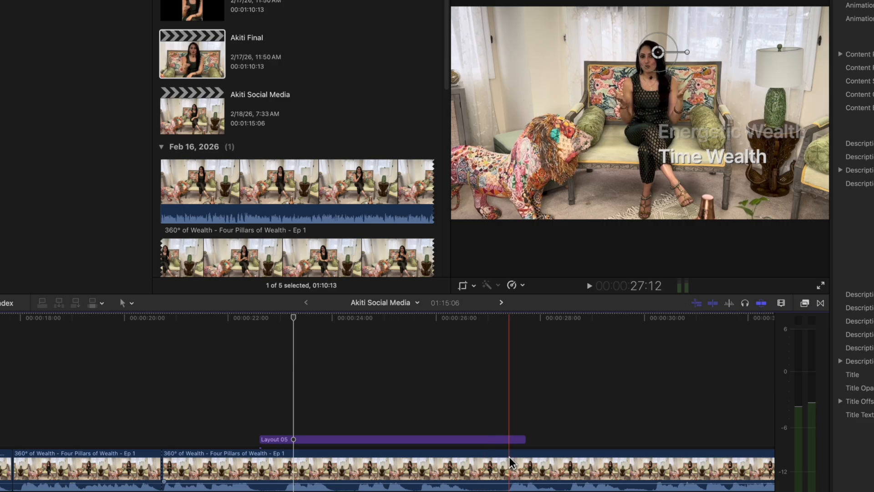
key(space)
key(space)
key(space)
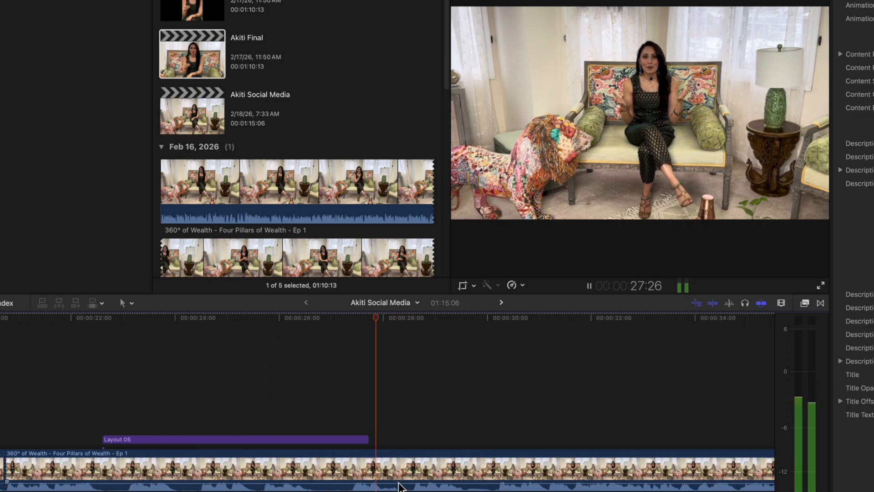
Check the title's timing in playback and trim the end of the Layout 05 title to about 26:29.
key(space)
key(space)
key(space)
drag(351, 439, 311, 440)
scroll(370, 455, left, 3)
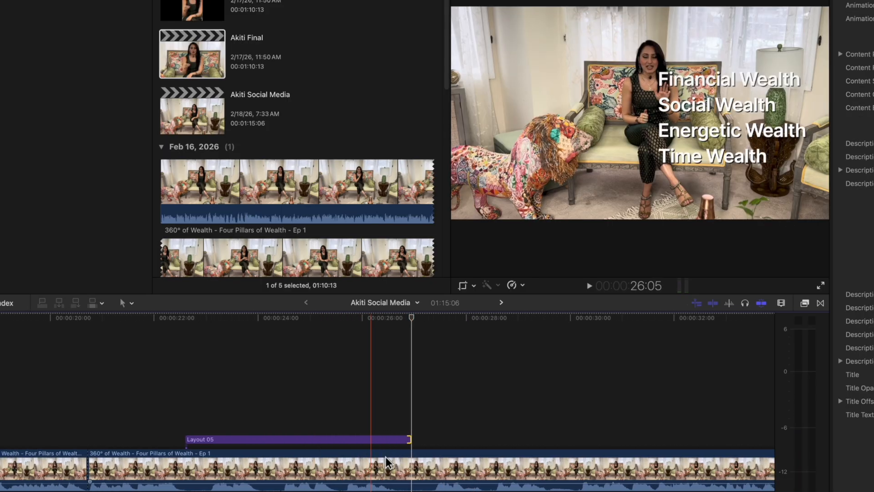
Cut the interview clip at 26:29, level with the end of the Layout 05 title.
key(b)
click(409, 473)
key(a)
Crop the clip beneath the title to a tighter shot, with the host left of centre beside the title list.
click(156, 469)
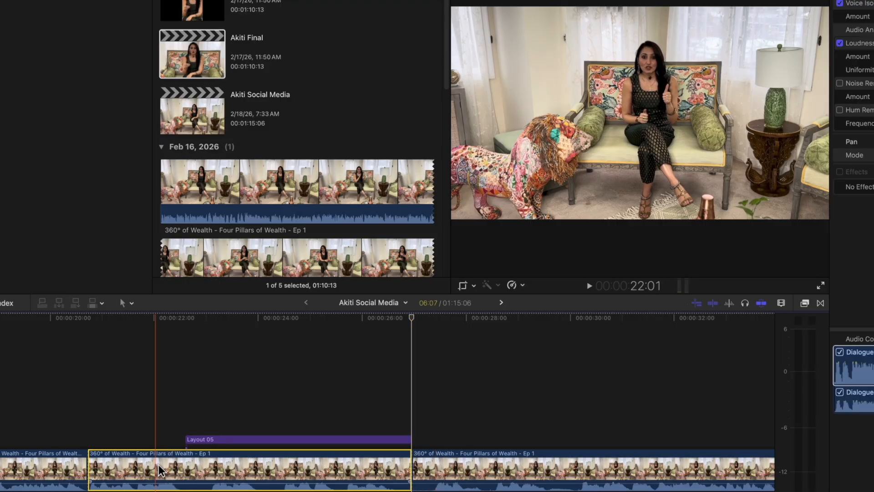
click(318, 313)
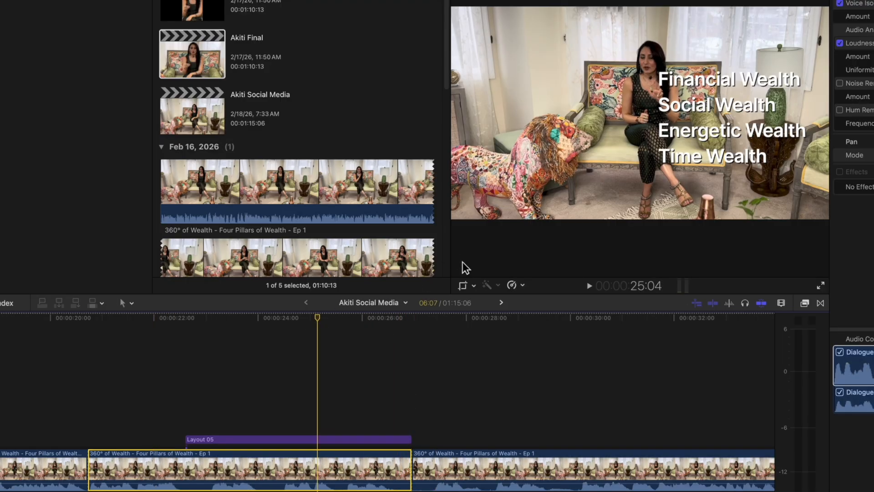
click(462, 285)
drag(462, 207, 579, 167)
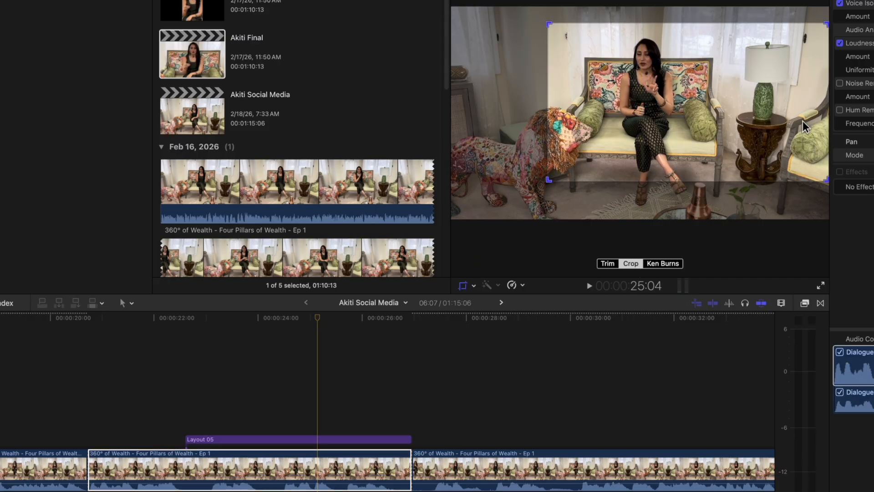
drag(548, 179, 578, 160)
drag(731, 73, 731, 83)
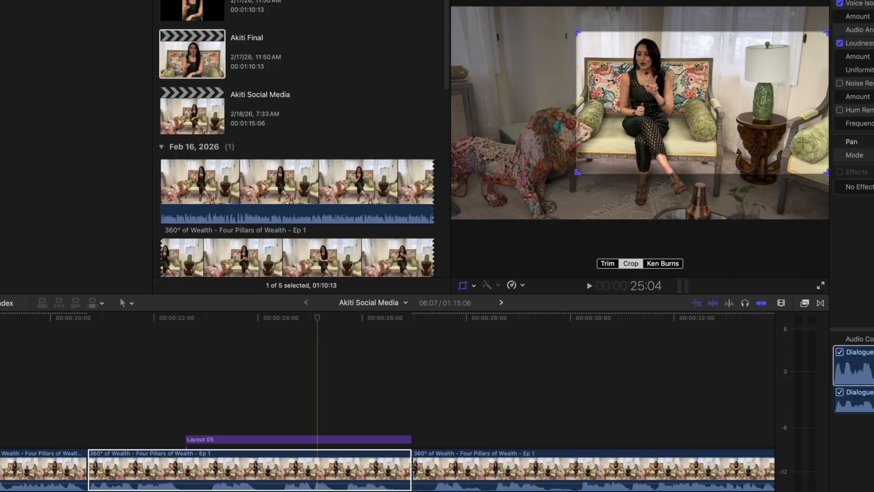
key(shift+c)
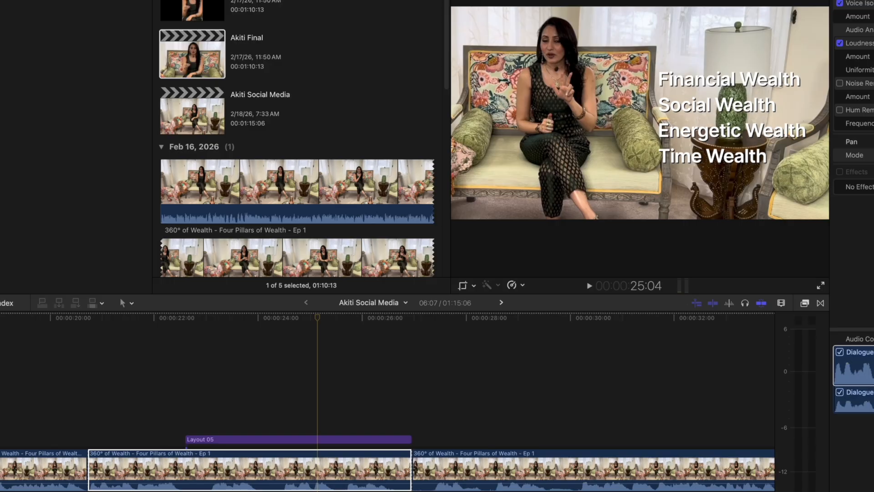
Tighten the crop of the clip beneath the title further and shift the frame slightly left, keeping the host beside the list.
click(461, 284)
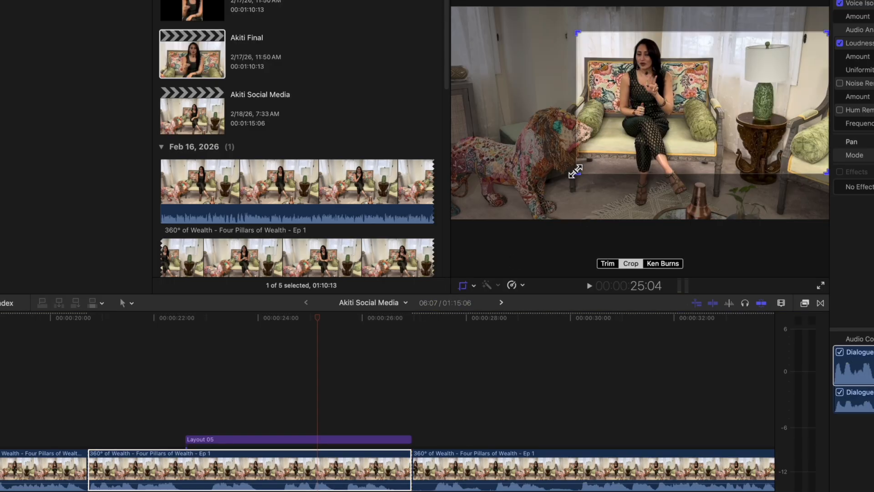
drag(575, 172, 589, 156)
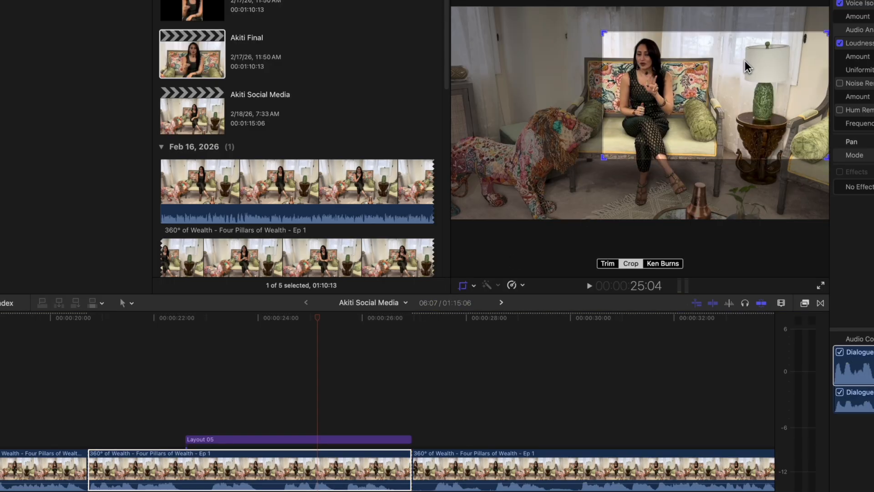
drag(735, 60, 711, 68)
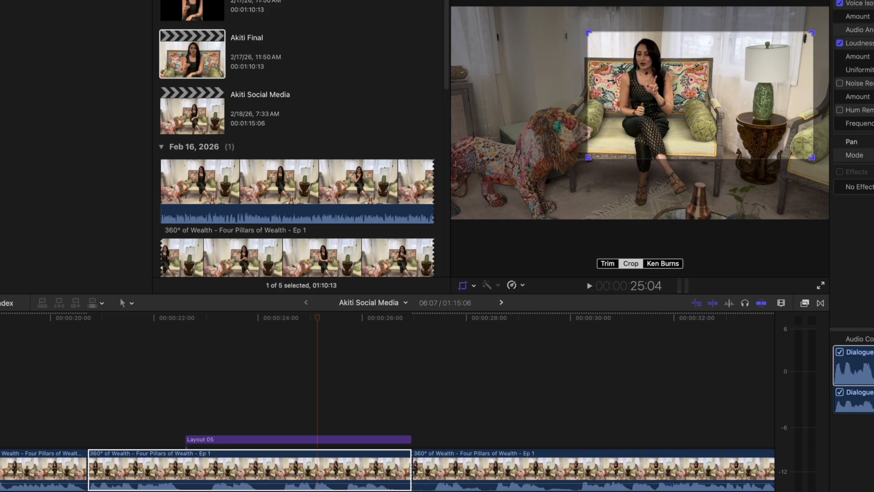
key(Return)
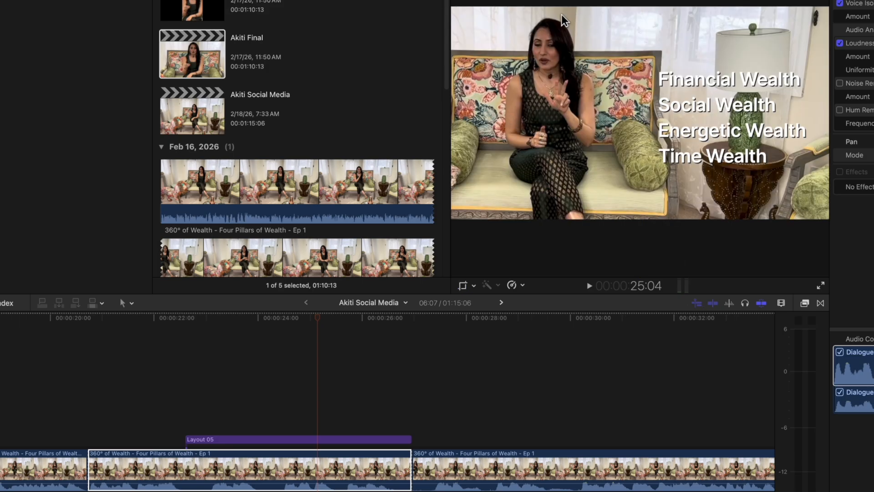
Play the title's start, move the Layout 05 title earlier to about 21:17, and extend its end to the cut at 26:29.
key(space)
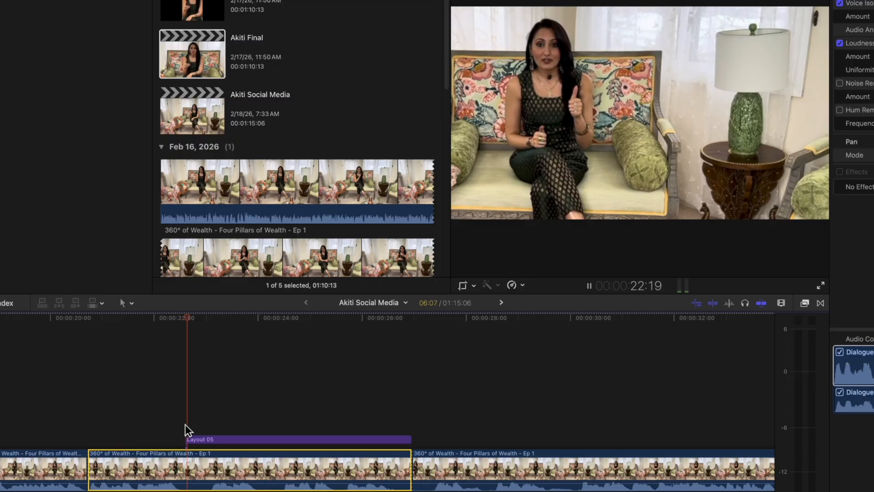
key(space)
key(space)
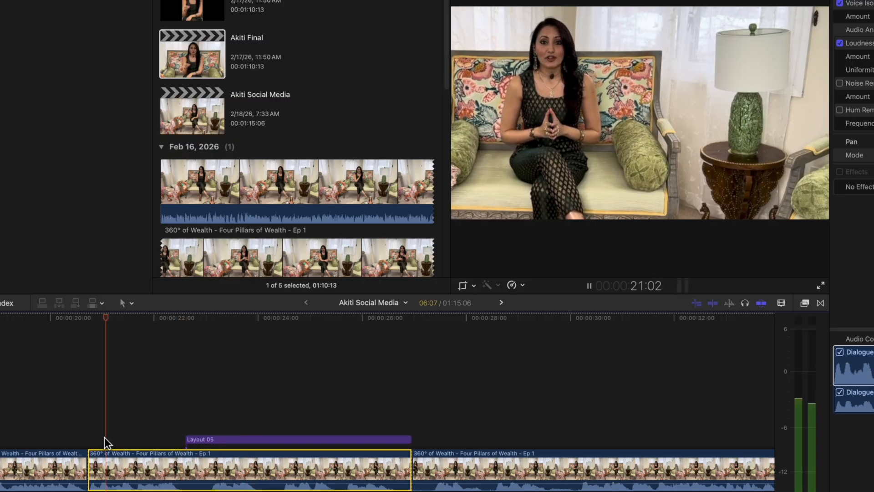
click(222, 440)
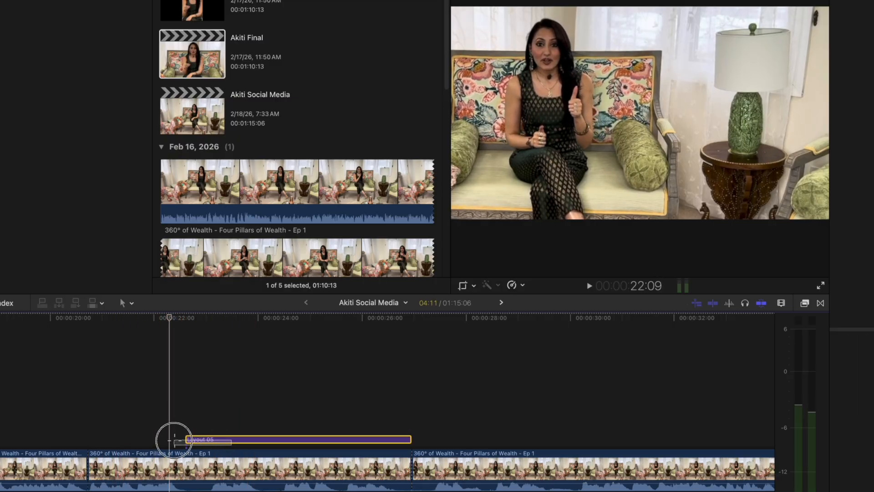
drag(208, 444, 154, 439)
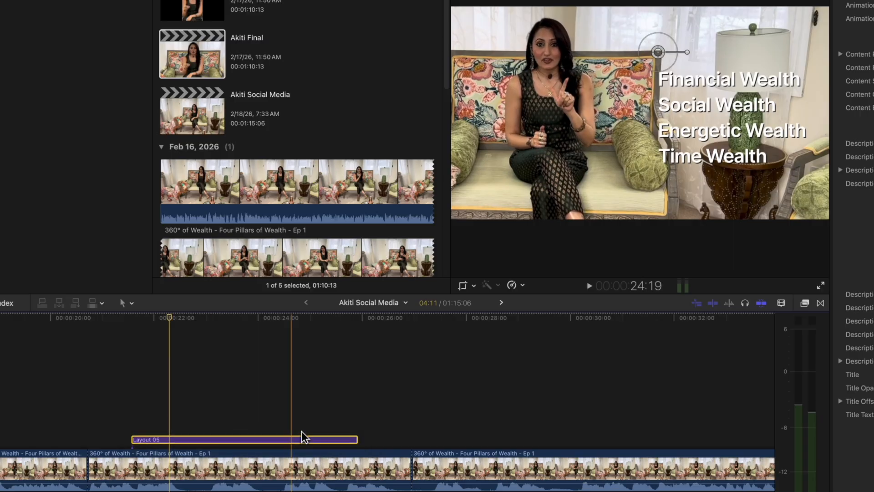
drag(356, 438, 409, 437)
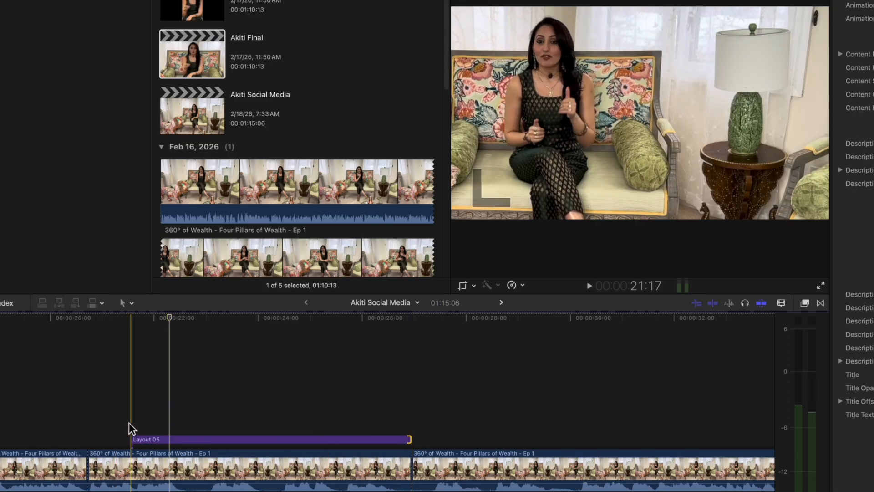
Play through the reframed clips and the title to review the punch-ins, title timing and the footage following the list.
key(space)
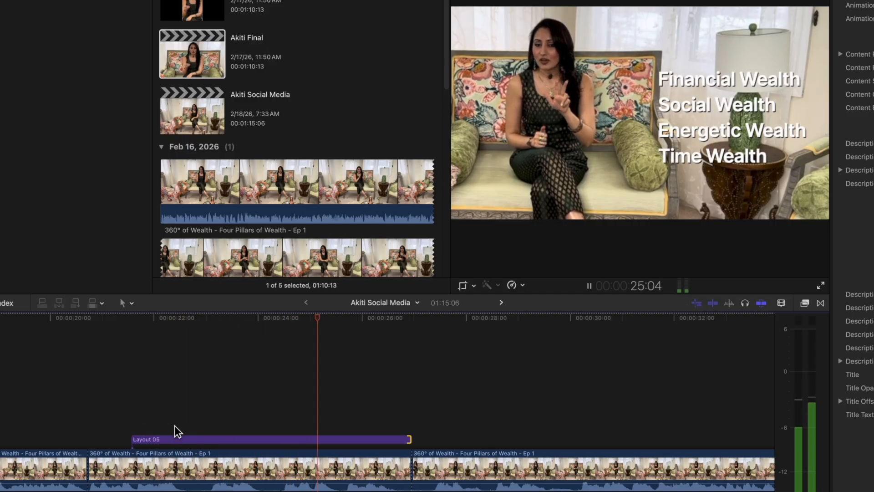
key(super+minus)
key(super+minus)
key(super+minus)
key(space)
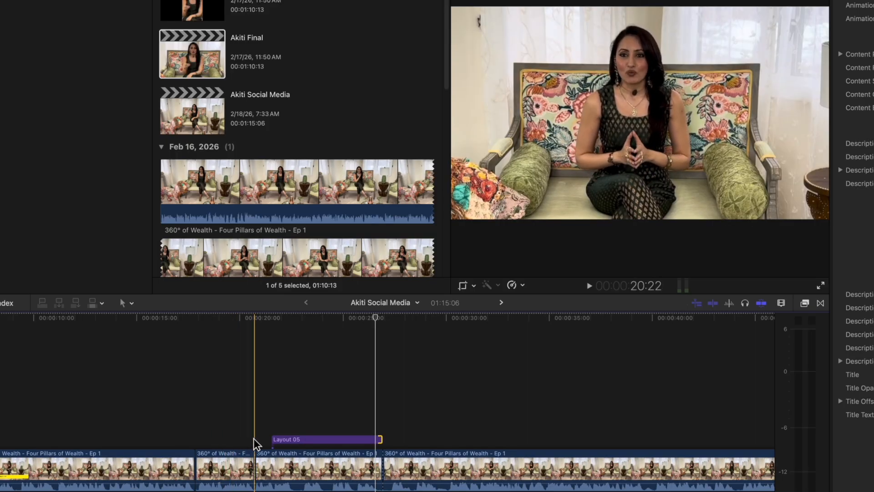
key(space)
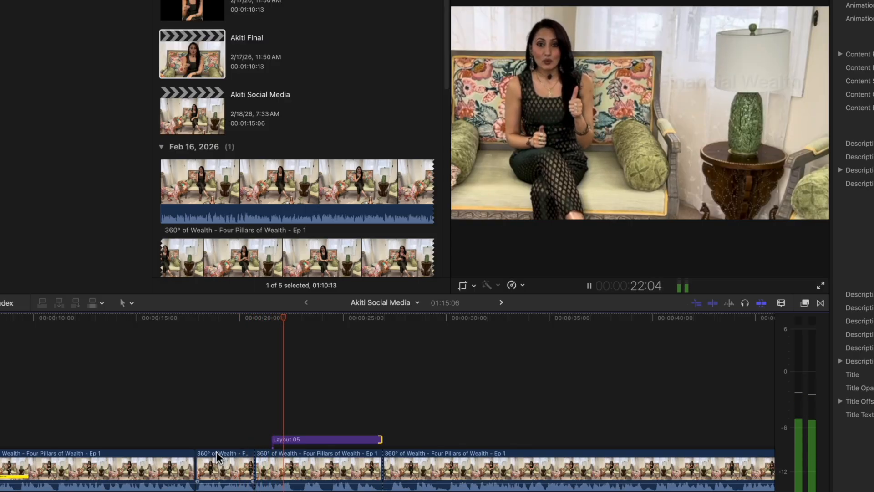
key(space)
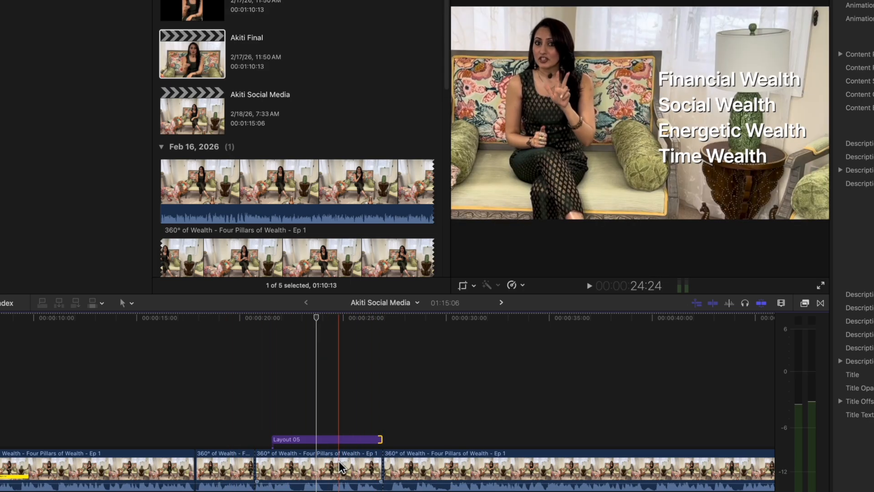
key(space)
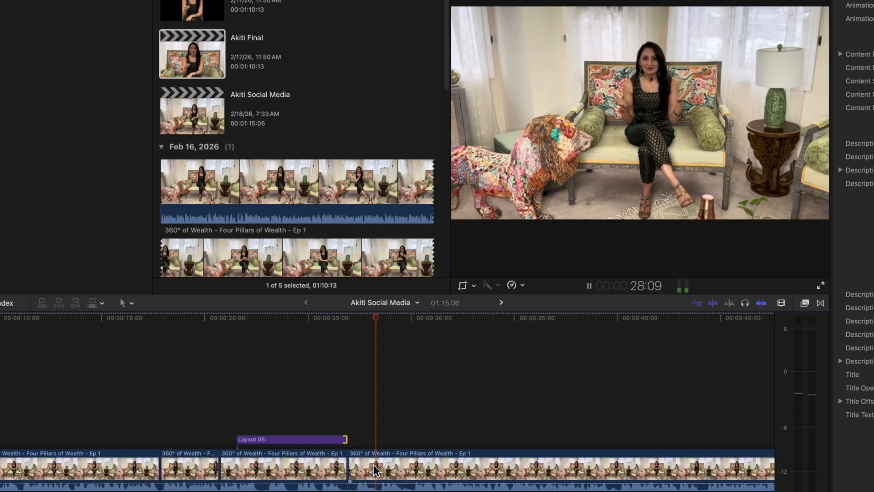
key(space)
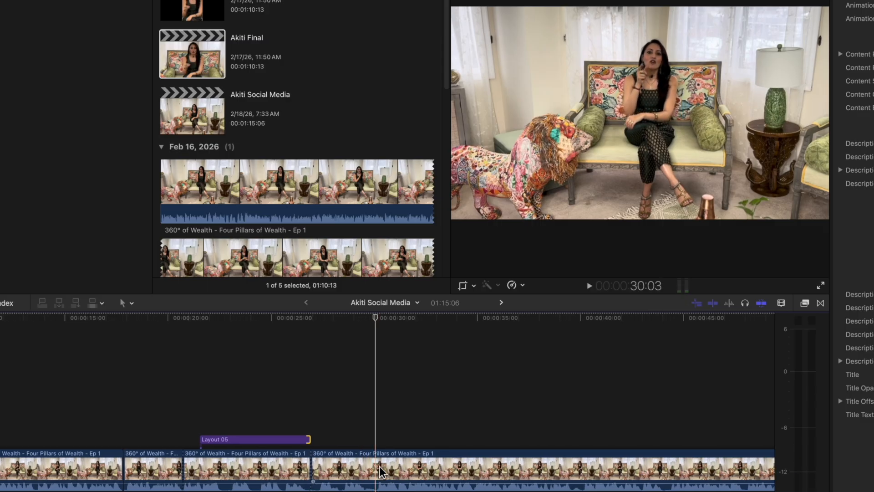
Cut the clip following the title at about 30:06 and delete the section between 26:29 and that cut.
key(super+equal)
key(super+equal)
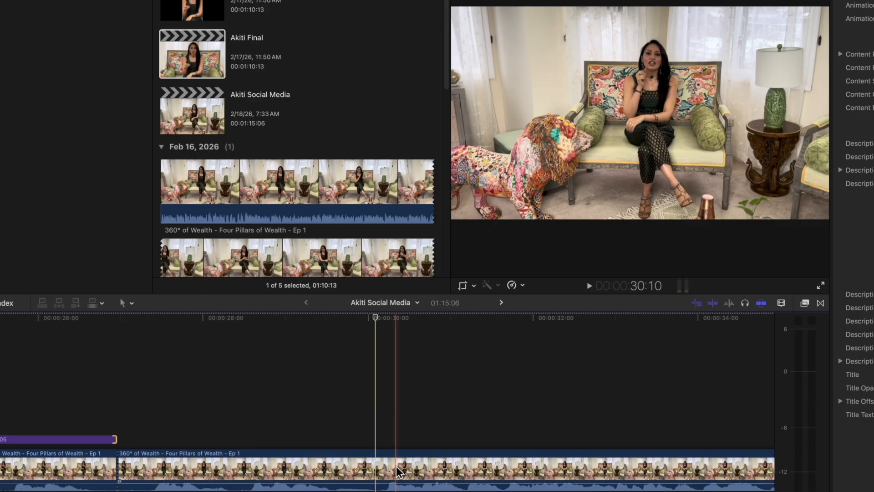
click(383, 468)
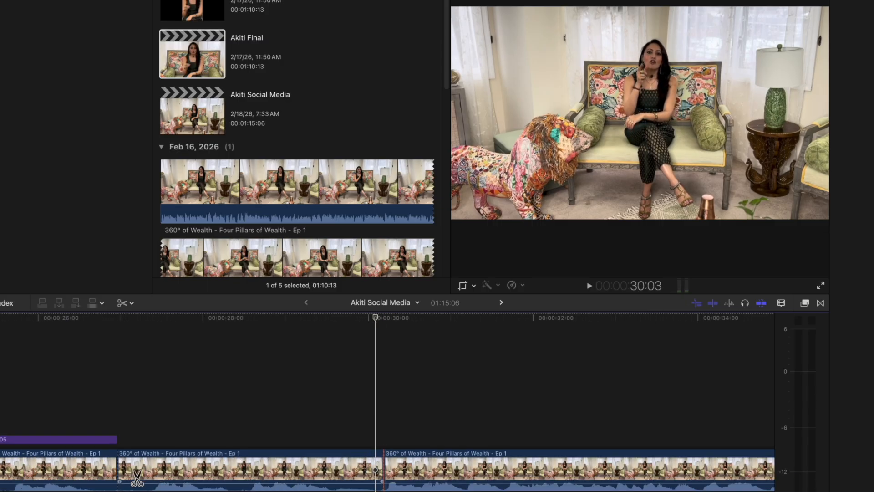
key(a)
click(205, 473)
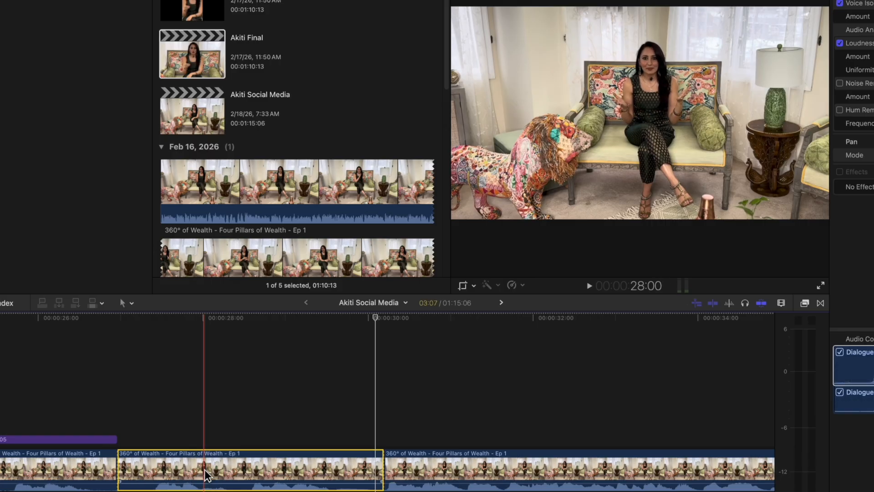
key(Delete)
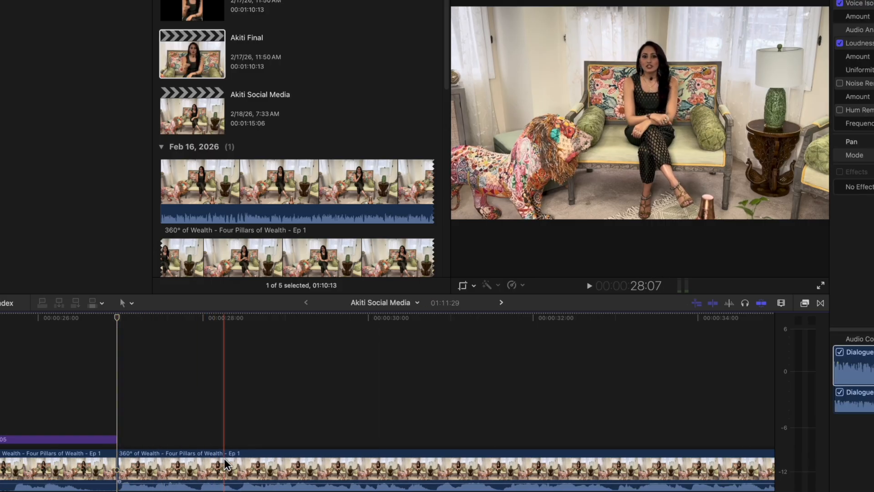
Cut the following clip at about 31:17 and crop the section starting at 26:29 to a tighter, centred shot of the host.
click(498, 478)
key(a)
click(284, 468)
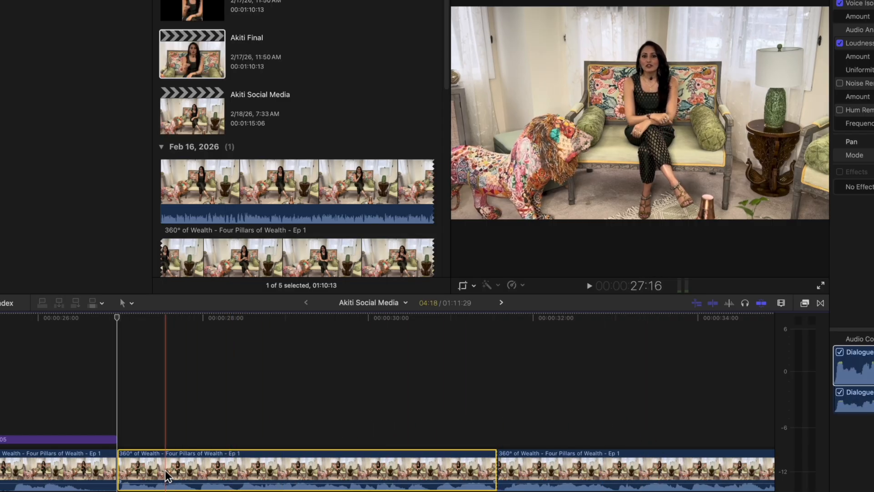
click(462, 280)
drag(461, 207, 613, 115)
drag(753, 40, 692, 63)
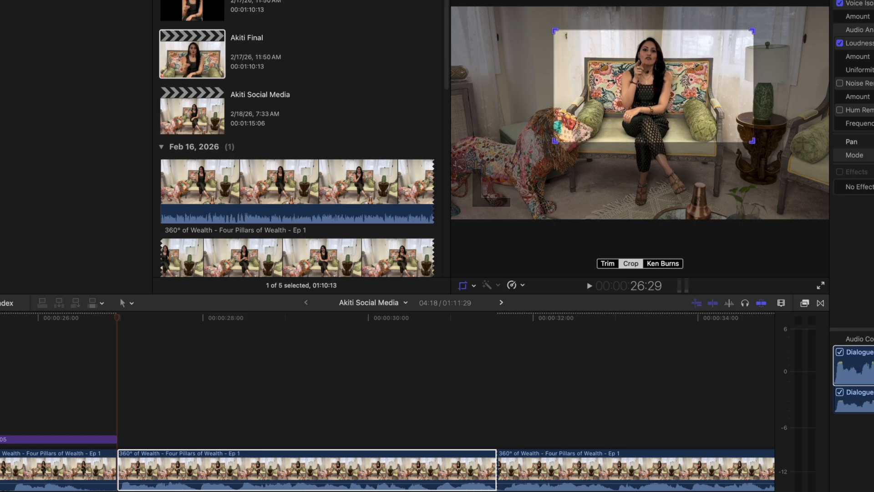
key(Return)
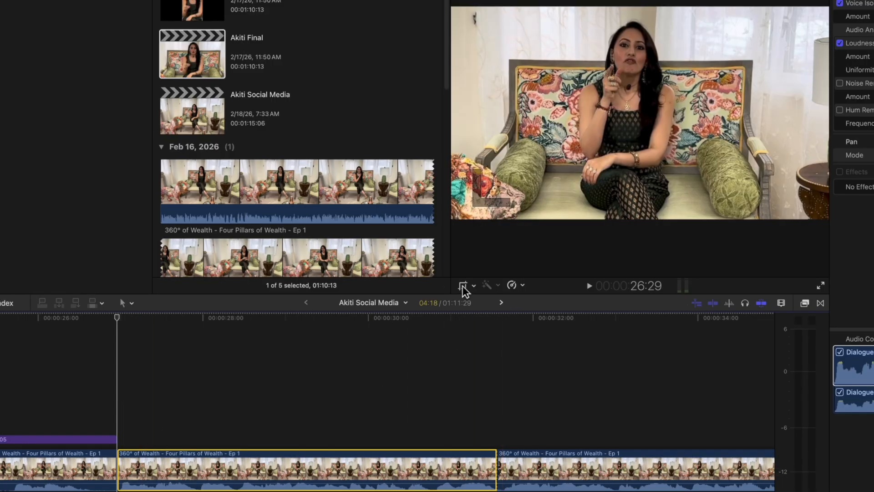
Tighten the crop of the section starting at 26:29 further and recentre the frame on the host.
click(462, 286)
drag(557, 137, 583, 122)
drag(647, 107, 632, 111)
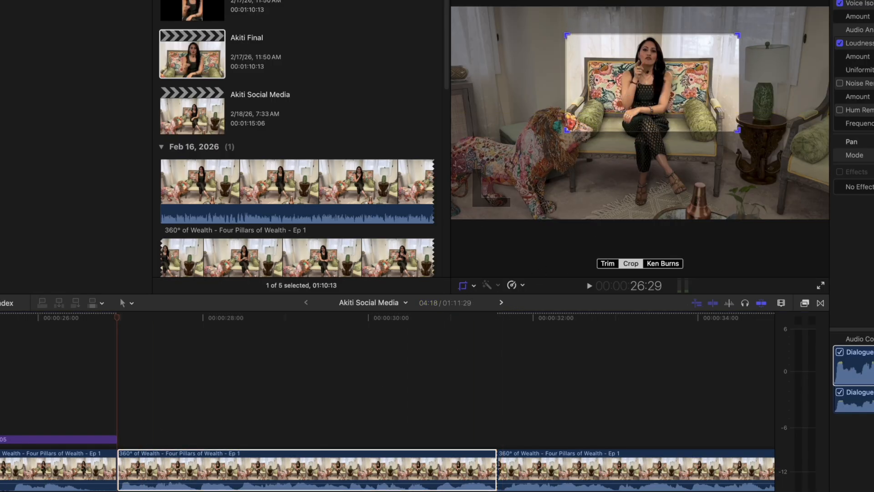
click(814, 1)
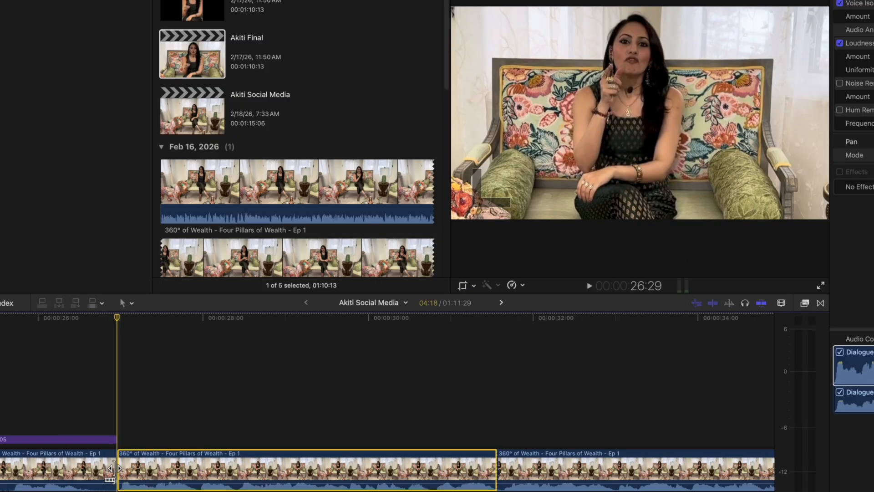
Play onward, remove a 16-frame range starting at about 36:12, and cut the following clip at about 40:14.
key(space)
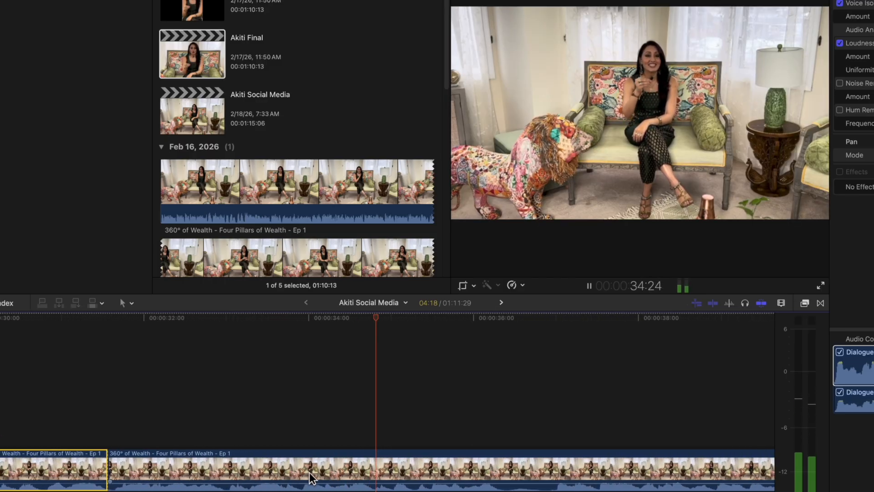
key(space)
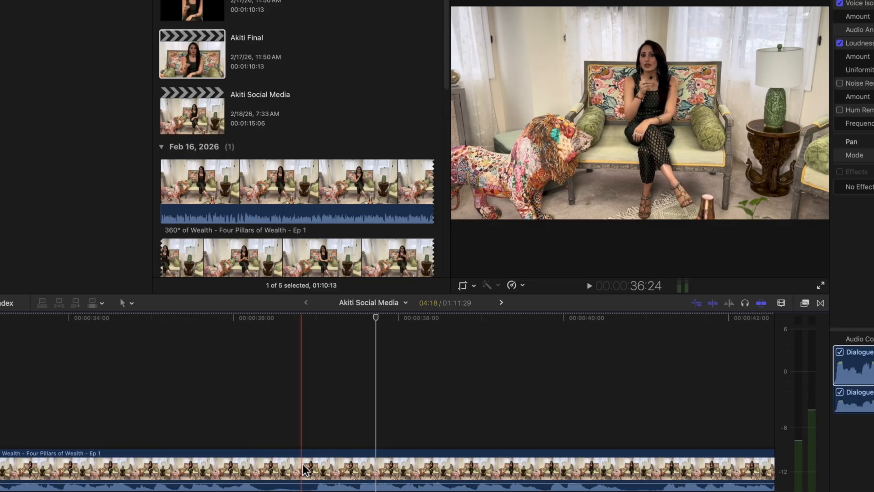
drag(266, 471, 303, 466)
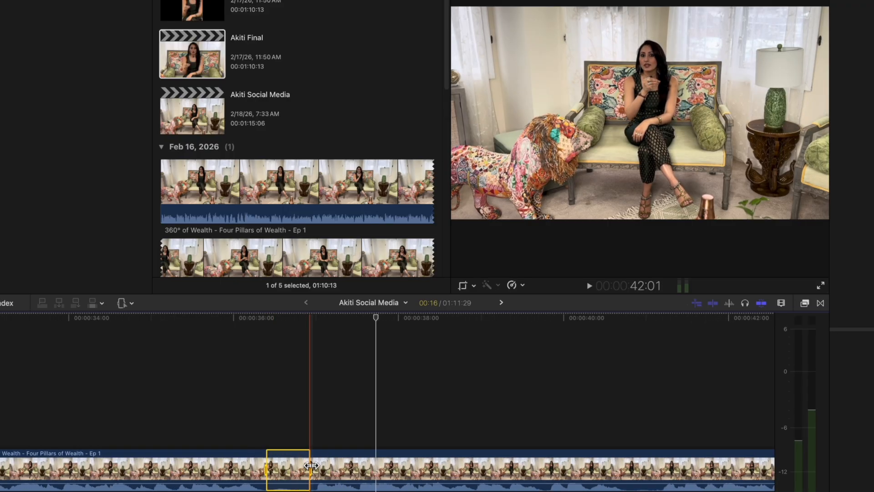
key(Delete)
key(a)
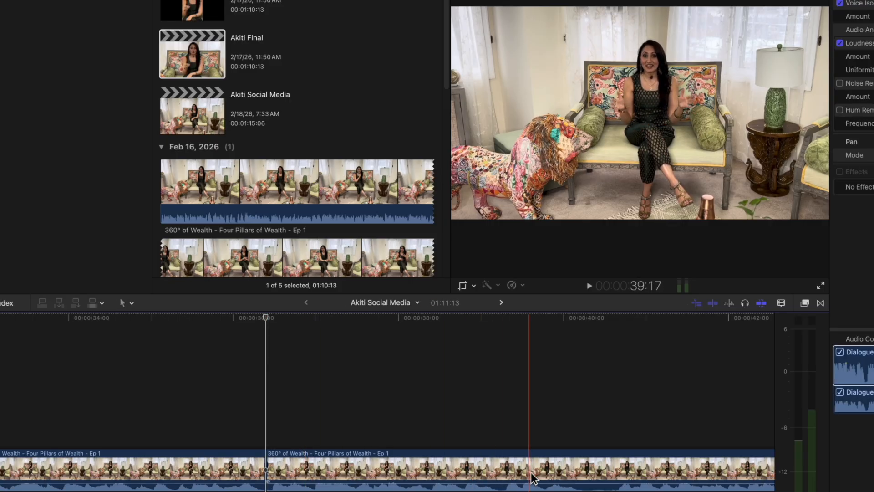
click(602, 469)
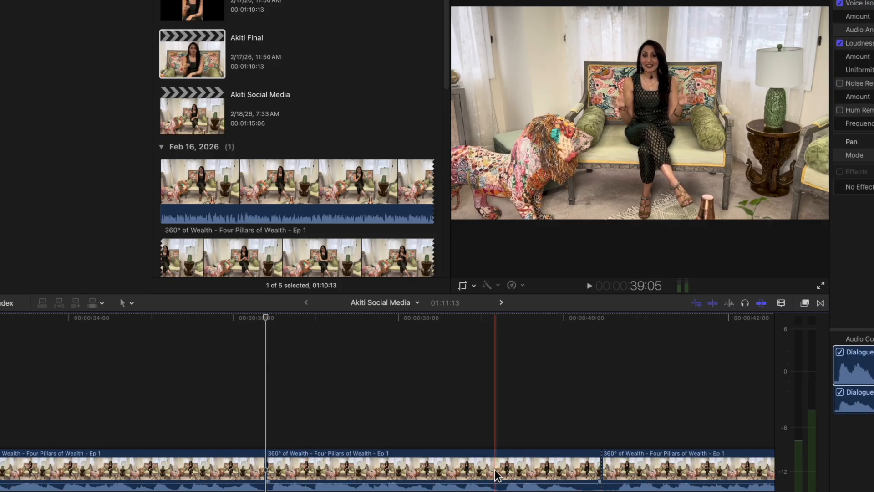
Crop the section starting at 36:12 to a tighter shot of the host and play from about 34:19 across its cuts.
click(396, 471)
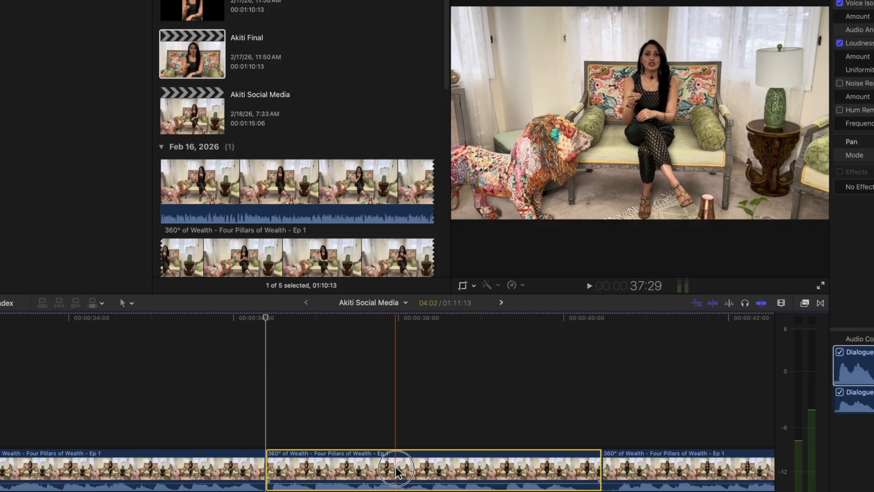
click(464, 286)
drag(459, 205, 599, 112)
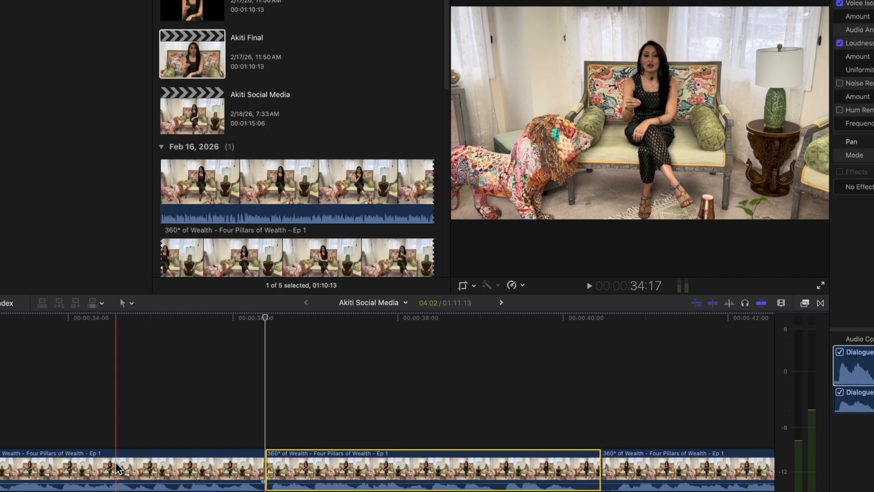
key(space)
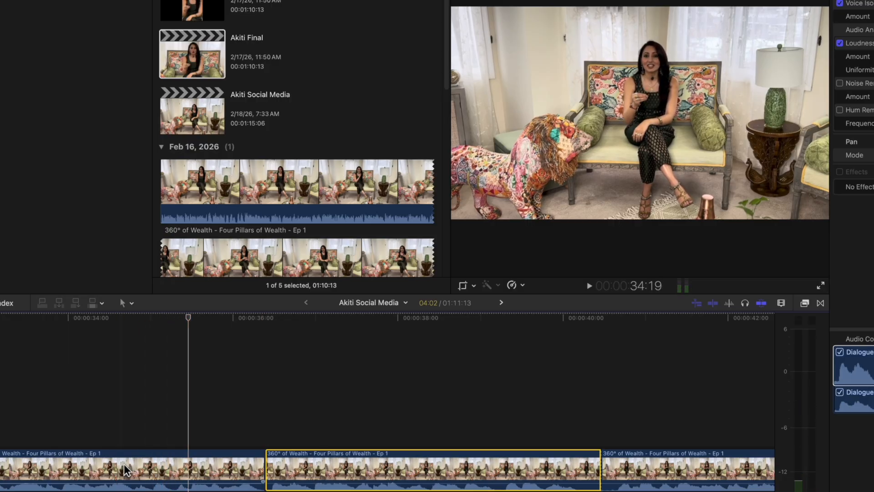
key(space)
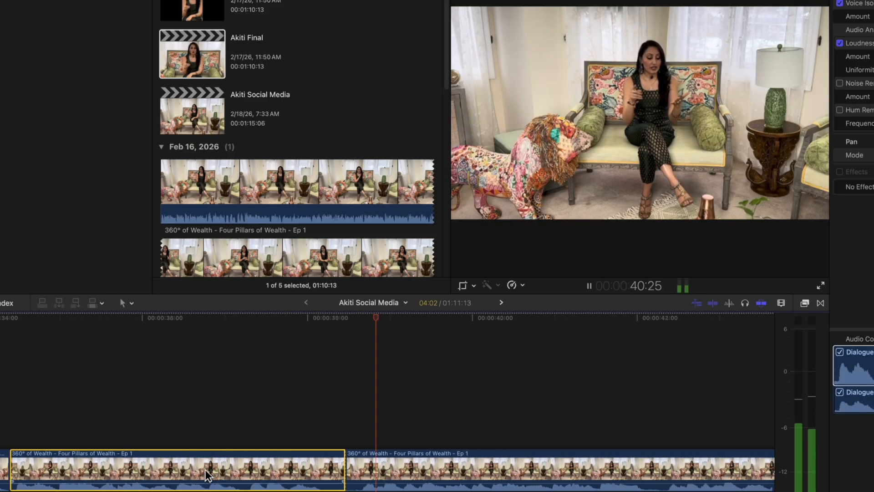
key(space)
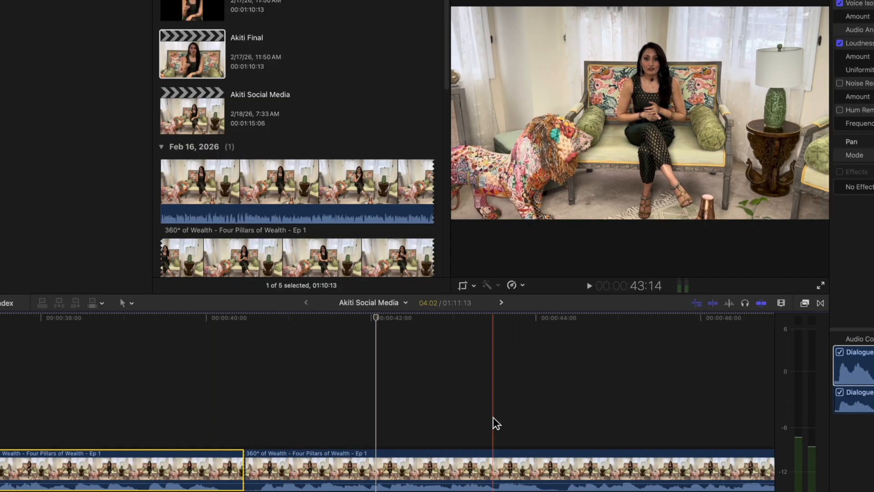
Browse the sound effects library, sort it by longest duration, and select the Sanskrit jingle.
key(super+minus)
key(super+minus)
key(super+minus)
scroll(493, 419, right, 7)
scroll(493, 424, left, 15)
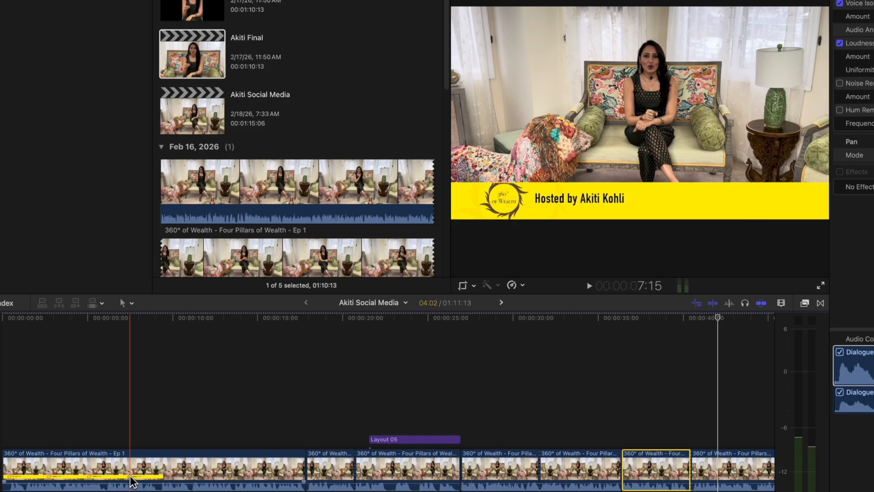
scroll(132, 481, right, 2)
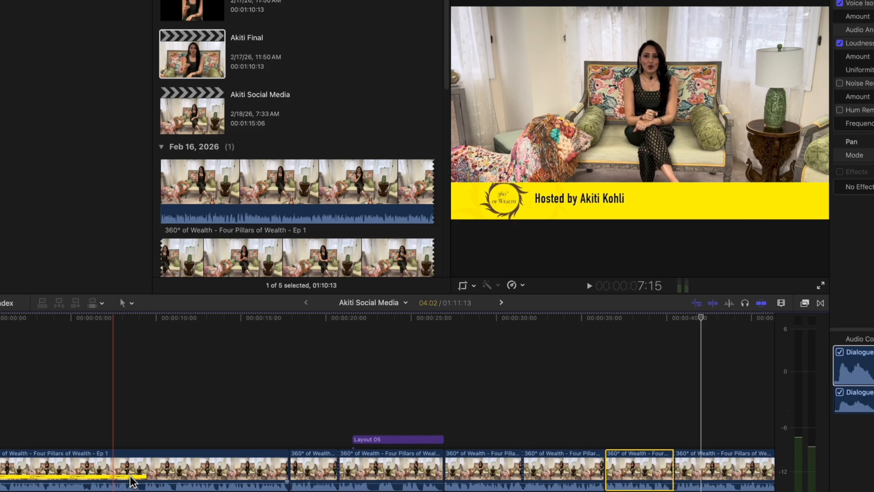
scroll(241, 169, down, 10)
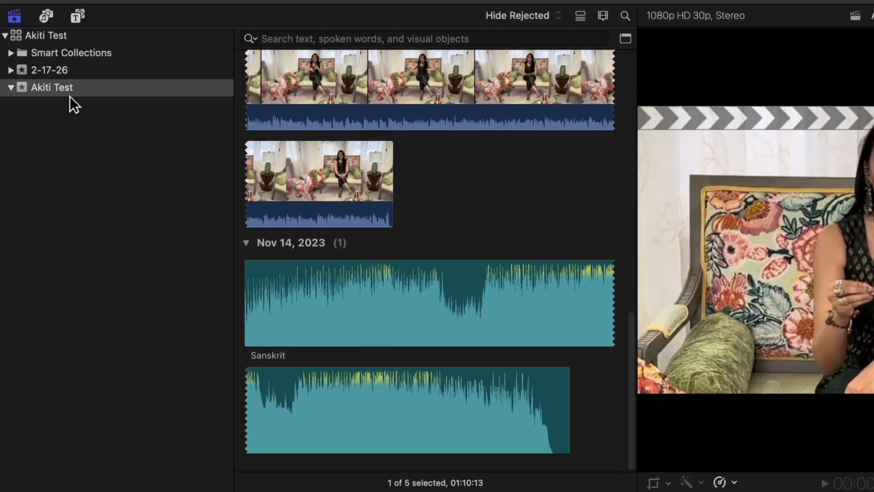
click(47, 17)
click(43, 91)
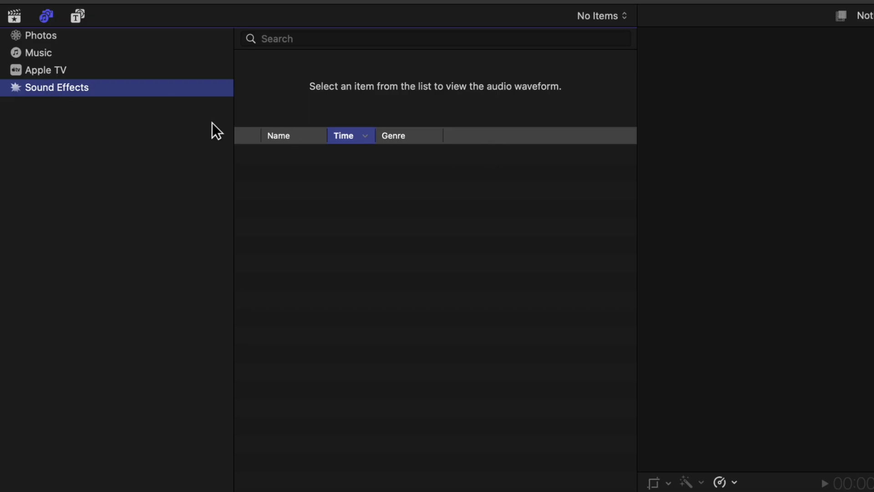
click(461, 138)
click(468, 135)
scroll(437, 168, up, 1)
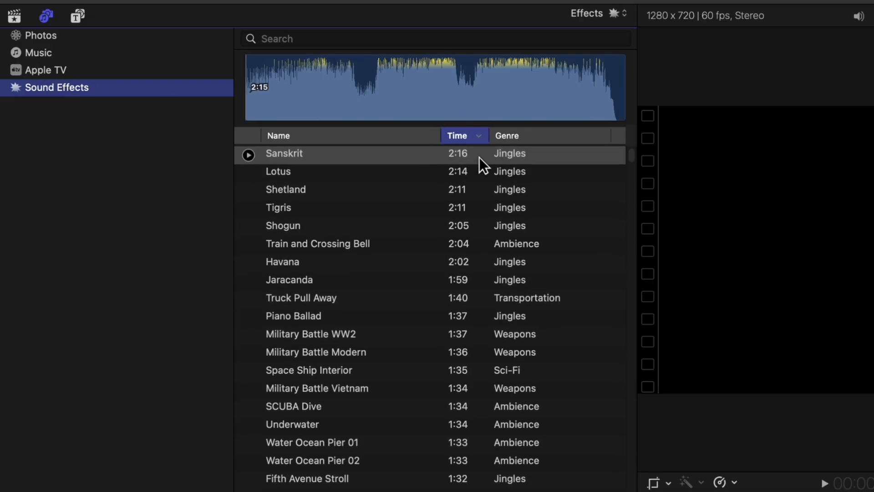
Mark the Sanskrit jingle from its start to the first dip in the waveform, and attach that range beneath the start of the video.
click(250, 89)
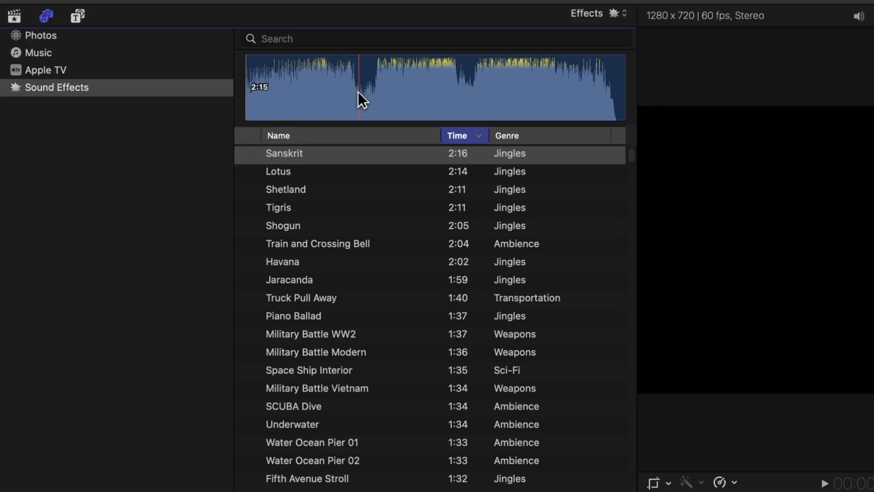
key(o)
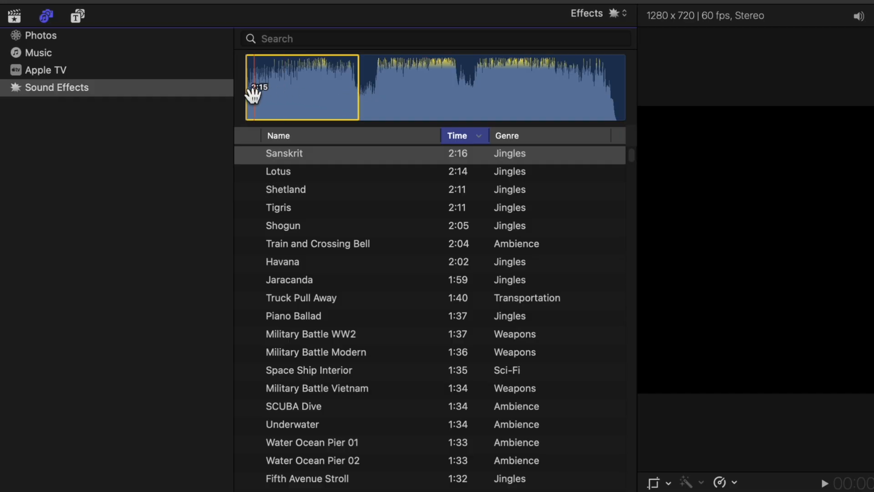
drag(282, 95, 11, 455)
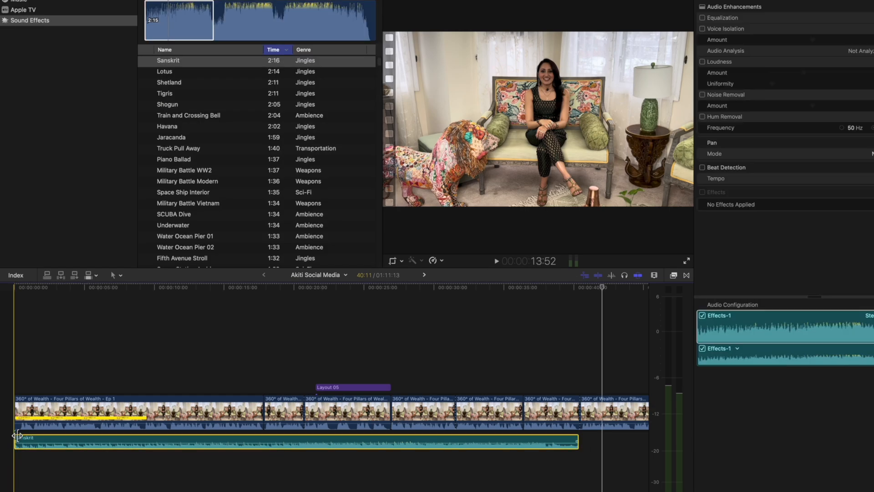
Play the opening with the Sanskrit music, and shorten the music so it finishes with the yellow host banner.
key(space)
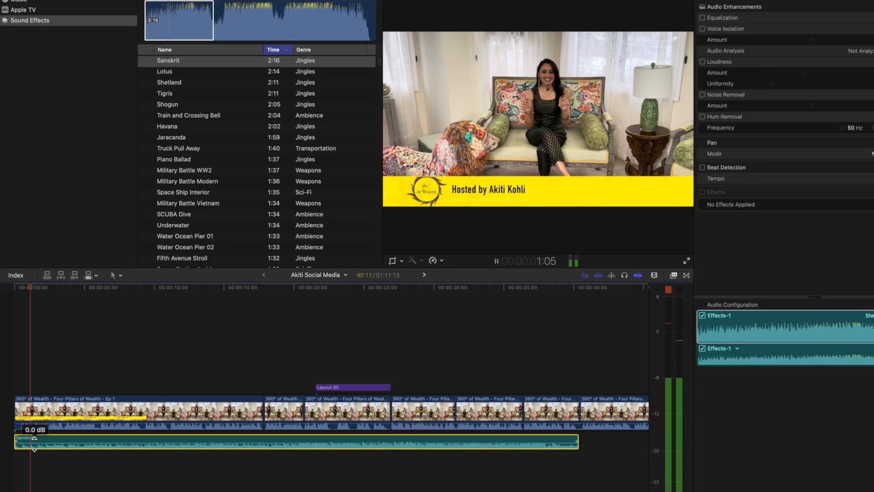
scroll(57, 438, right, 1)
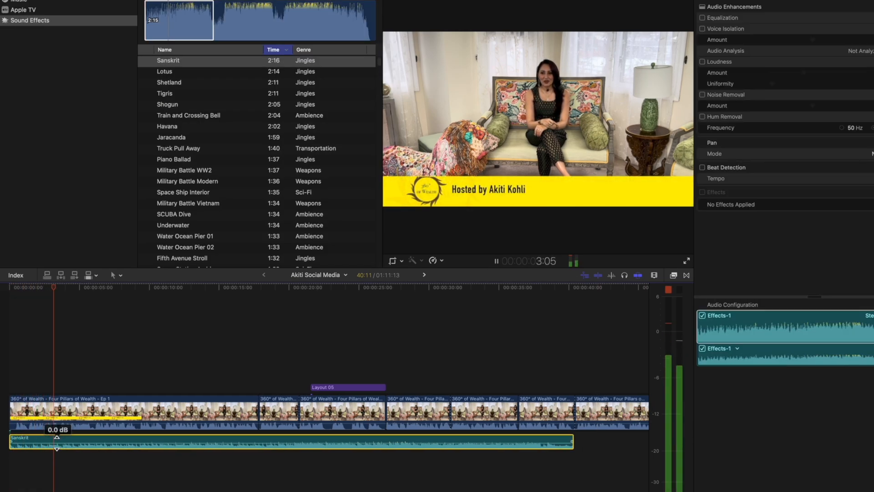
scroll(105, 435, left, 1)
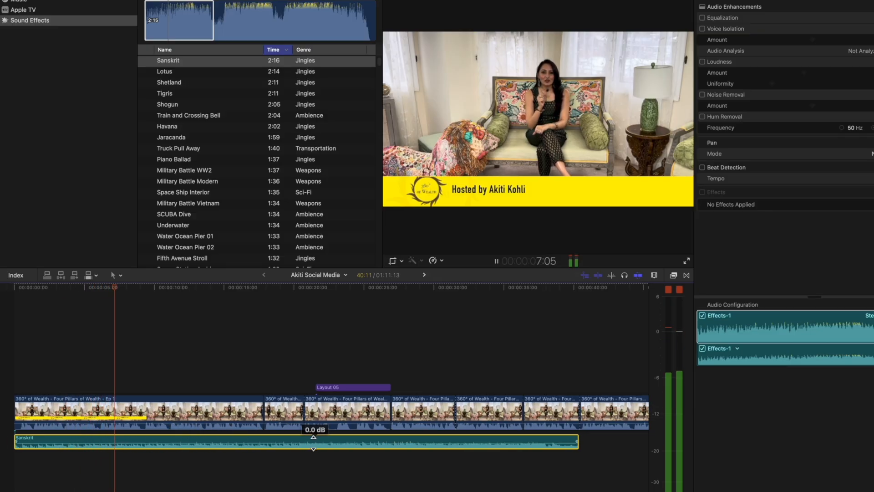
key(space)
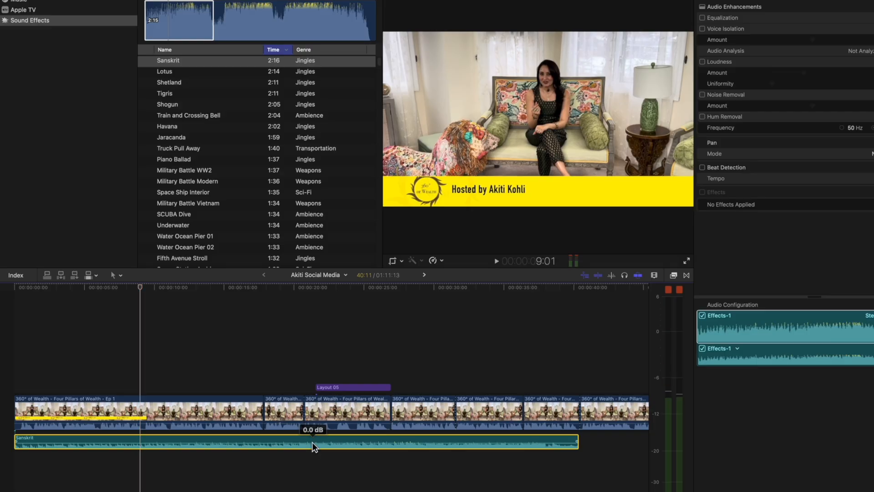
drag(577, 441, 145, 446)
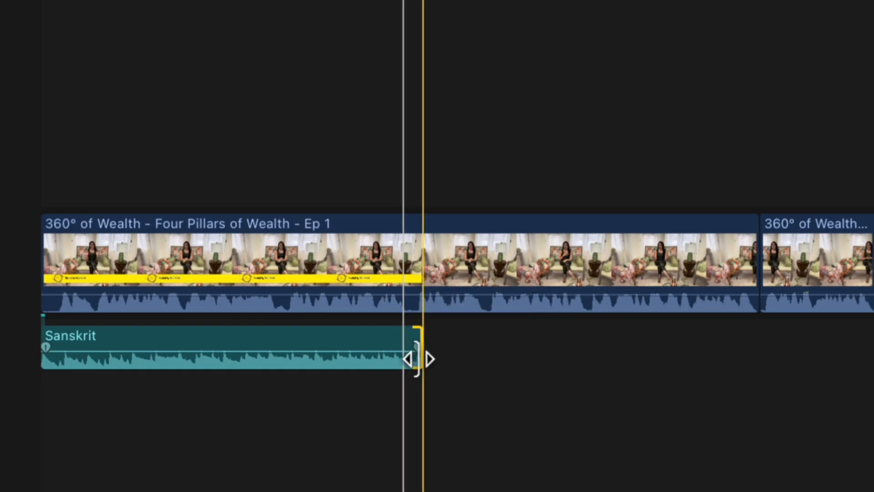
drag(417, 351, 357, 350)
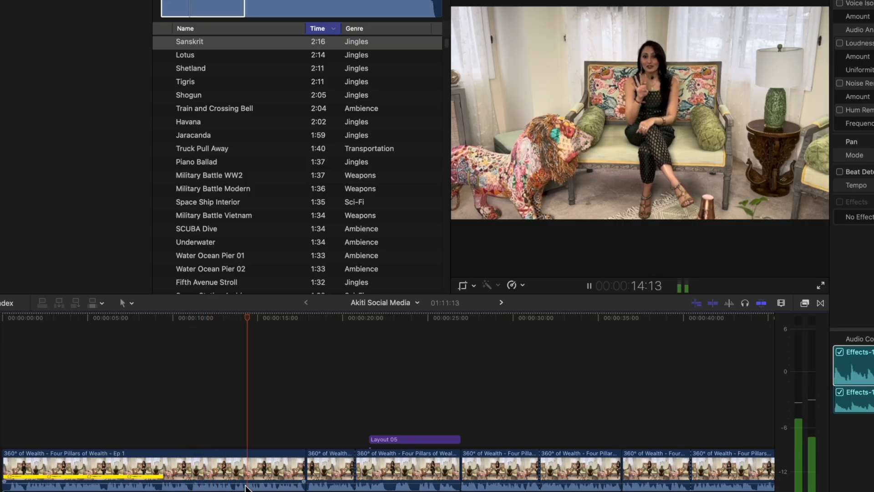
Cut the opening clip at about 13:16 and select the section after the cut.
key(space)
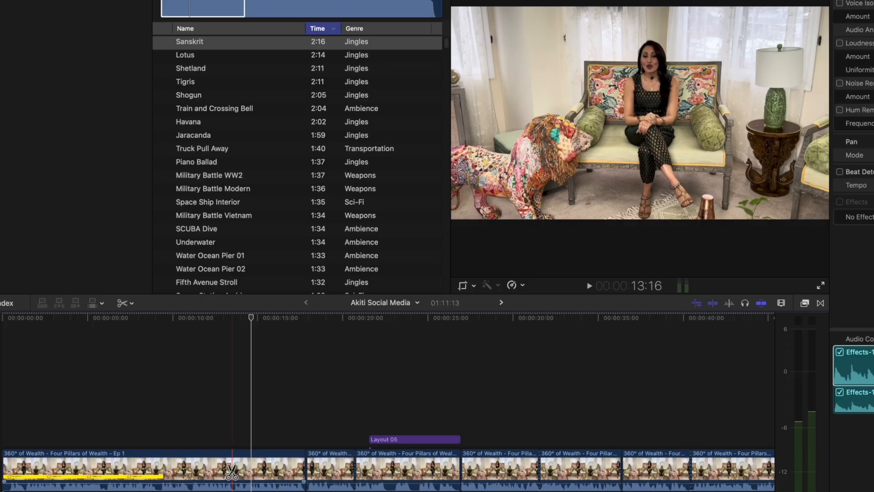
key(super+b)
click(283, 463)
scroll(276, 424, right, 1)
scroll(267, 369, left, 1)
Crop the section starting at 13:16 to a tighter, centred shot of the host and play it back.
key(shift+c)
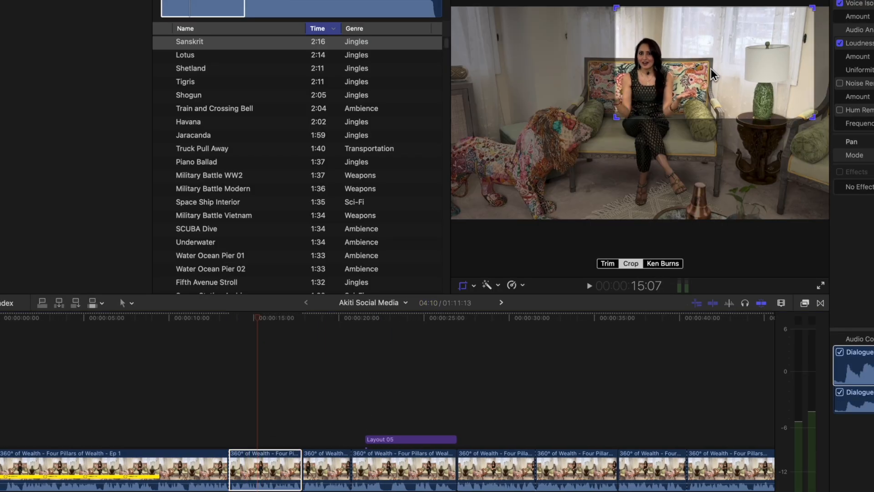
drag(711, 74, 644, 97)
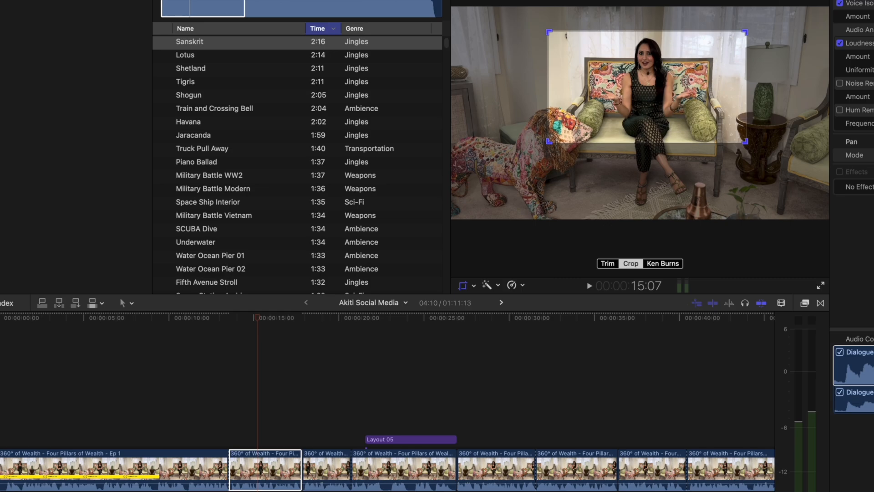
key(Return)
click(211, 402)
key(space)
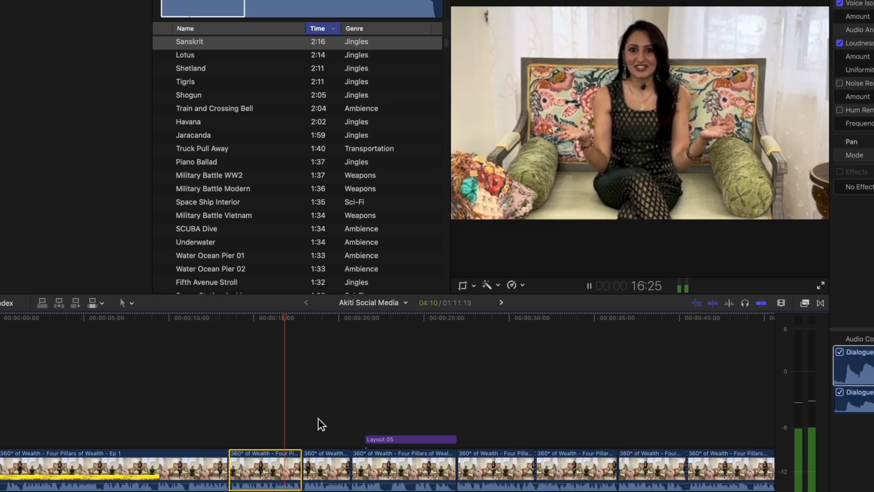
key(space)
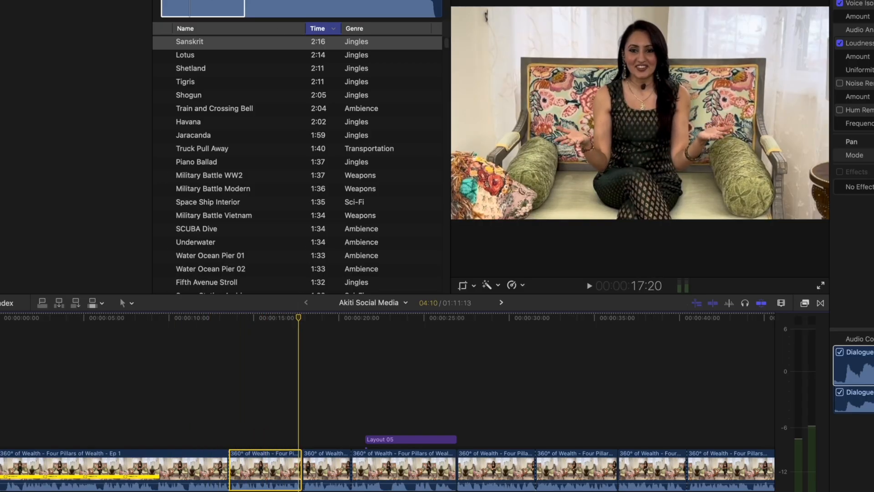
Open the Final version of the project and play from about 55:04 through the short close-up section.
click(7, 1)
double_click(199, 2)
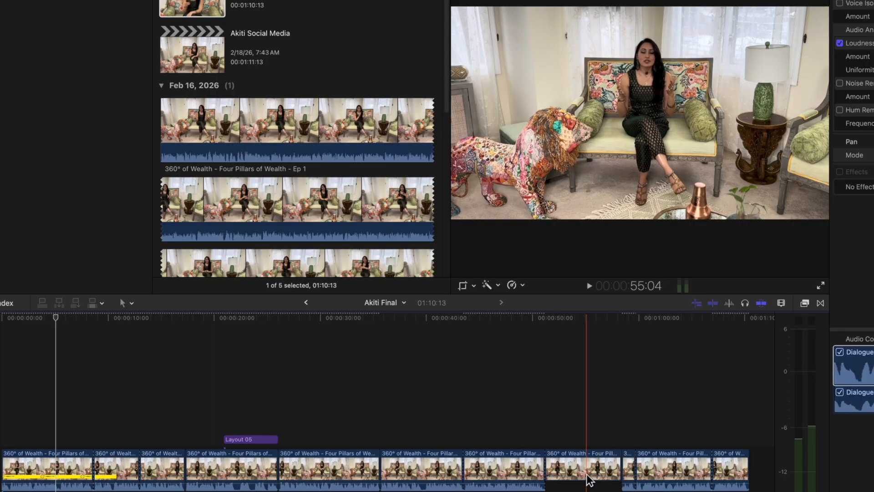
key(space)
scroll(590, 478, right, 4)
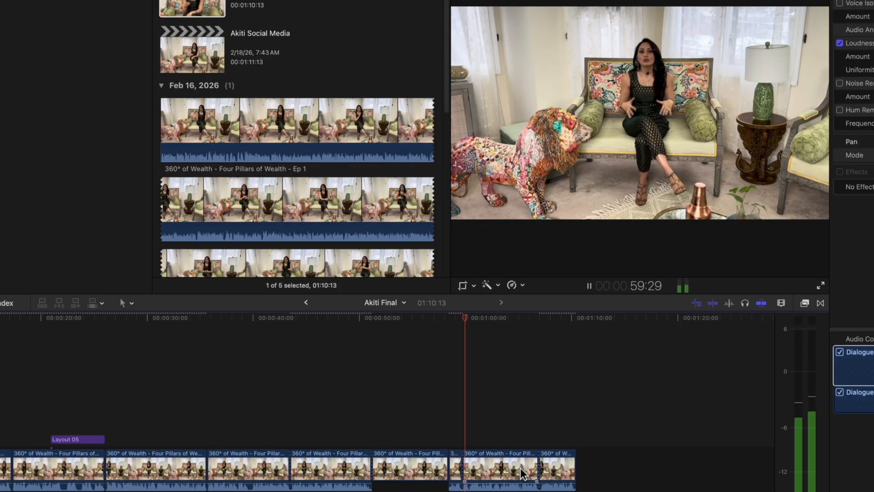
key(space)
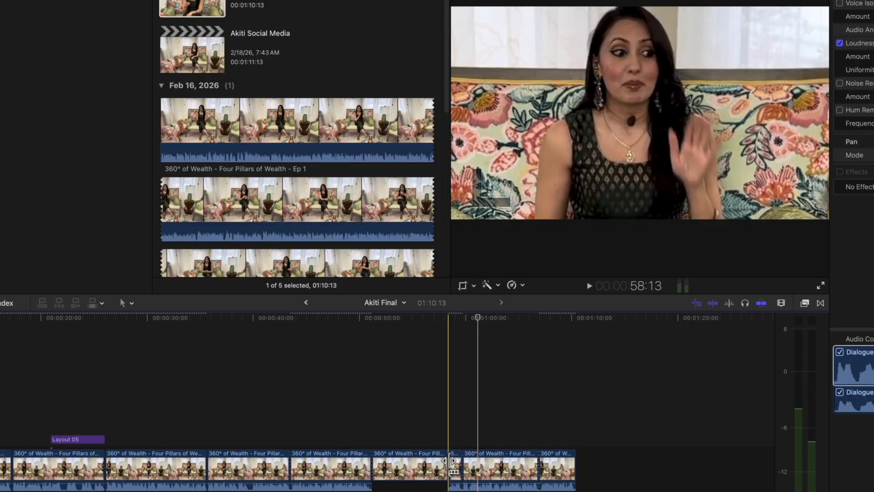
Step frame by frame through the start of the close-up section at about 58:13 to examine the host's expression and hand gesture.
key(Right)
key(Right)
key(Right)
key(Right)
key(Right)
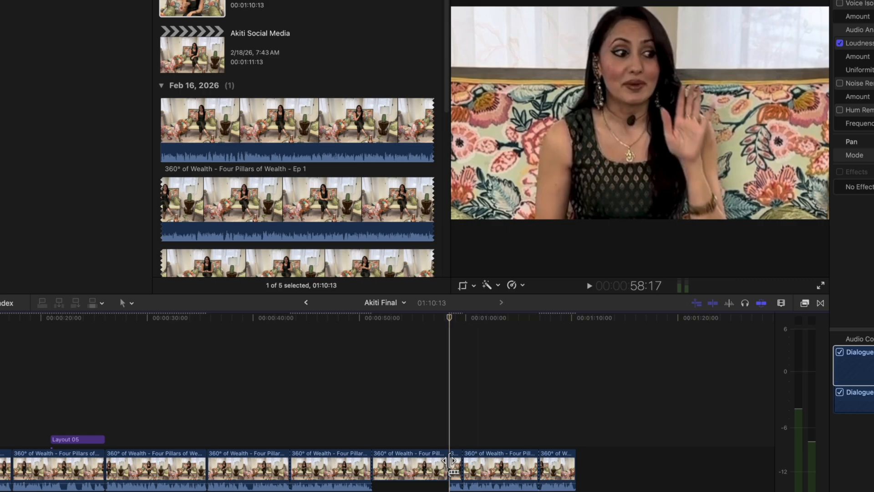
key(Left)
key(Left)
key(Left)
key(Left)
key(Left)
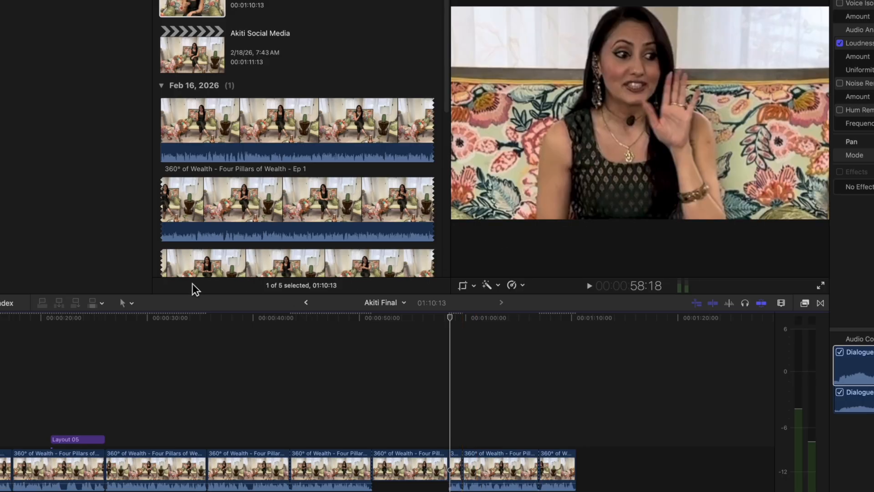
click(210, 131)
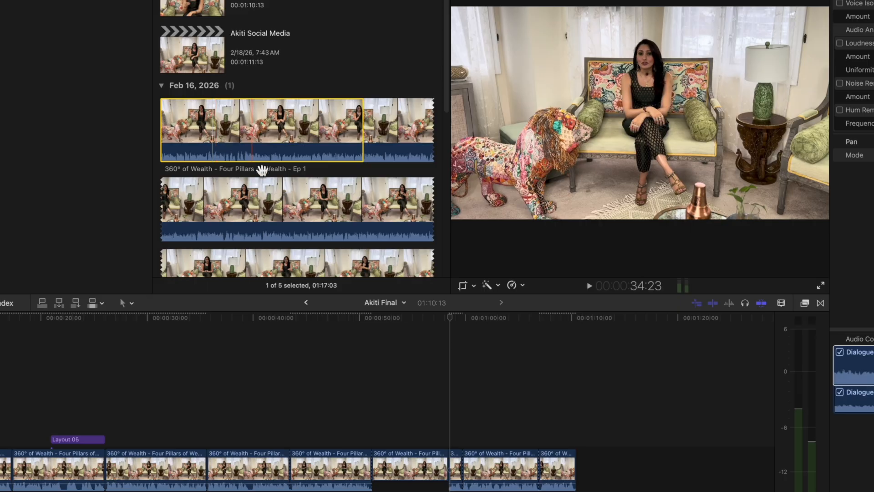
scroll(268, 166, down, 10)
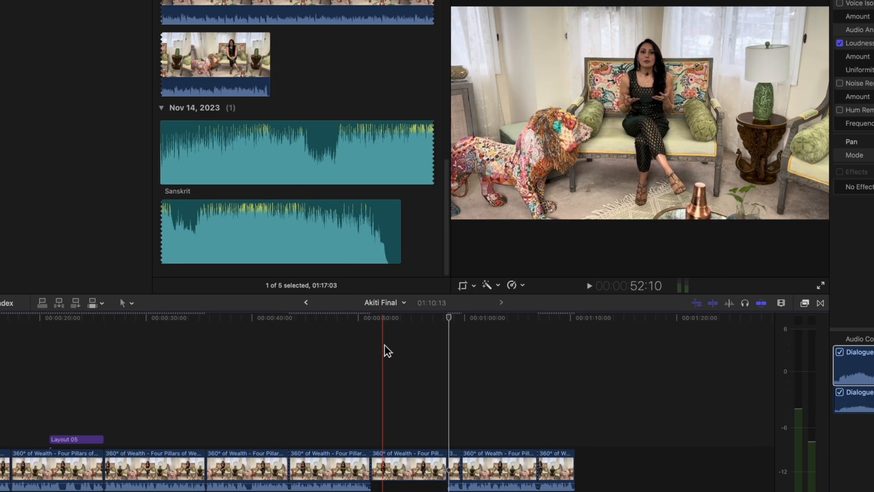
scroll(389, 345, left, 1)
scroll(390, 343, right, 1)
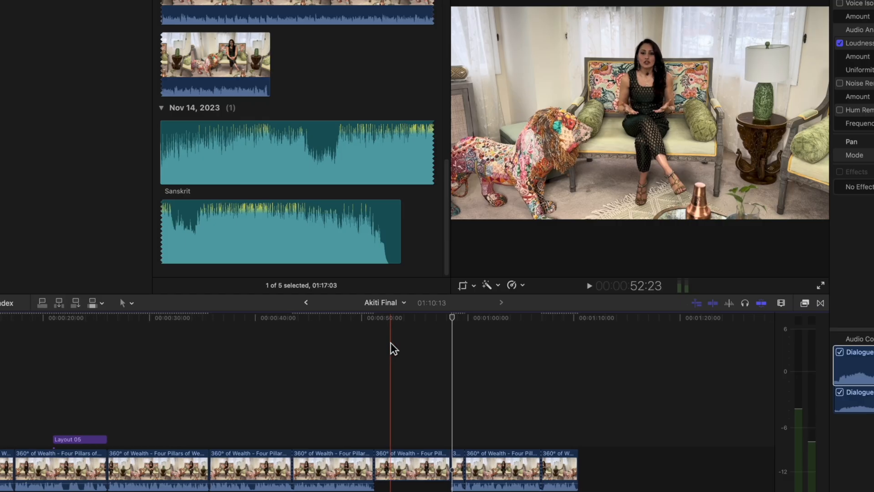
scroll(180, 368, left, 10)
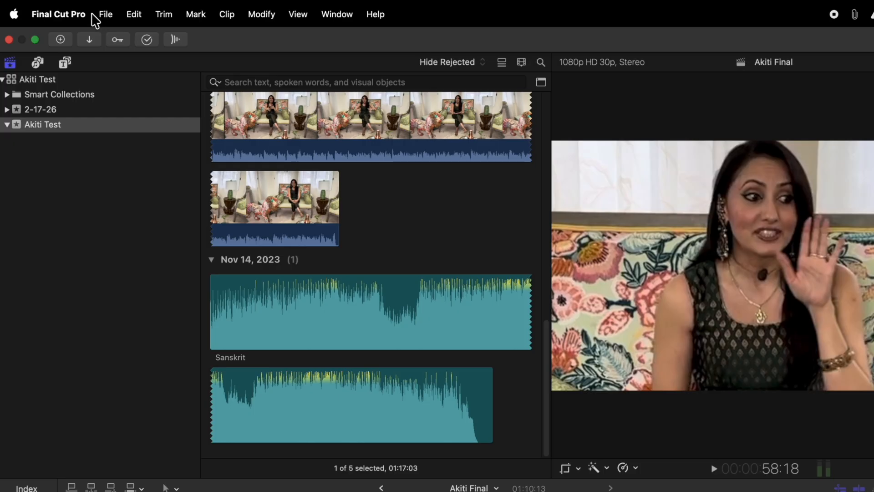
Send the Final project to Compressor as a new batch and select its job there.
click(103, 14)
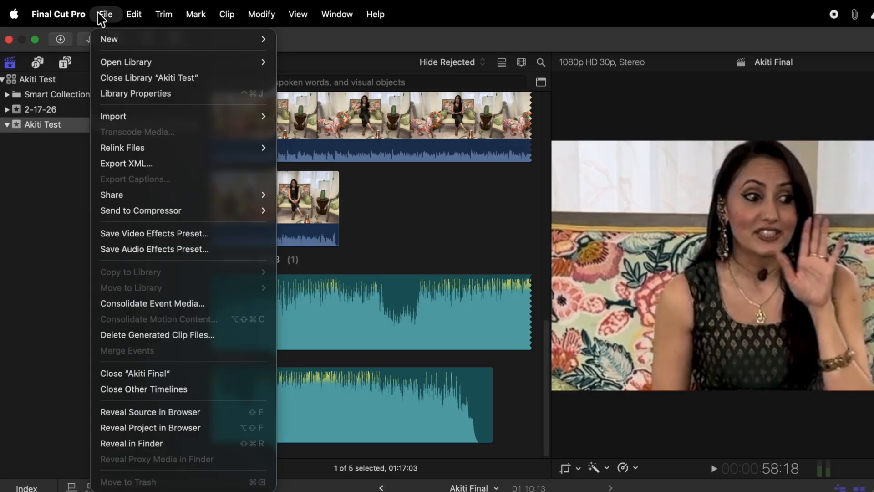
mouse_move(125, 194)
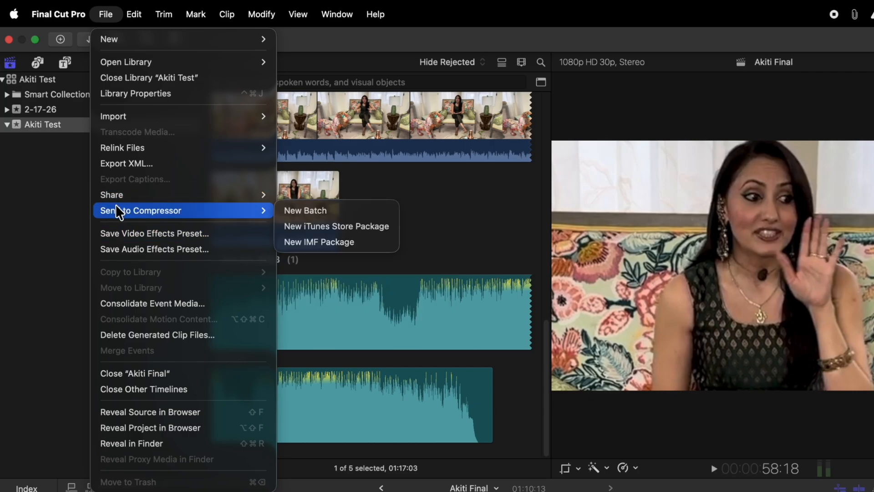
click(290, 211)
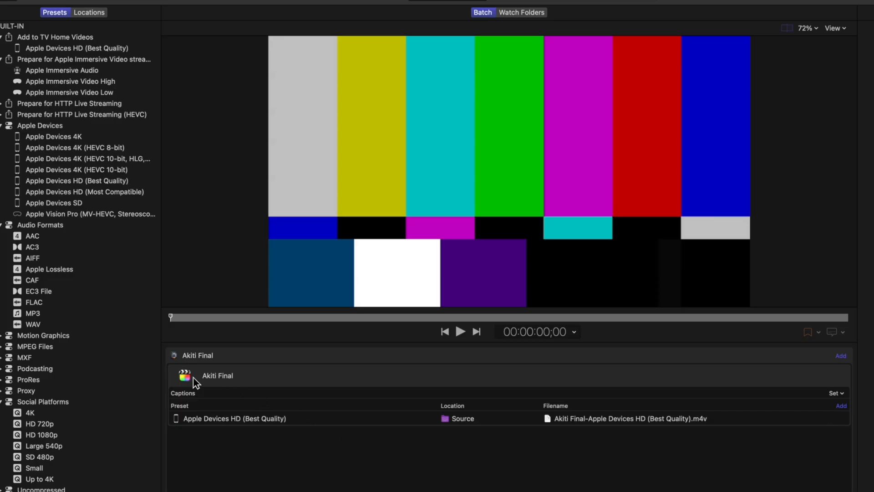
click(193, 378)
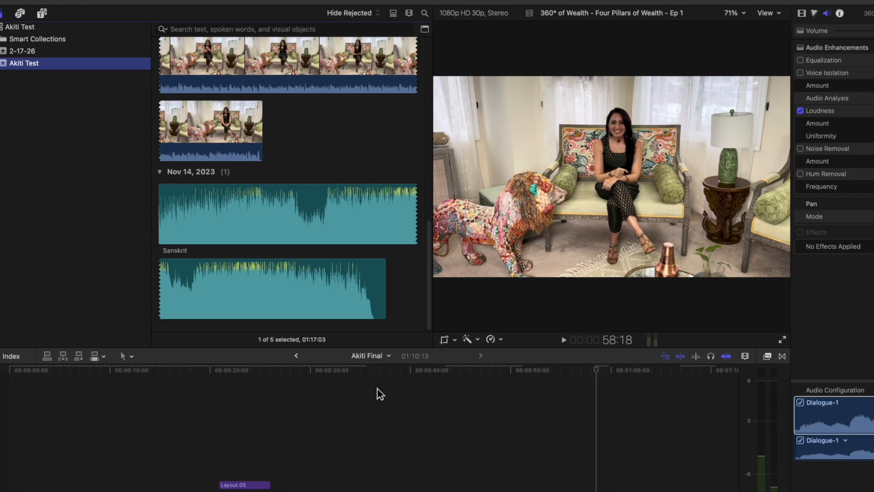
Set up a file export of the Final project as Video and Audio in Apple ProRes 422, with Compressor.app as the follow-up action.
click(380, 393)
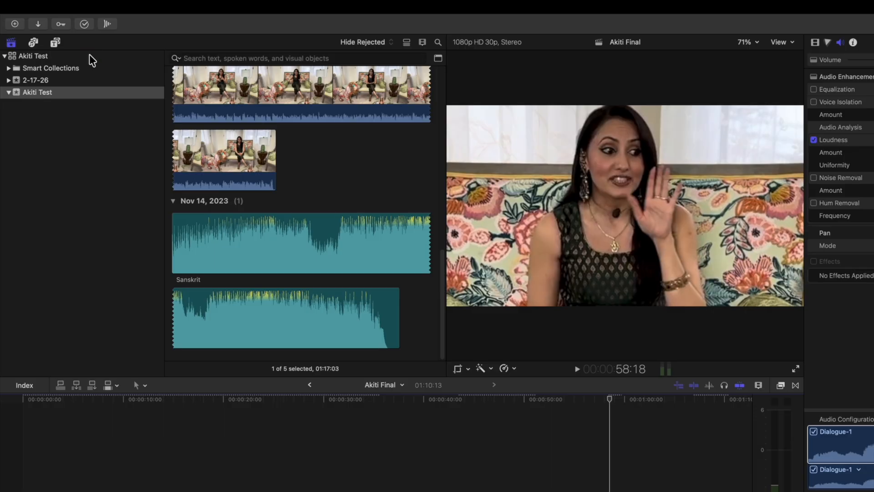
click(89, 5)
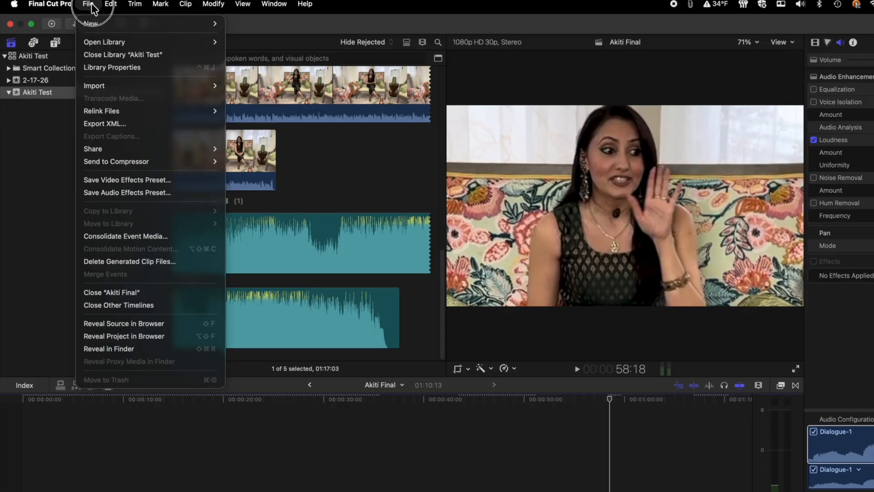
mouse_move(93, 146)
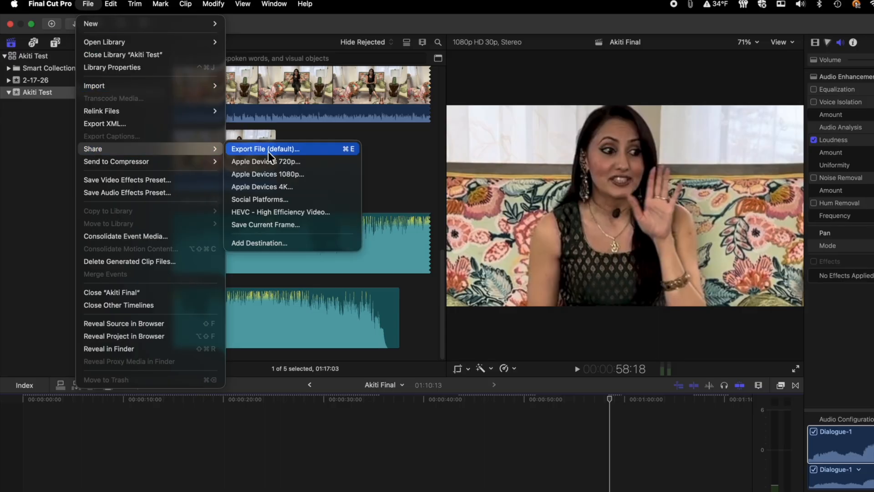
click(250, 149)
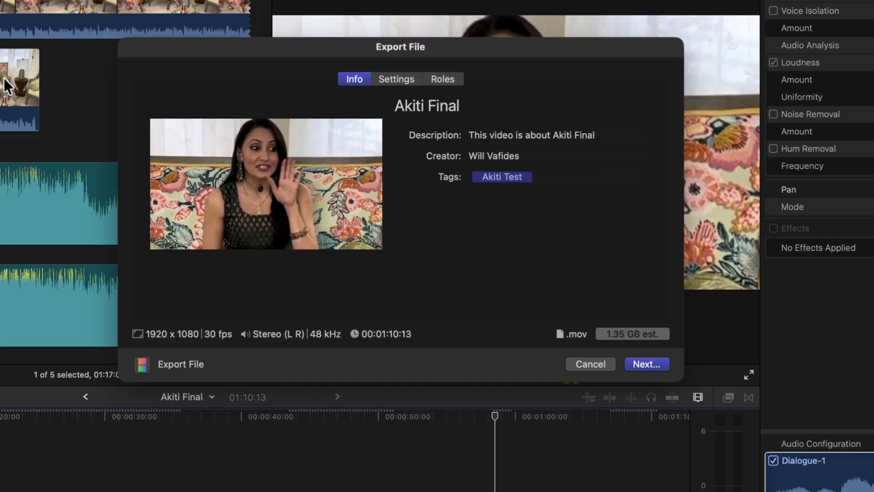
click(395, 80)
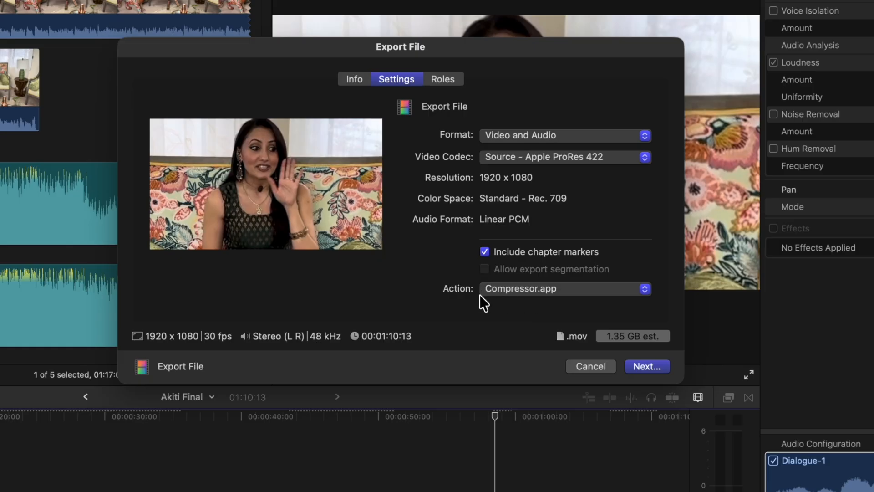
click(363, 80)
click(400, 78)
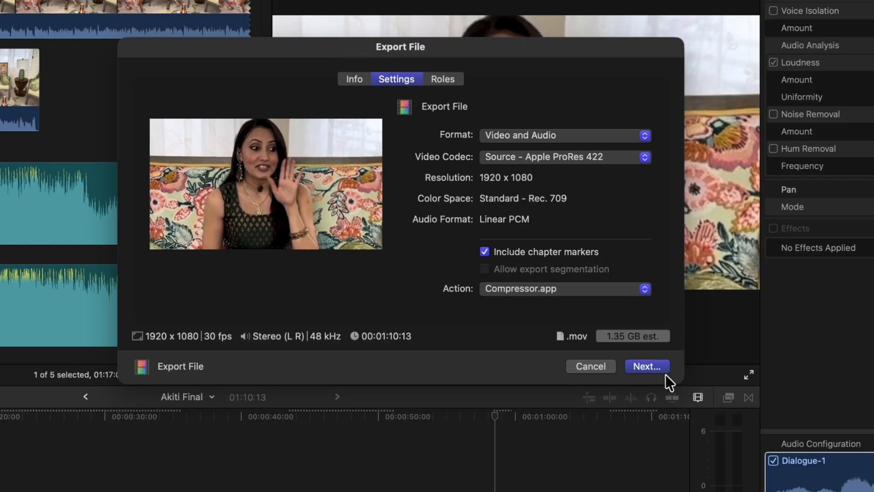
click(656, 365)
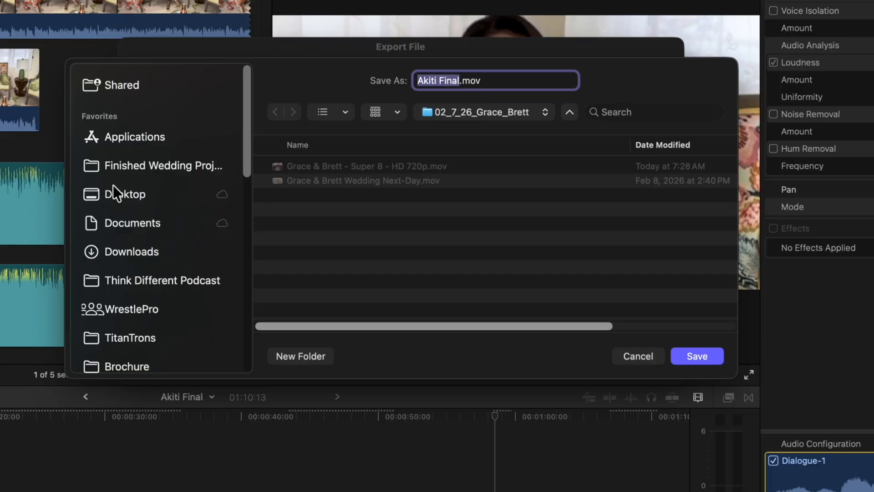
Save the export to the Desktop, named with the host's first name followed by "Social Media Test".
click(116, 193)
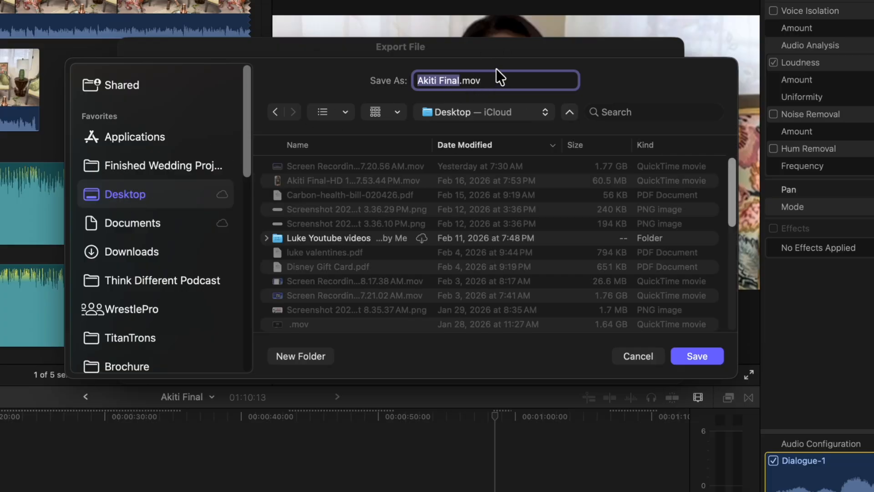
text(Akitit Social)
text( Media Test)
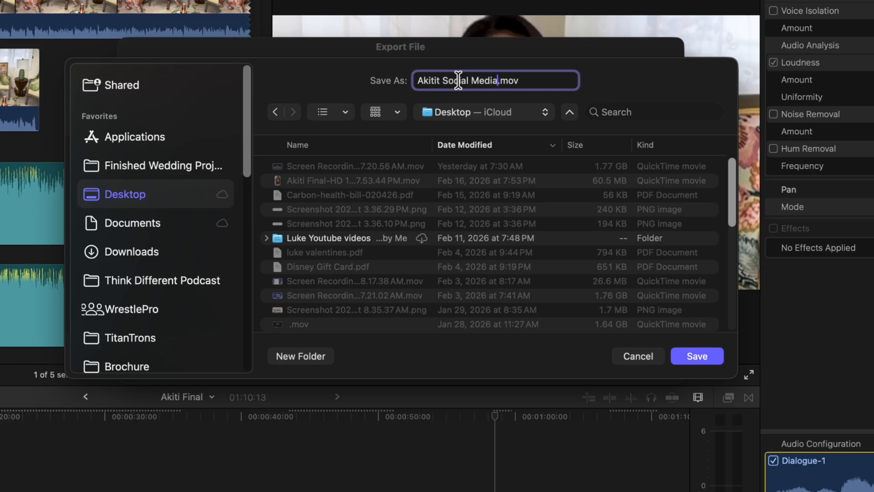
click(687, 356)
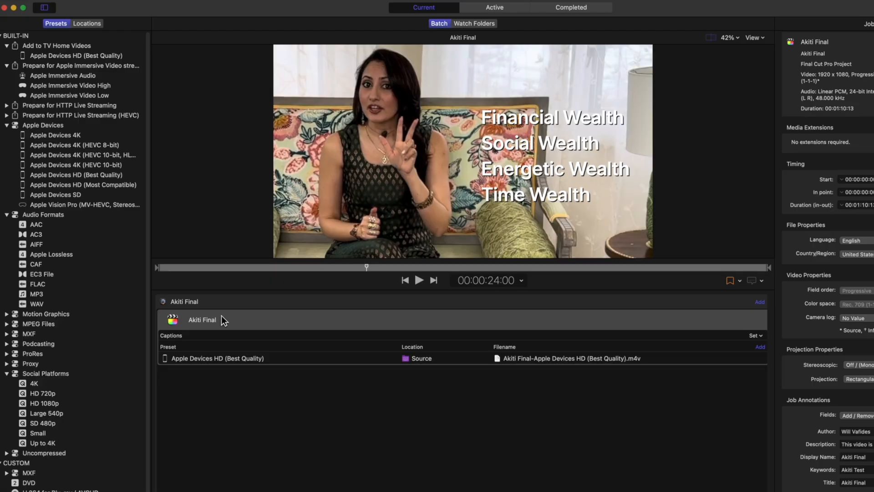
Examine Compressor's General settings for the default preset, location and batch options, and close them.
click(220, 304)
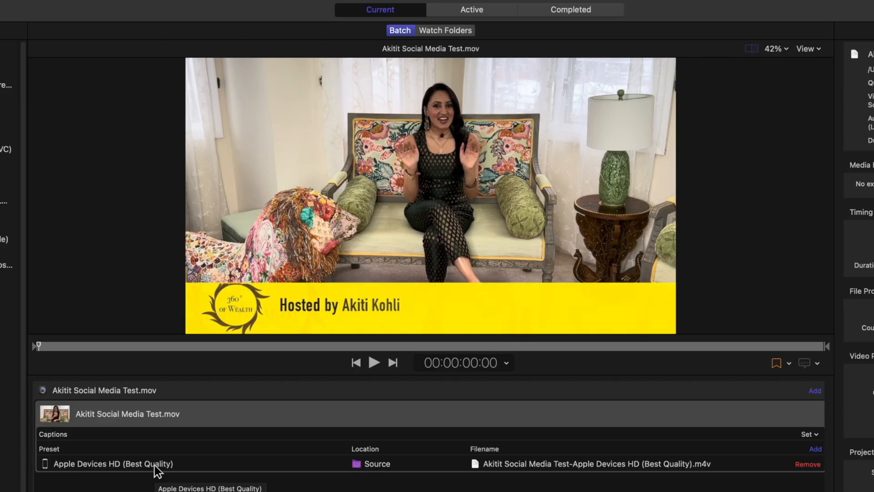
click(53, 8)
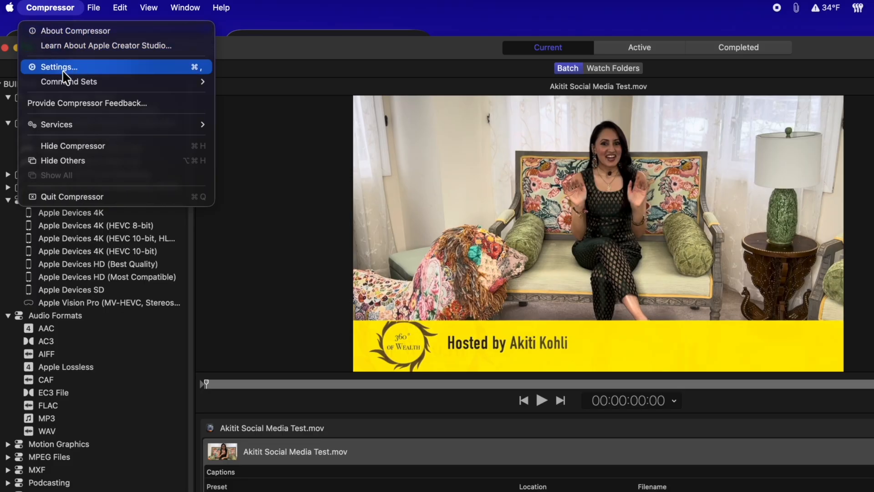
click(64, 73)
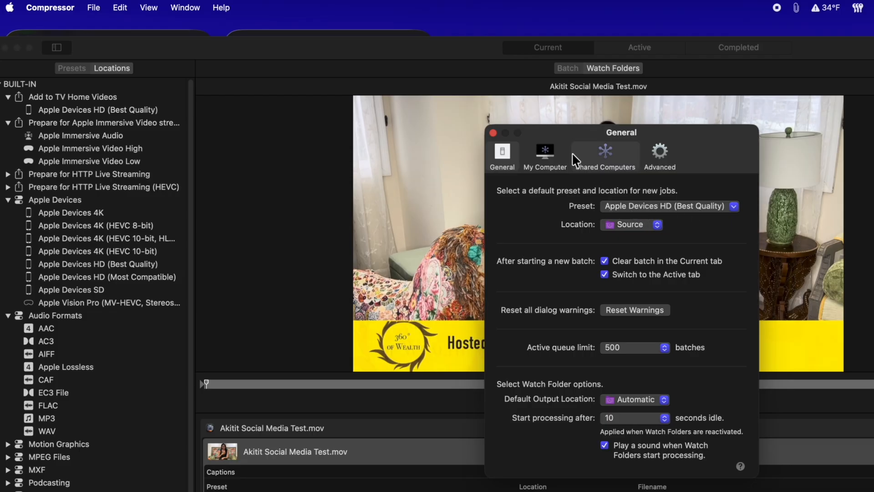
click(494, 136)
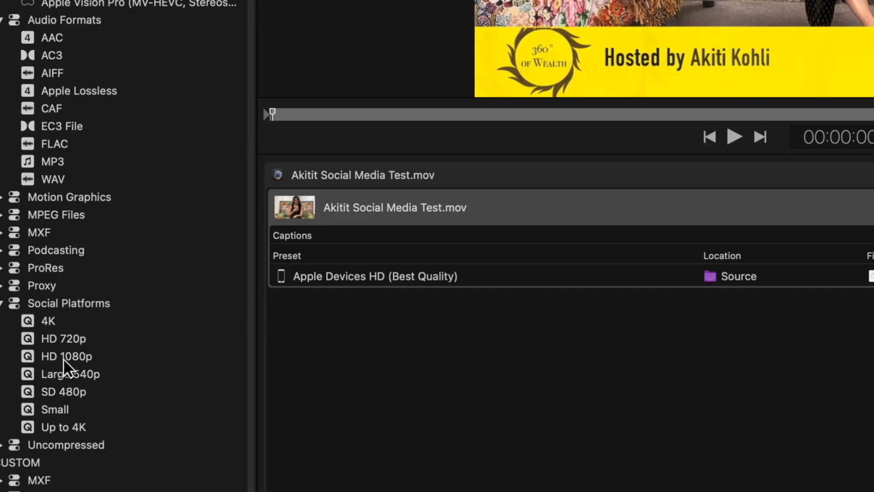
Replace the job's default output with the HD 1080p social platforms preset and add an MP3 audio output.
click(34, 357)
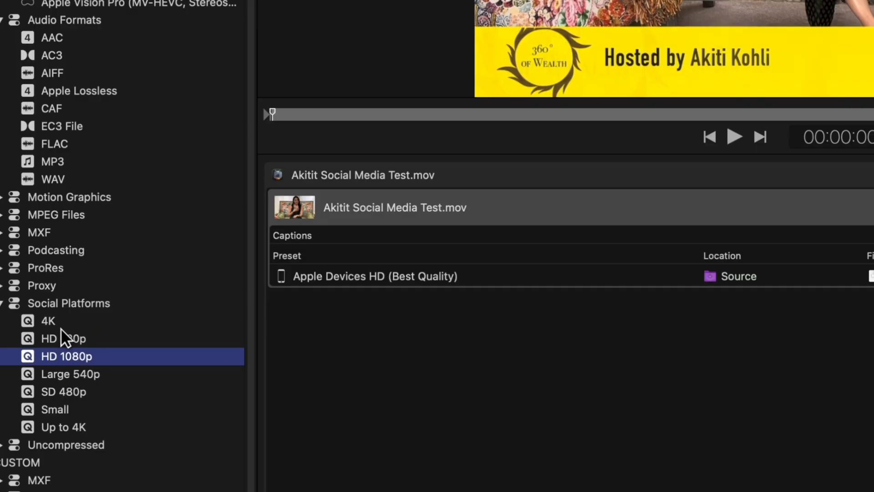
drag(53, 353, 334, 270)
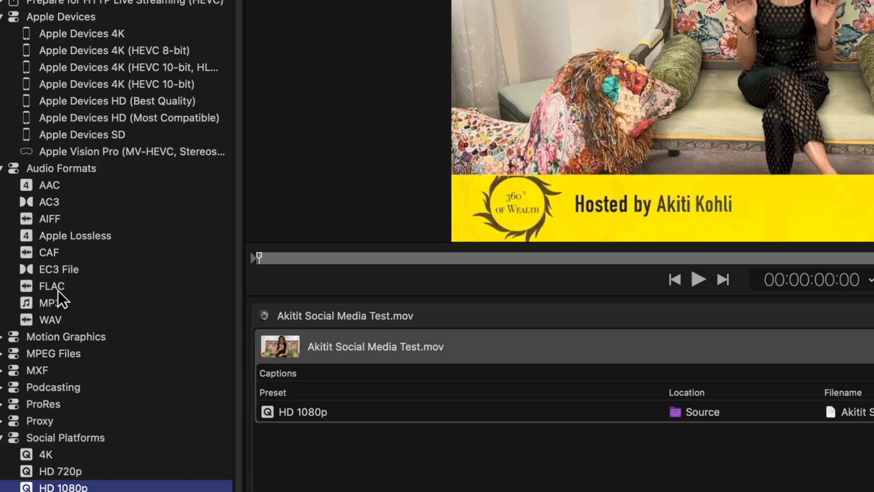
click(35, 328)
drag(43, 304, 351, 361)
click(299, 413)
click(290, 430)
click(284, 411)
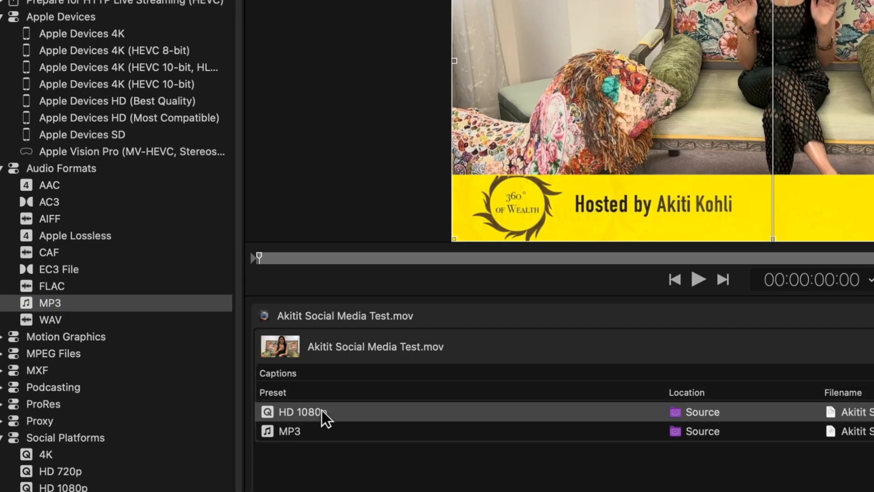
click(292, 429)
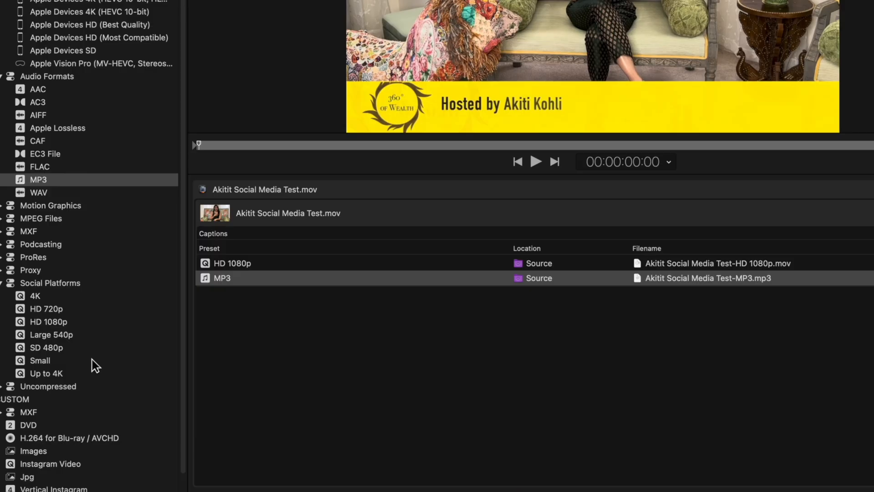
Add an HD 720p output from the social platforms presets to the job.
scroll(91, 360, down, 2)
scroll(91, 360, up, 2)
scroll(47, 419, down, 2)
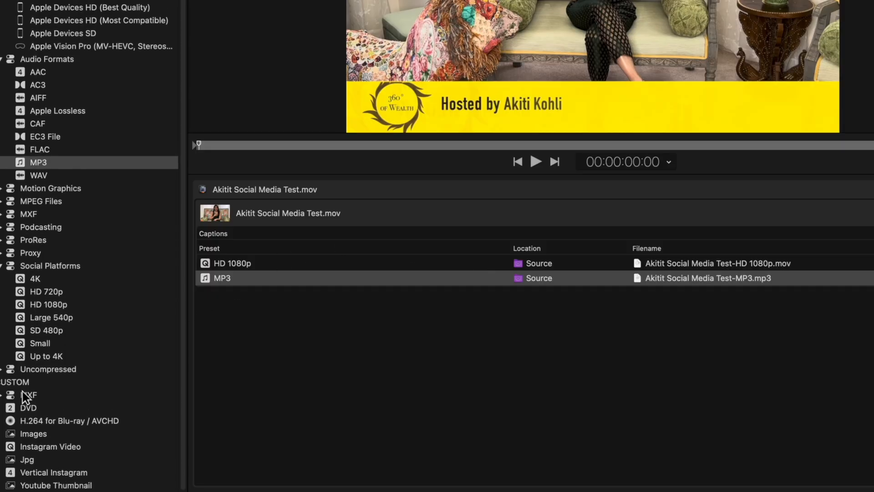
click(47, 292)
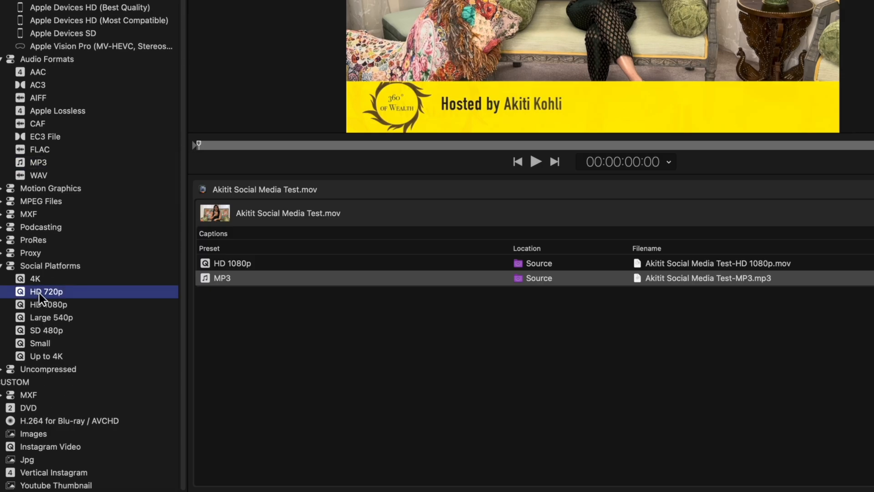
click(40, 295)
drag(39, 295, 309, 215)
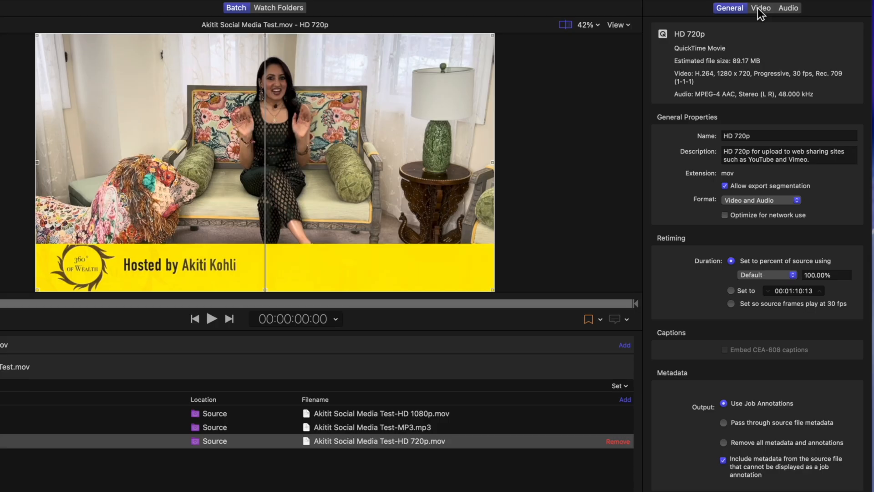
Set the cropping of the HD 720p output to 9 x 16 (1:1.78) in its video properties.
click(759, 9)
scroll(723, 358, down, 5)
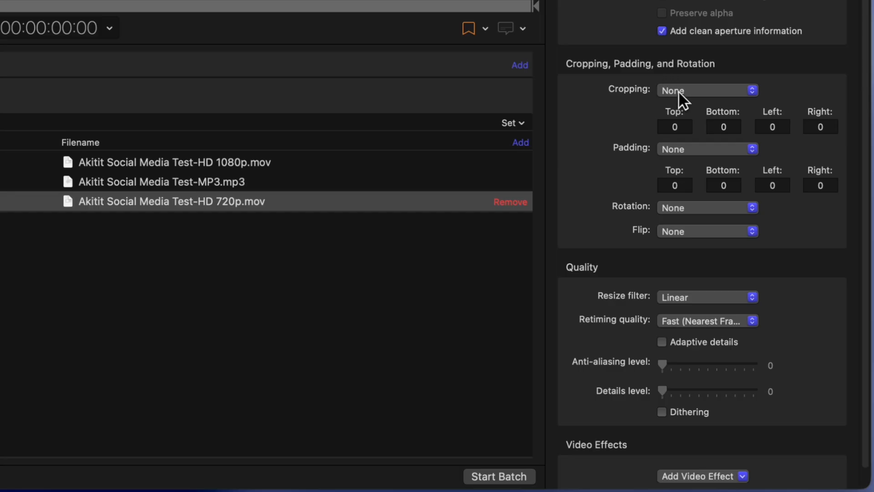
click(678, 91)
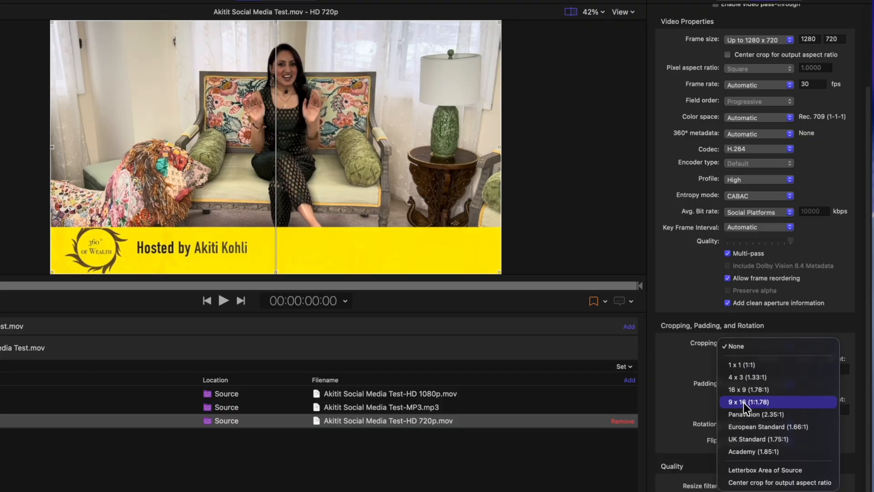
click(686, 174)
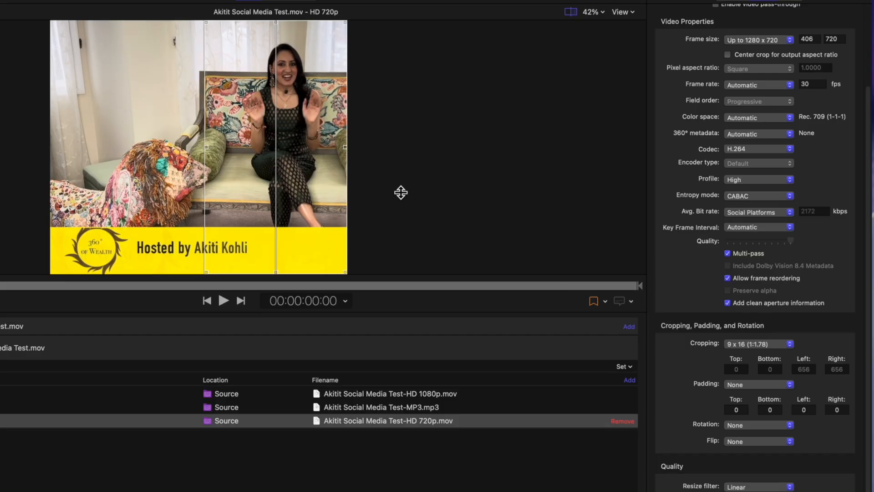
Compare the original frame with the 9 x 16 crop by moving the preview divider across the whole picture.
drag(278, 137, 540, 157)
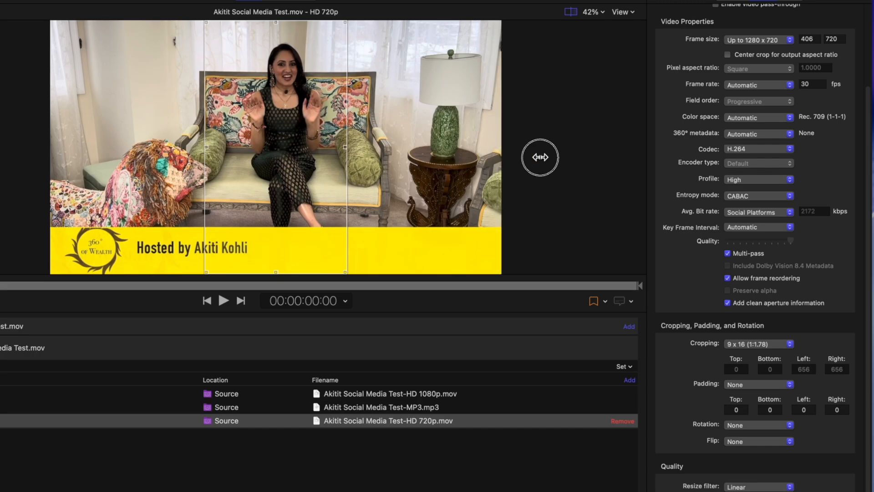
drag(539, 157, 66, 168)
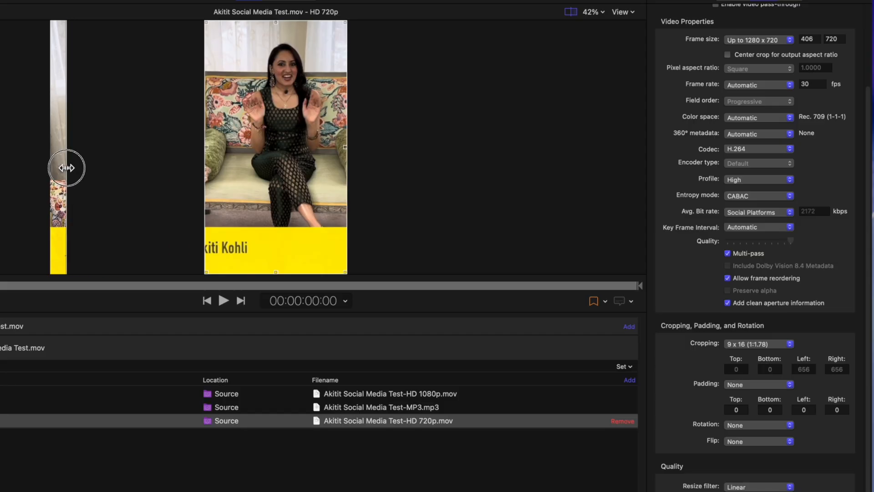
drag(66, 168, 539, 195)
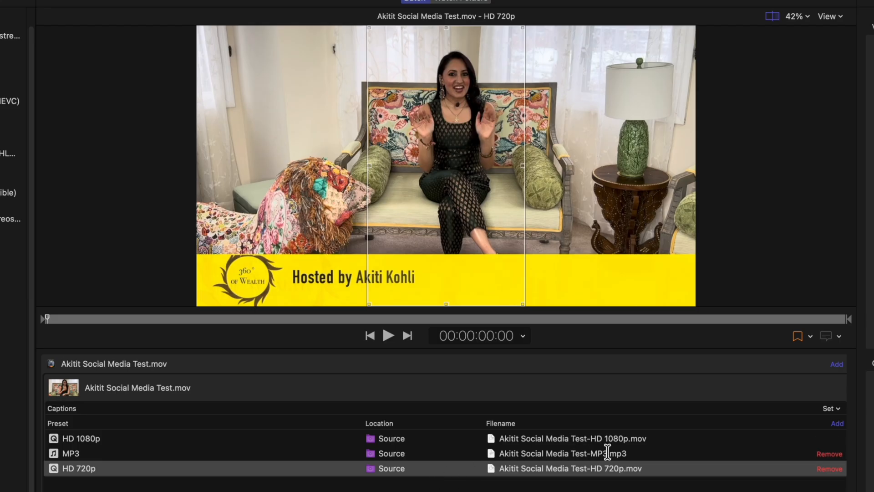
Remove the HD 720p output from the job and start the batch with the HD 1080p and MP3 outputs.
click(828, 469)
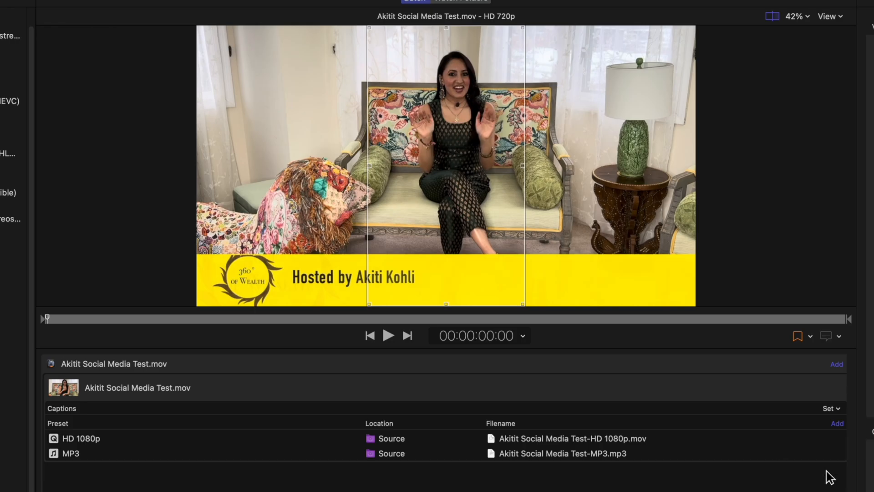
click(778, 429)
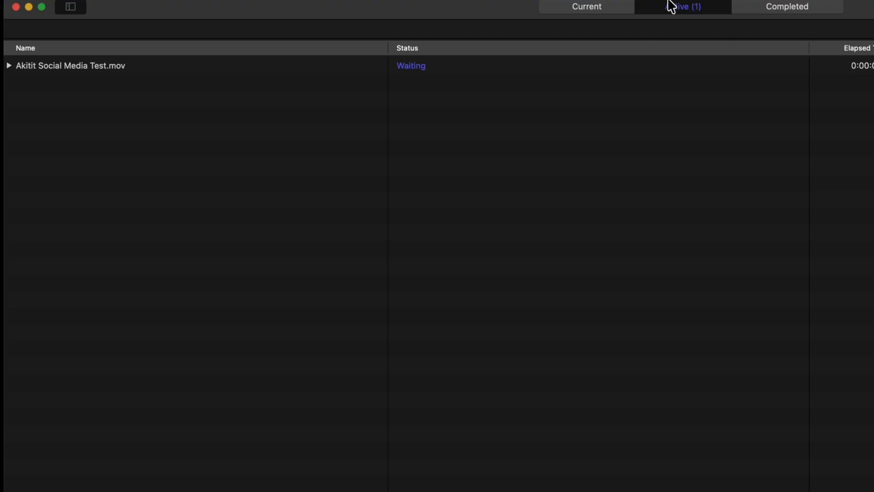
Expand the active batch down to its individual outputs and check their status and the history of completed batches.
click(9, 66)
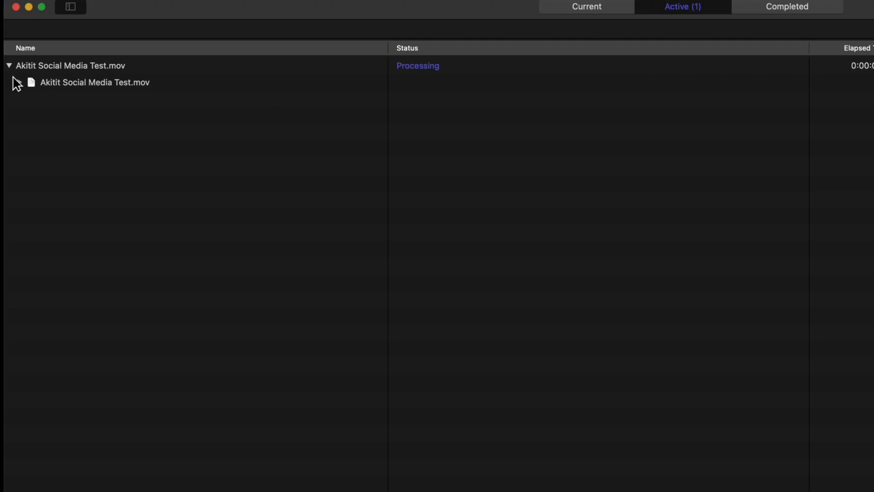
click(20, 82)
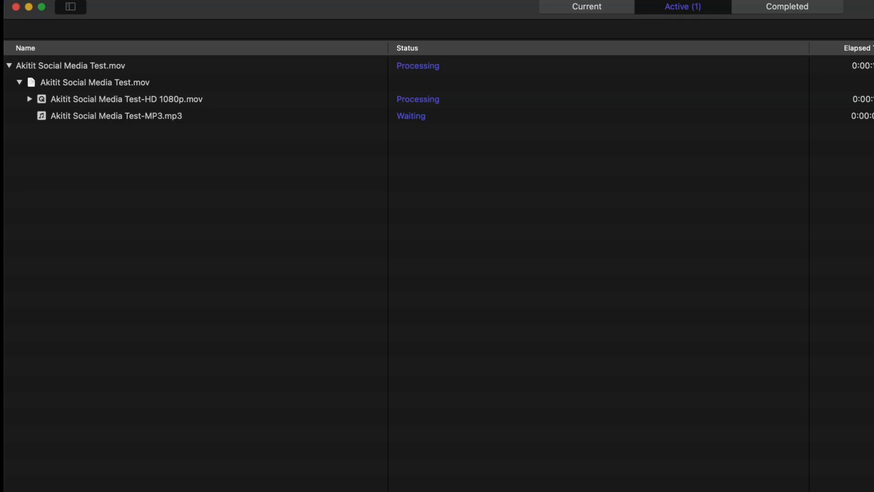
click(766, 17)
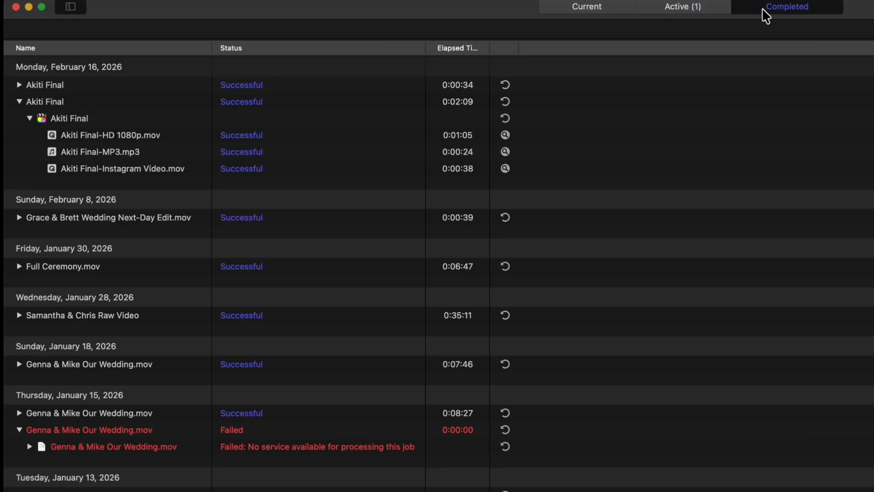
click(720, 5)
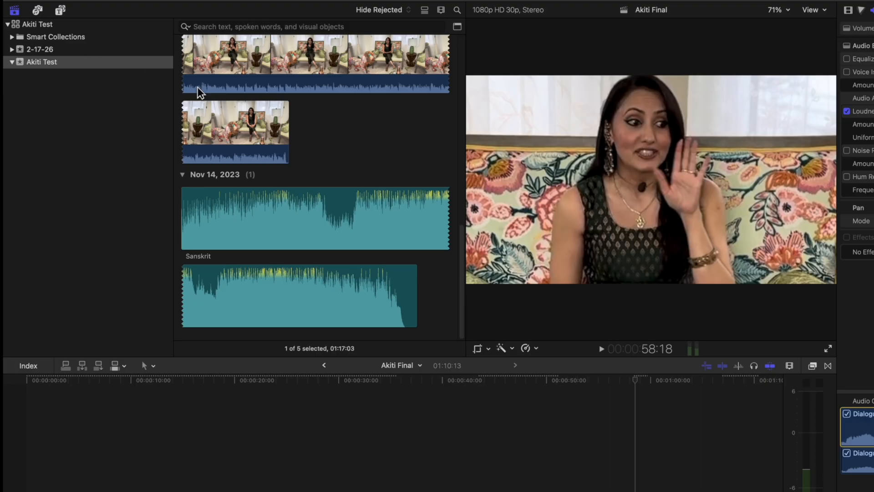
Switch to Final Cut Pro and compare the Social Media and Final project versions to find the one to duplicate.
scroll(197, 88, up, 15)
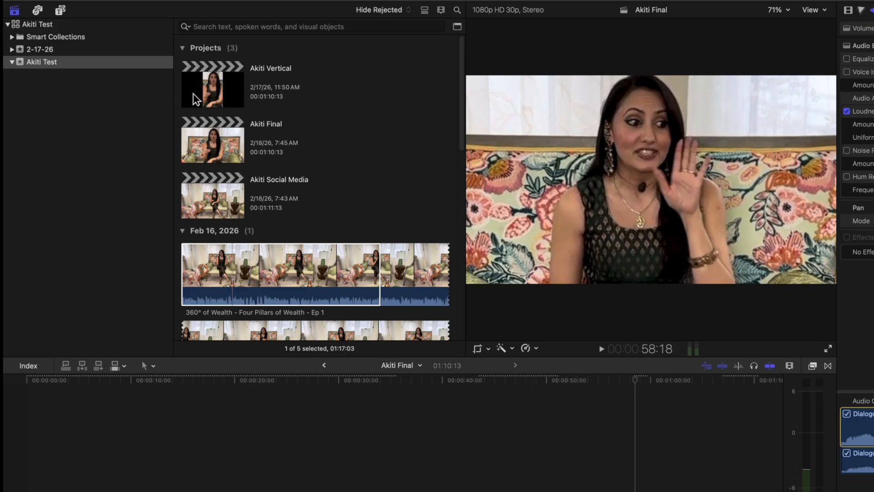
click(214, 199)
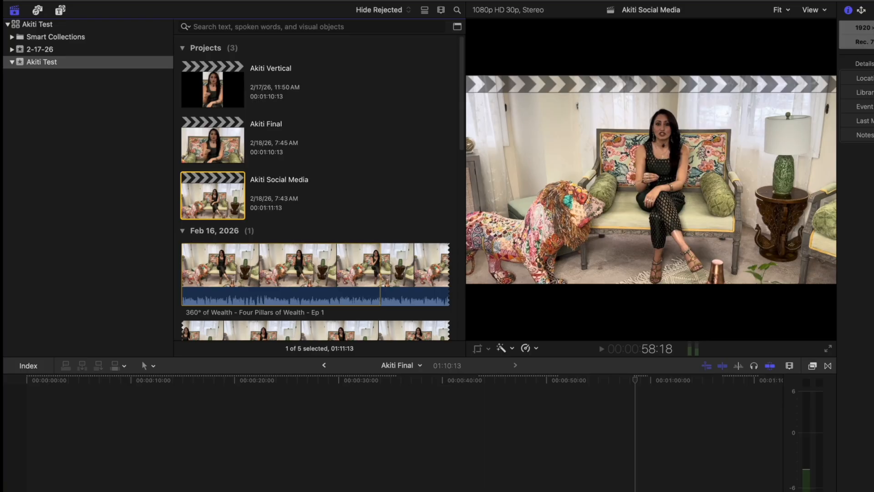
click(227, 410)
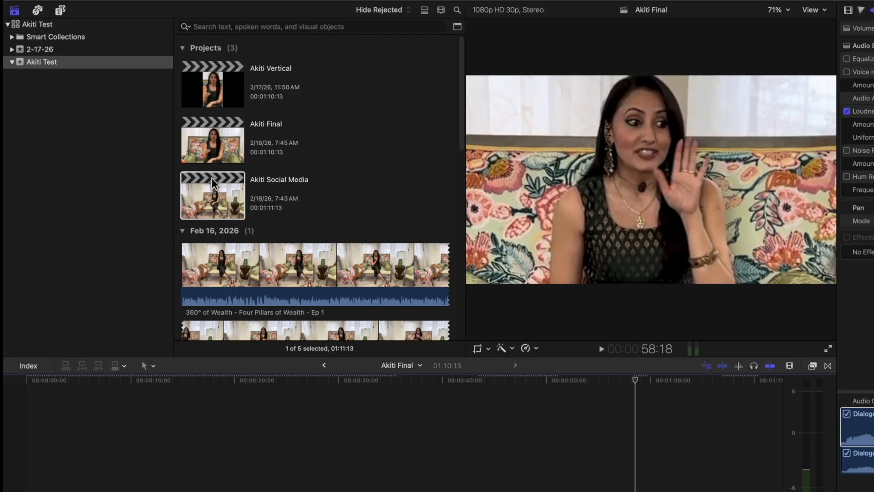
click(215, 144)
click(221, 195)
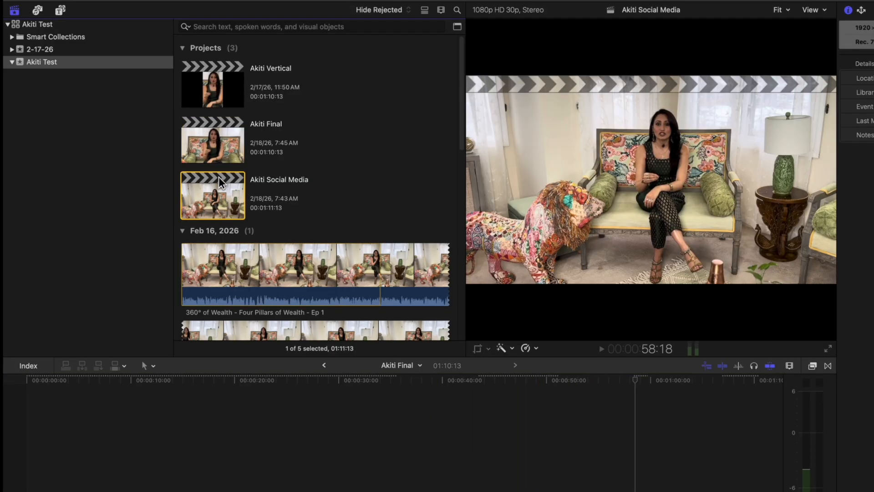
double_click(205, 137)
click(106, 470)
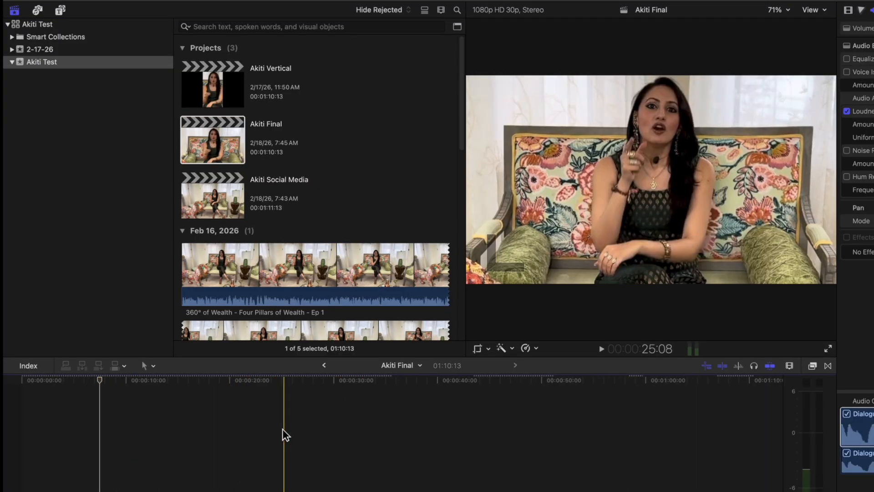
click(181, 386)
click(225, 152)
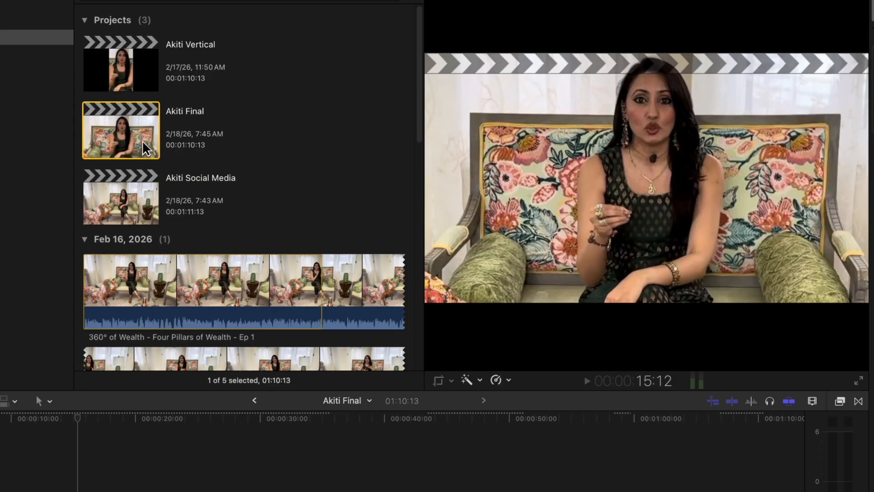
Duplicate the Final project with custom settings, replacing "Final 1" in the copy's name with "Socal Media -Tiktok".
right_click(230, 150)
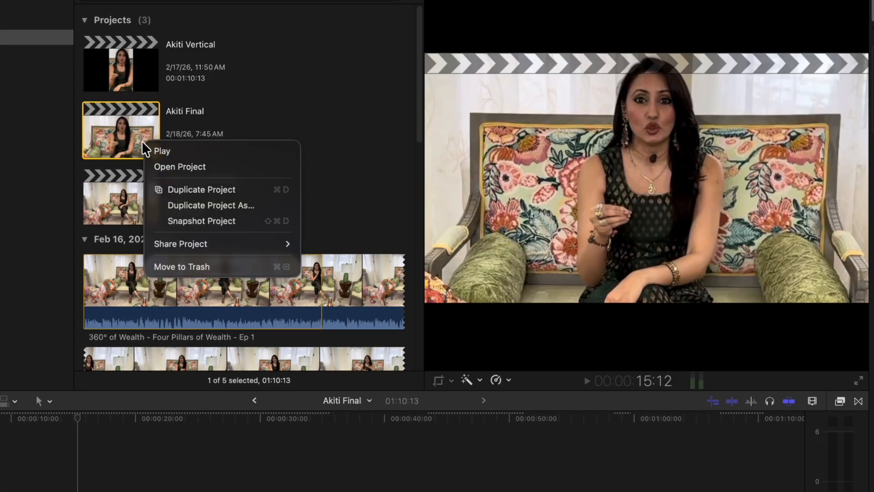
click(235, 204)
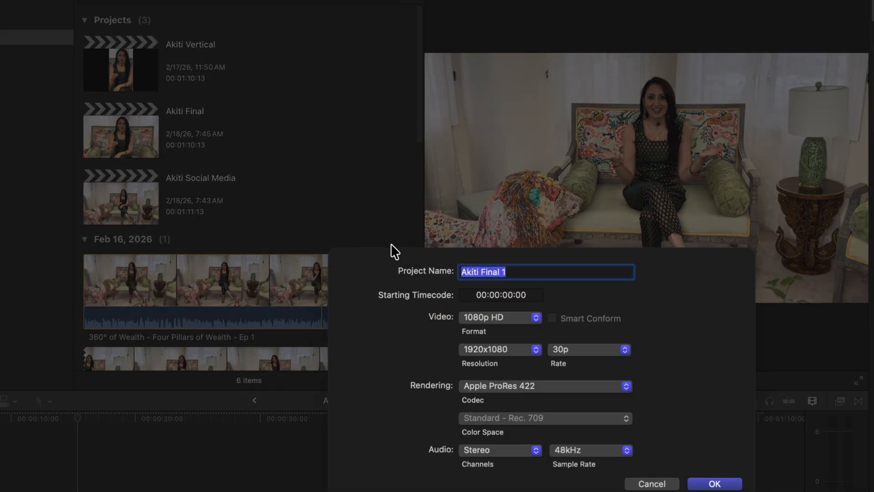
click(528, 272)
key(BackSpace)
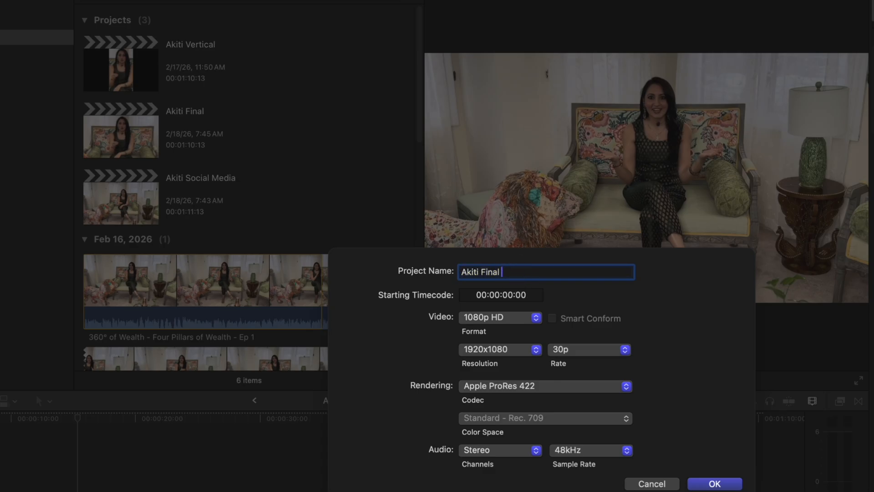
text(Socal Media -Tiktok)
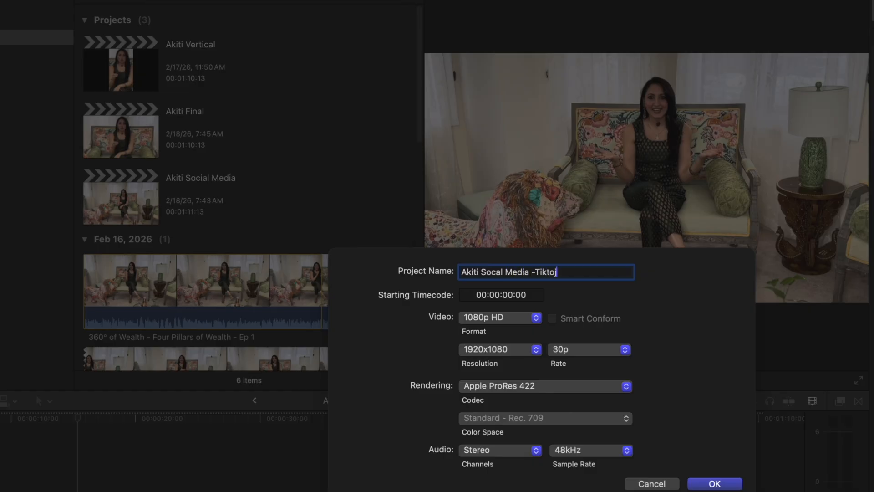
Set the duplicate's video format to Vertical at 720x1280 with Smart Conform enabled and create the project.
click(509, 313)
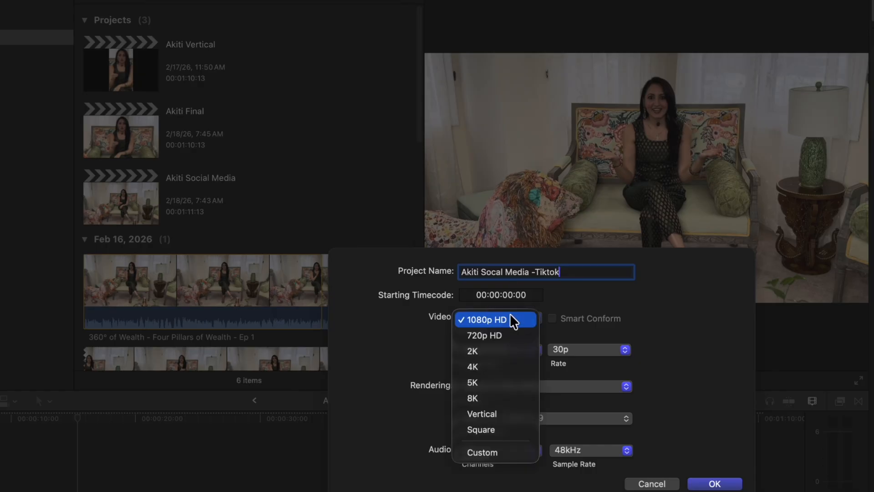
click(497, 412)
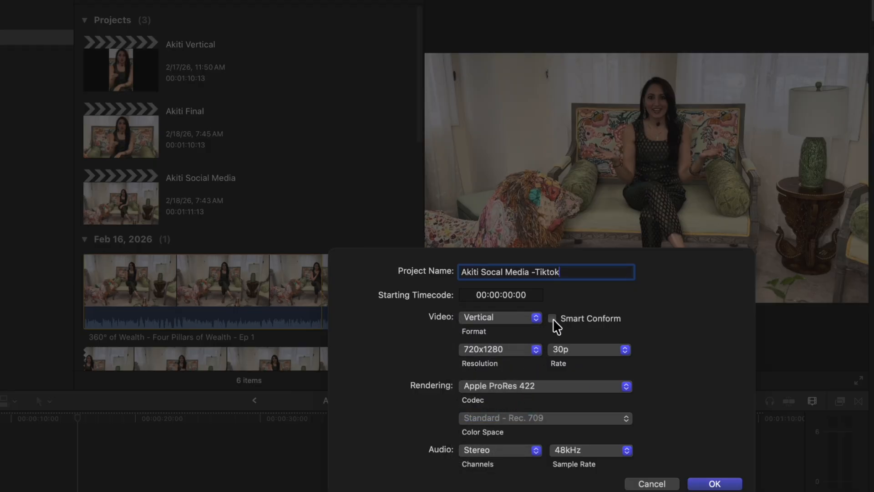
mouse_move(569, 315)
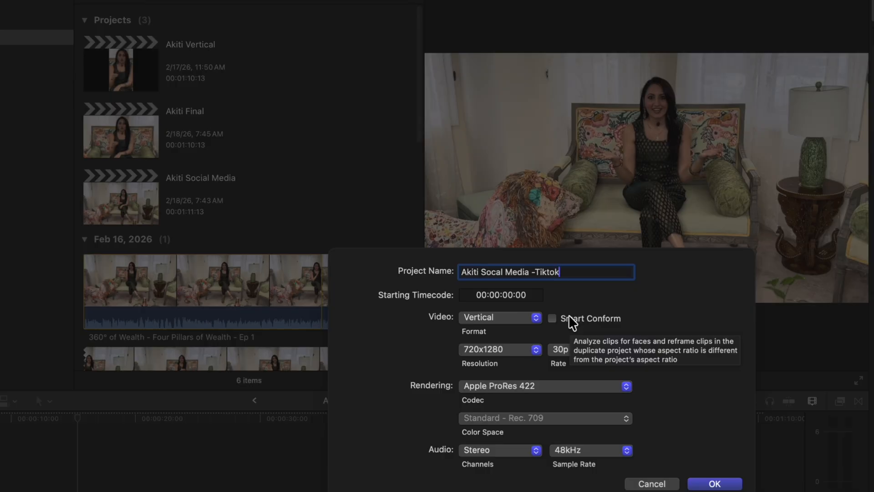
click(551, 318)
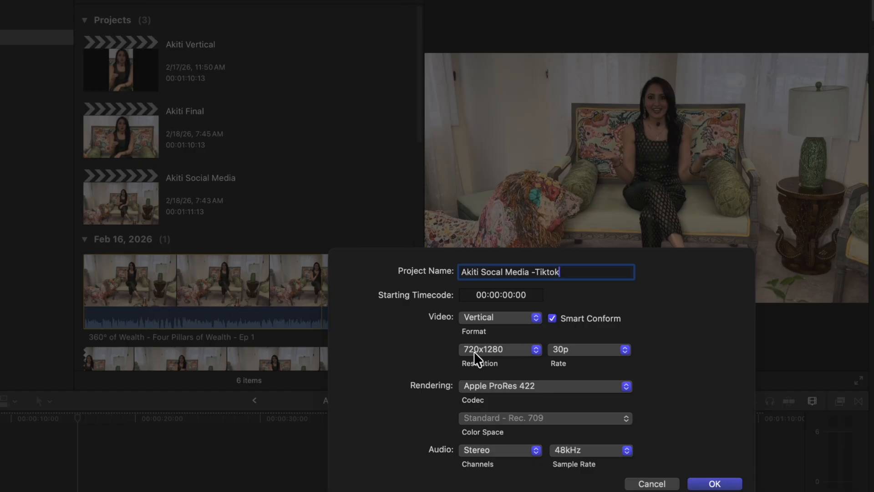
click(502, 351)
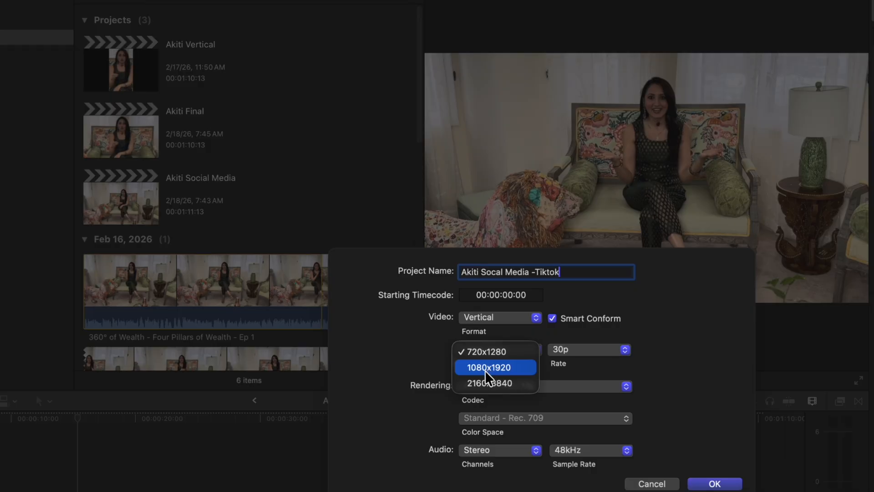
click(484, 353)
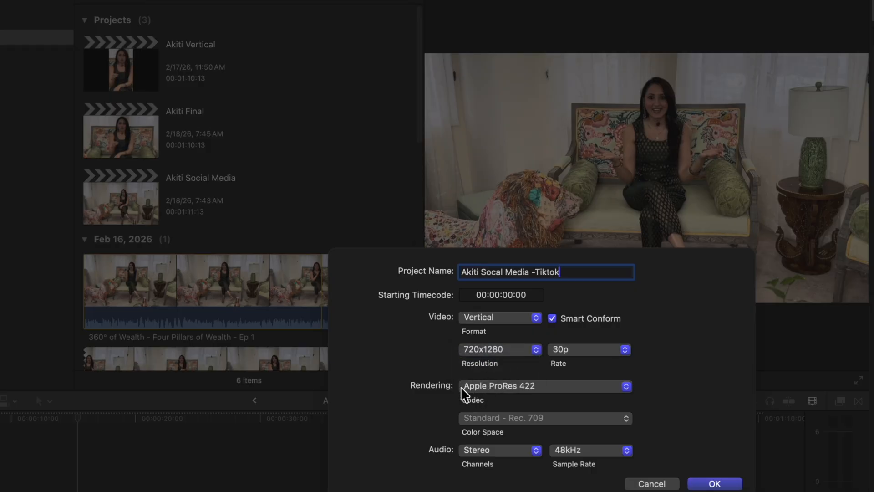
click(714, 483)
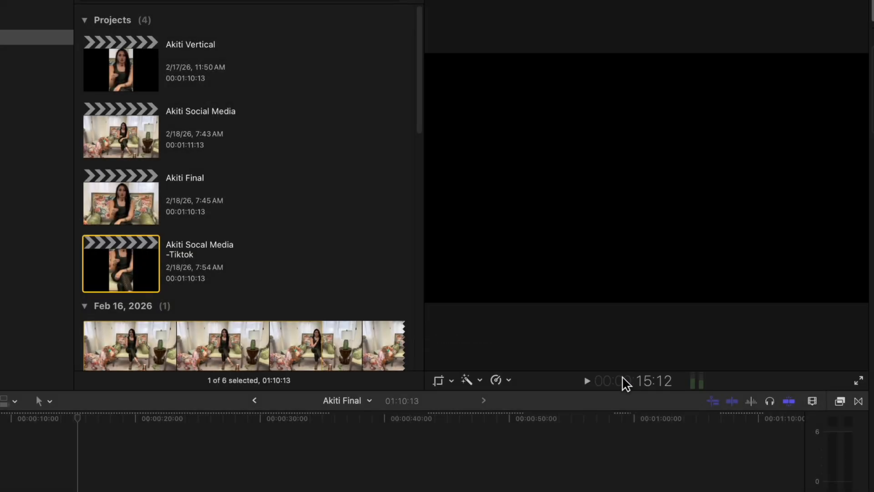
Open the Tiktok project and reframe its first timeline clip to 134% scale at position X 125.0 px, Y 22.4 px.
double_click(129, 260)
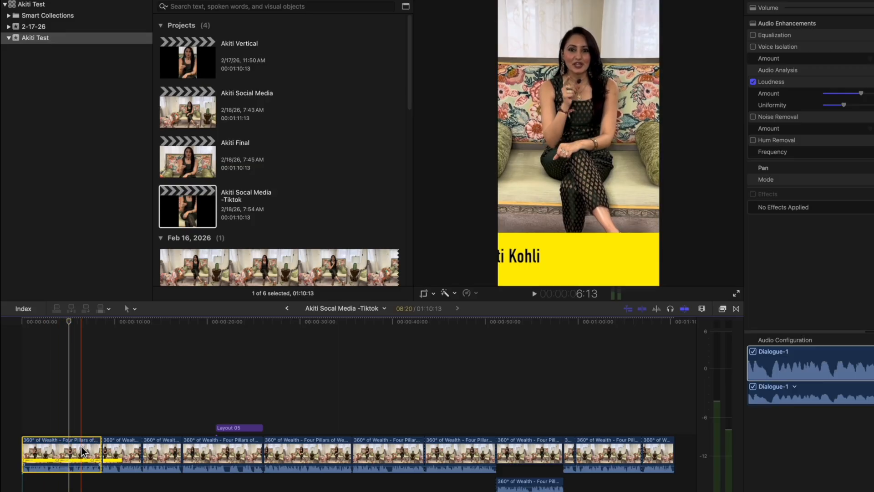
click(73, 333)
click(62, 450)
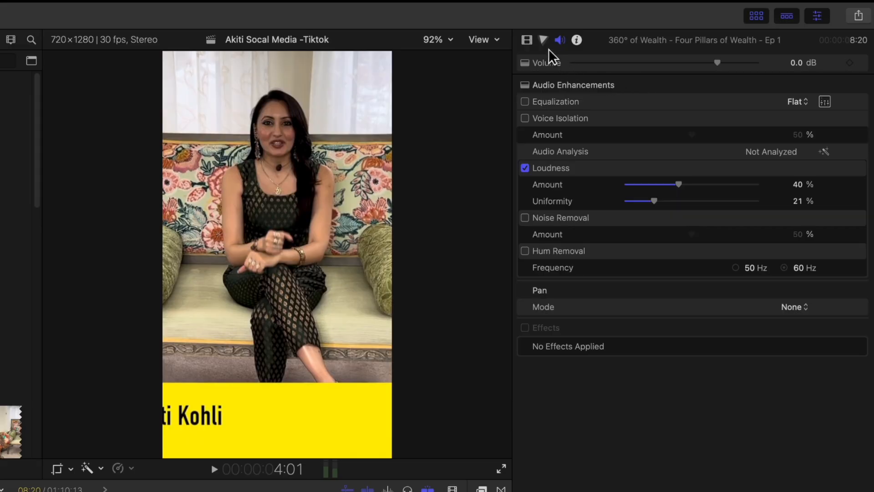
click(527, 39)
mouse_move(728, 138)
mouse_down()
mouse_move(725, 147)
mouse_move(728, 134)
mouse_up()
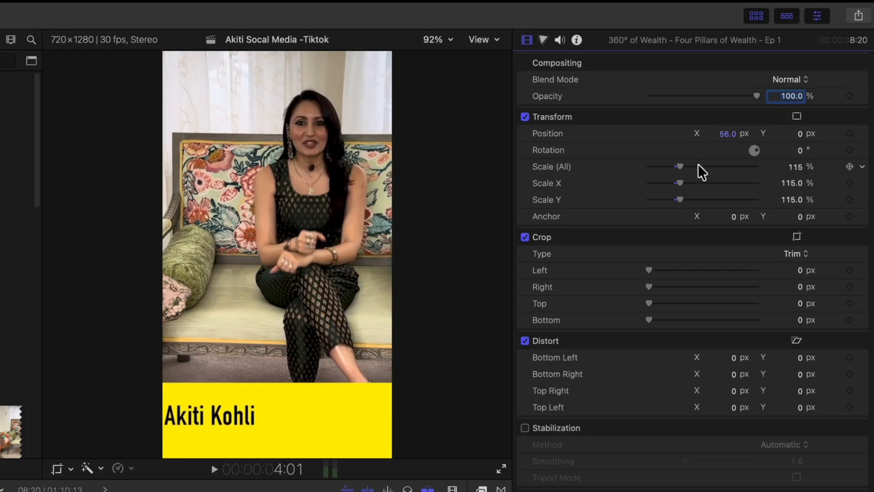
mouse_move(801, 132)
mouse_down()
mouse_move(798, 143)
mouse_move(801, 132)
mouse_up()
drag(723, 135, 725, 141)
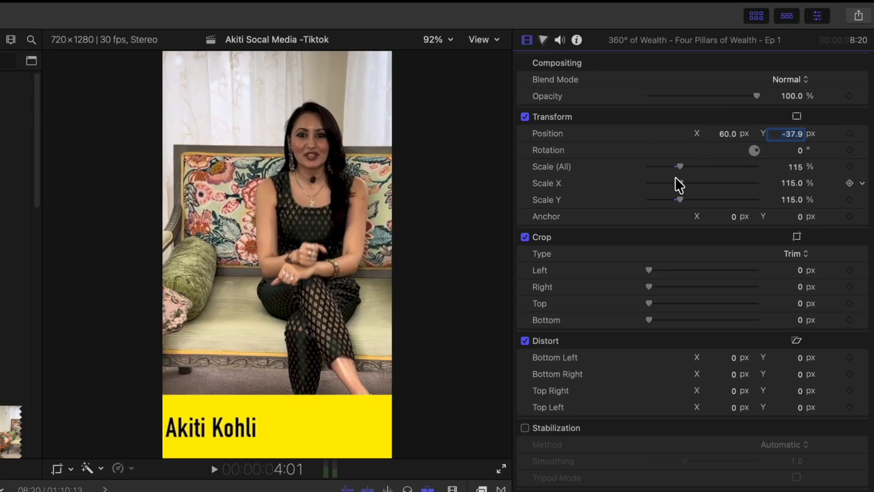
drag(676, 168, 689, 163)
drag(730, 134, 801, 139)
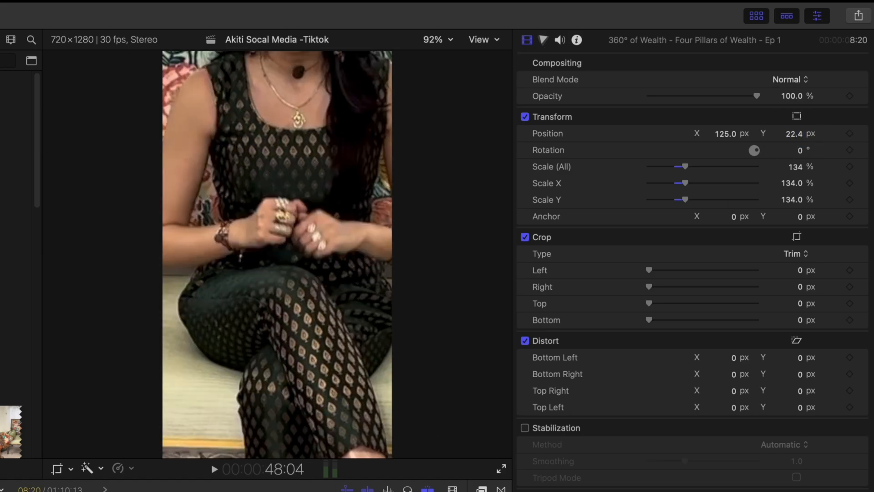
key(space)
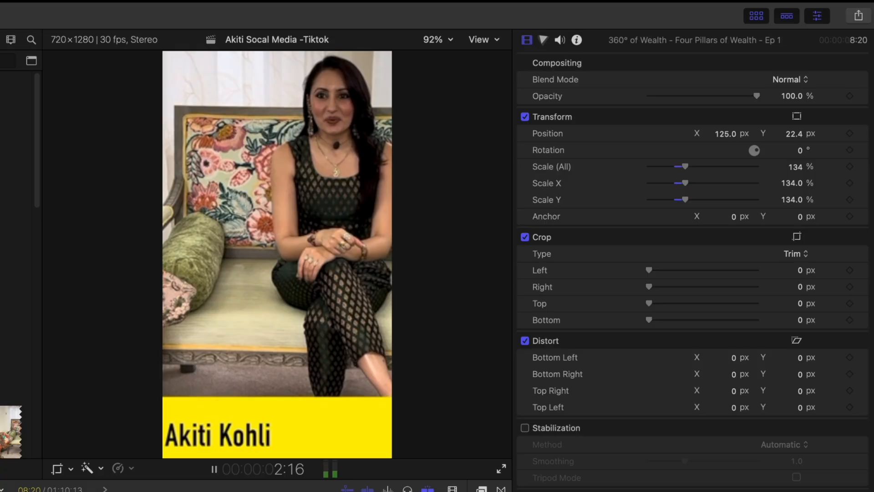
key(space)
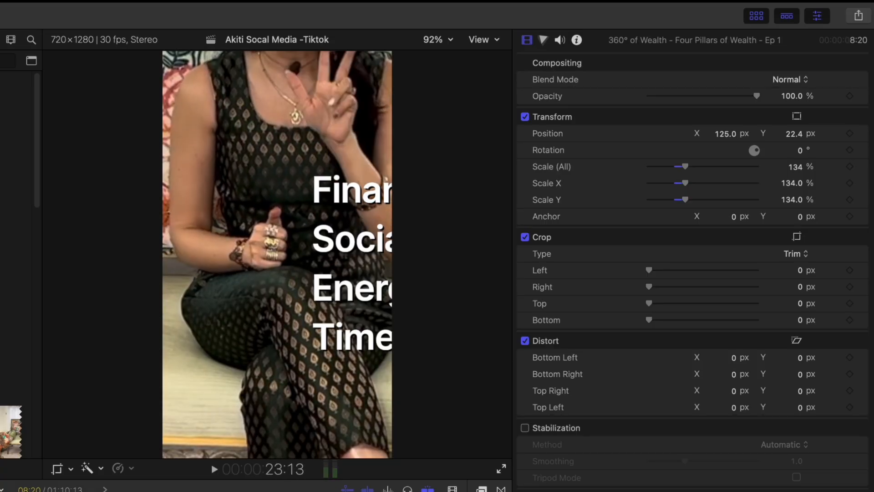
Reposition the second timeline clip to X -112.9 px, Y -480.4 px and play back the following section.
click(50, 491)
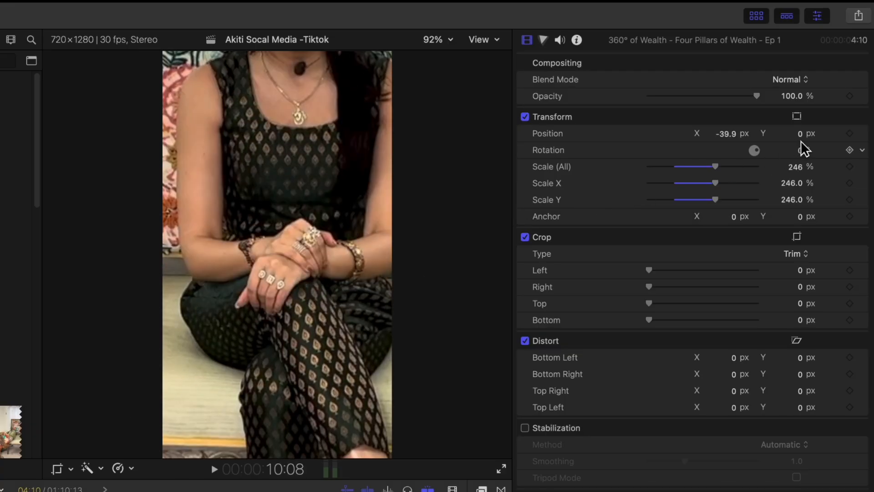
drag(800, 134, 801, 139)
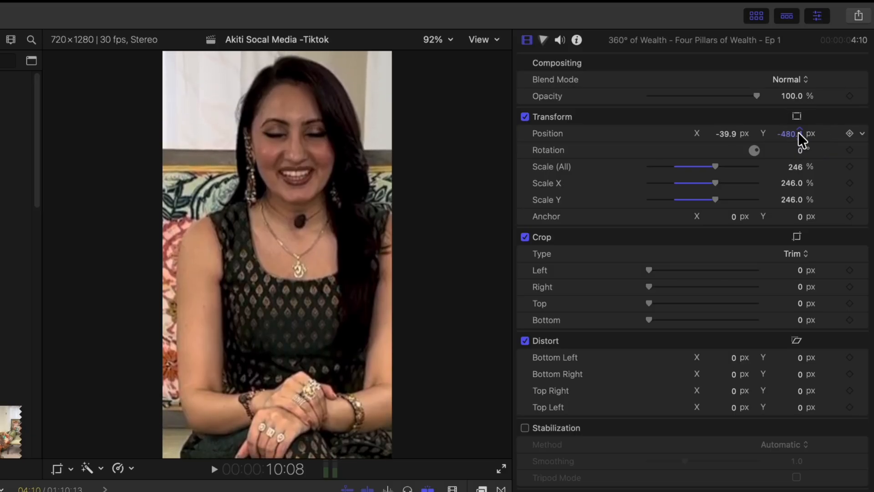
drag(724, 134, 723, 134)
key(space)
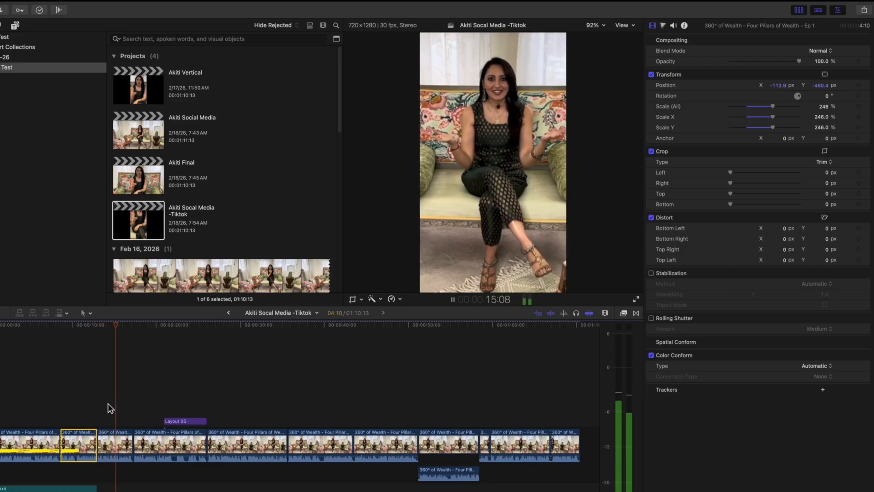
key(space)
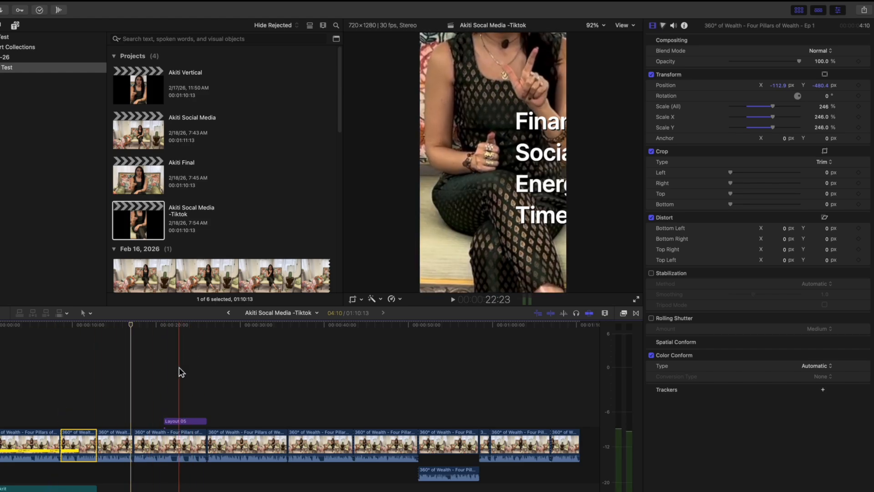
Reposition the clip beneath the Layout 05 title to X -70.8 px, Y -452.4 px.
click(177, 448)
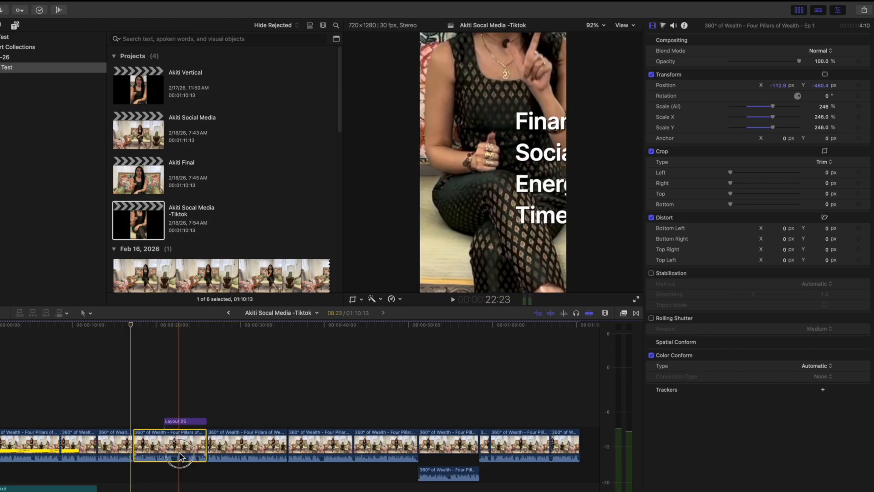
click(187, 329)
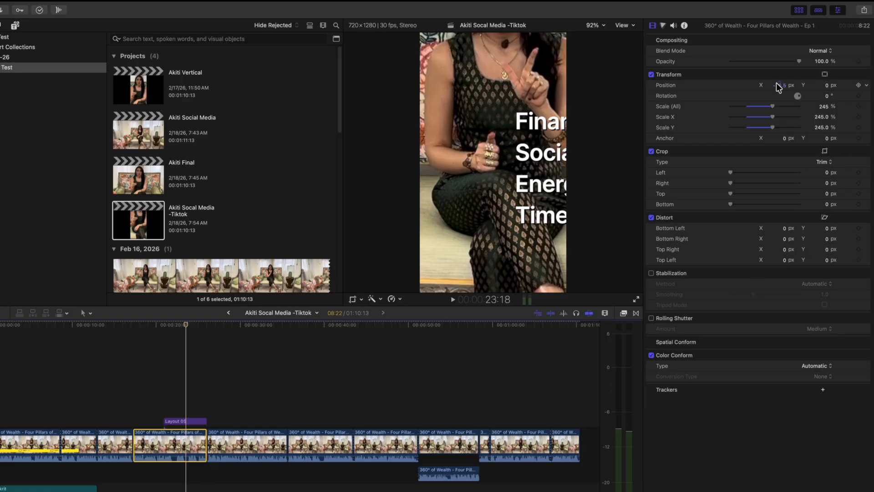
drag(781, 88, 827, 89)
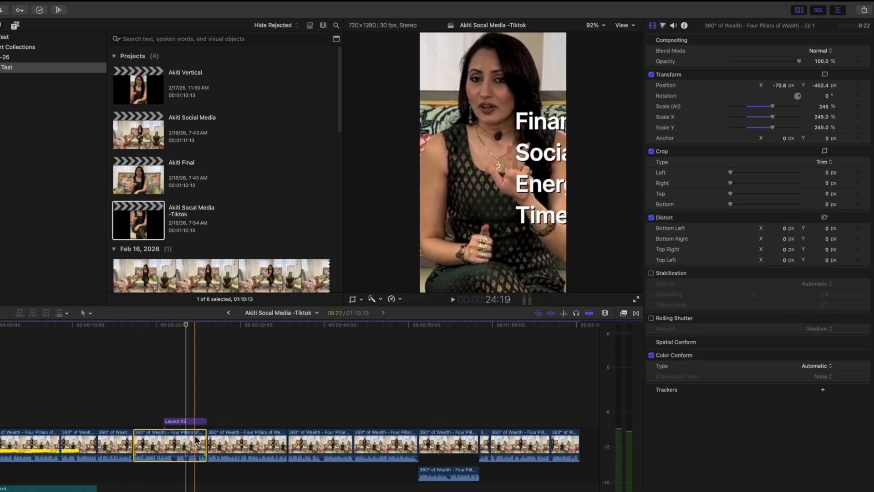
Move the Layout 05 title toward the frame's left edge, to a content position of about X -0.09, Y -0.08.
click(189, 422)
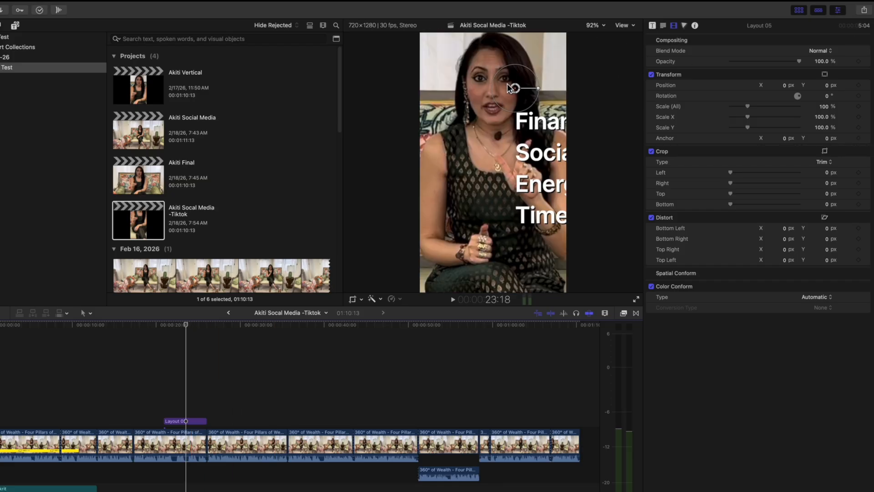
drag(514, 88, 418, 136)
click(182, 421)
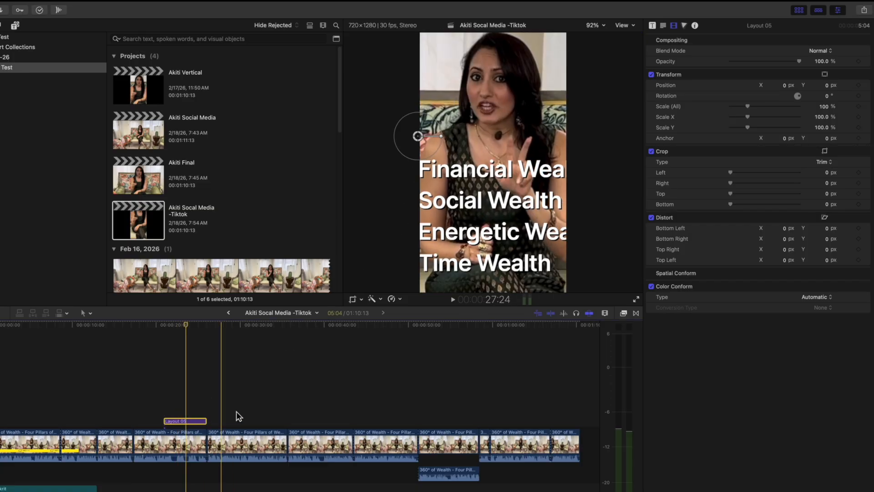
Select all four lines of the Layout 05 title's Description 2 text and set their size to 140.
click(653, 26)
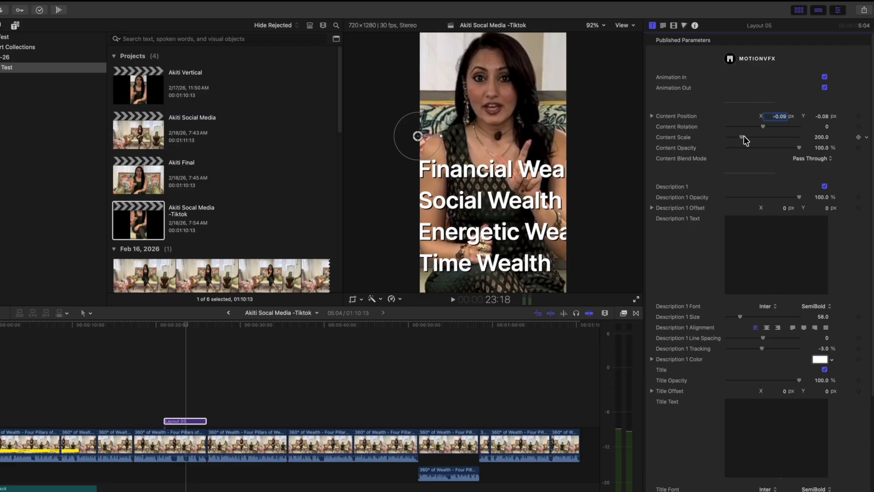
click(663, 26)
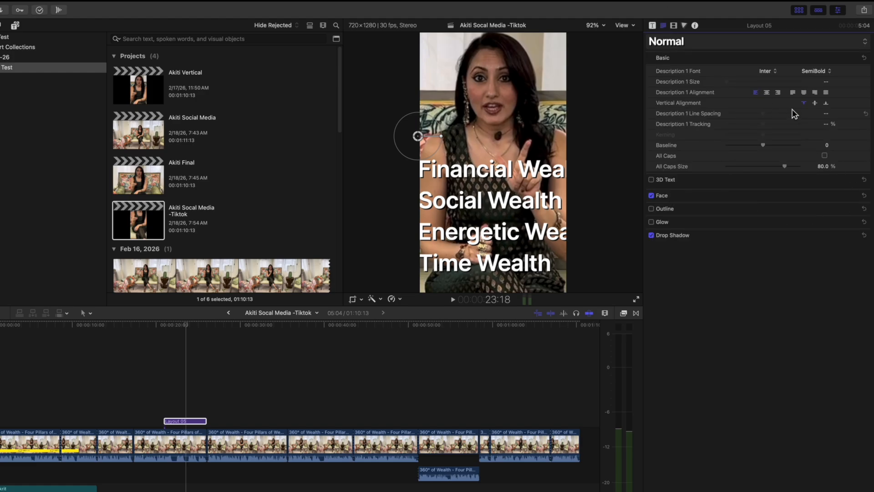
click(471, 174)
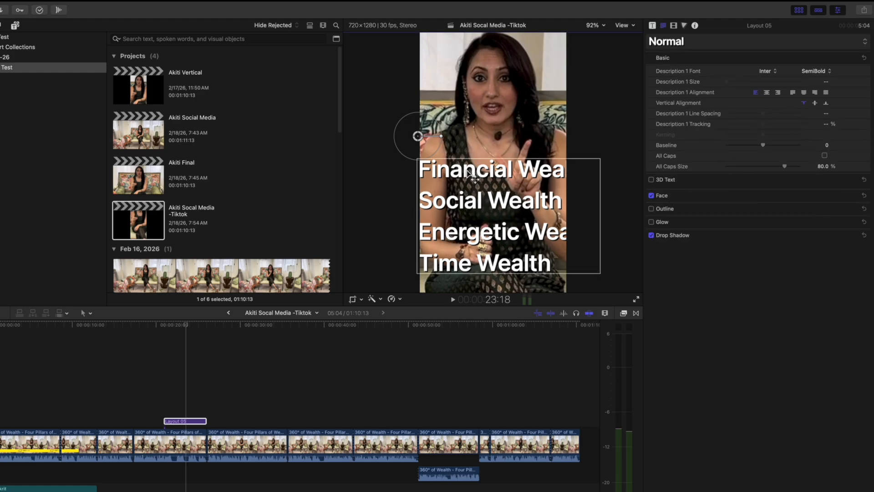
double_click(468, 174)
drag(702, 98, 640, 58)
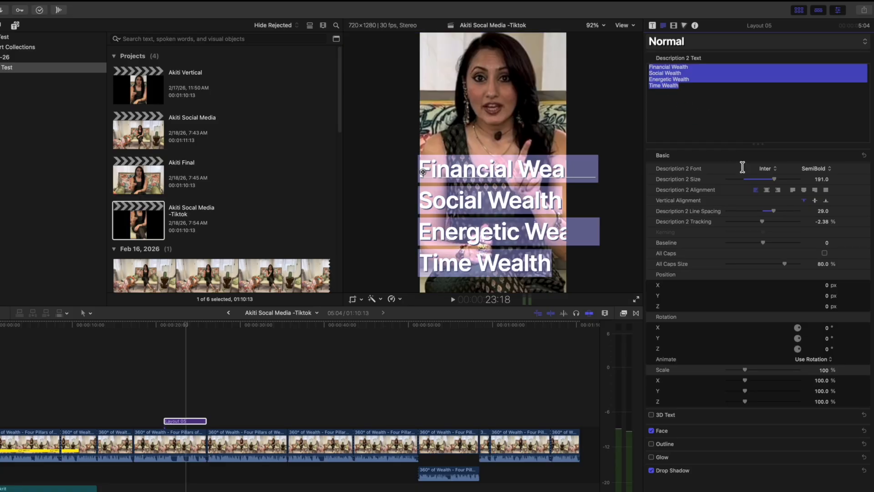
drag(776, 184, 762, 186)
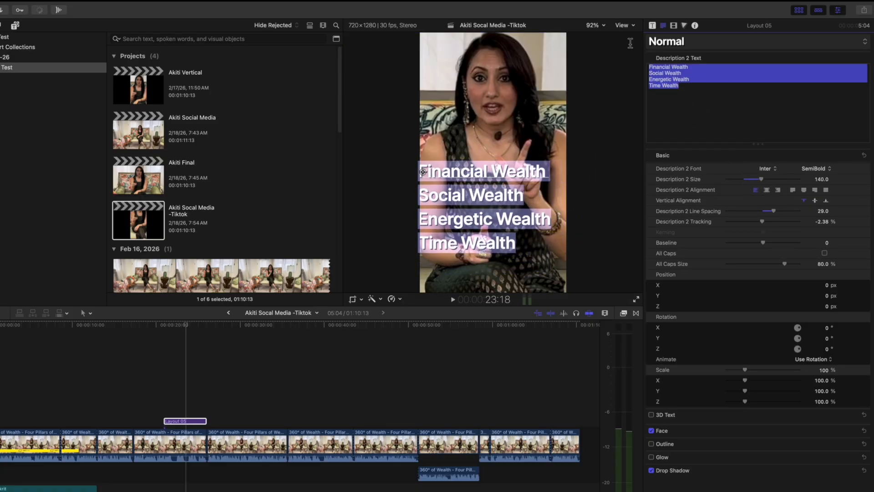
Reposition the four-line title text to about X 80.2 px, Y -180.68 px and play back the titled section.
drag(423, 171, 426, 190)
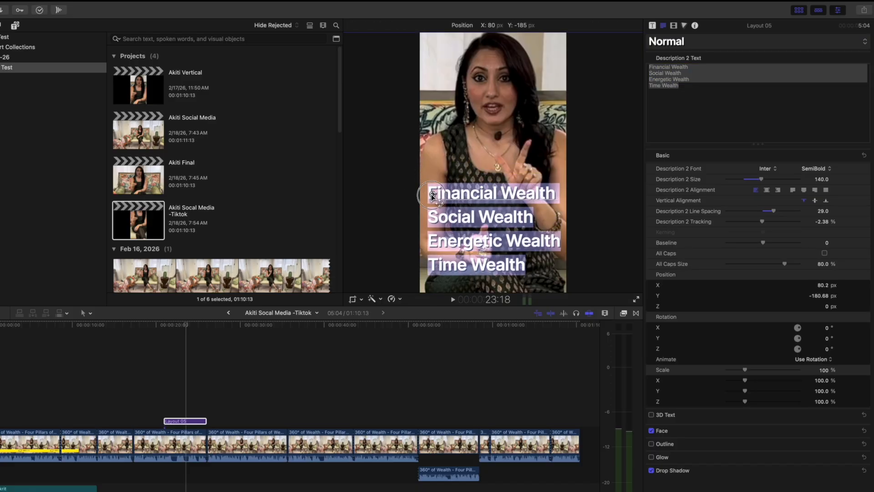
click(157, 395)
key(space)
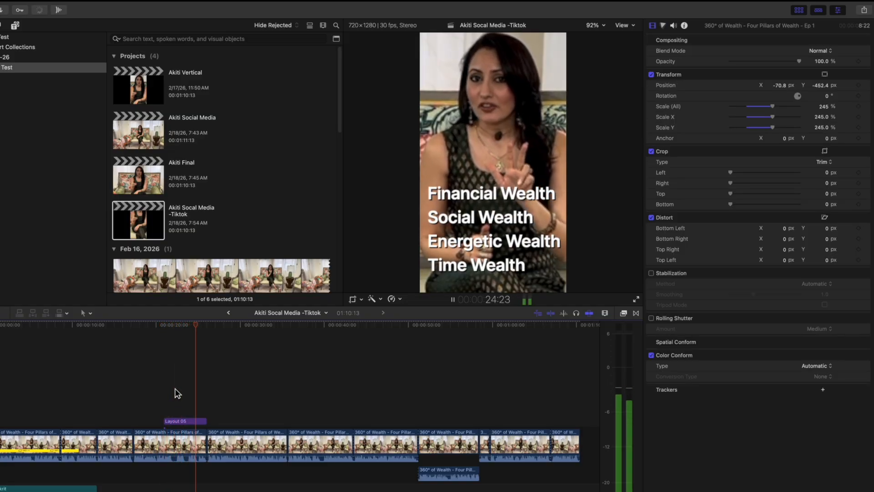
key(space)
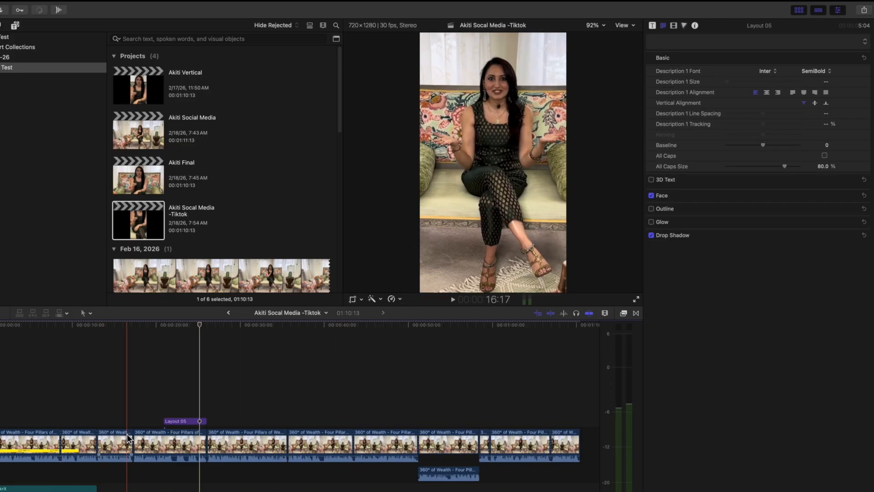
Copy the reframed second timeline clip as the source for its attributes.
click(79, 326)
click(81, 440)
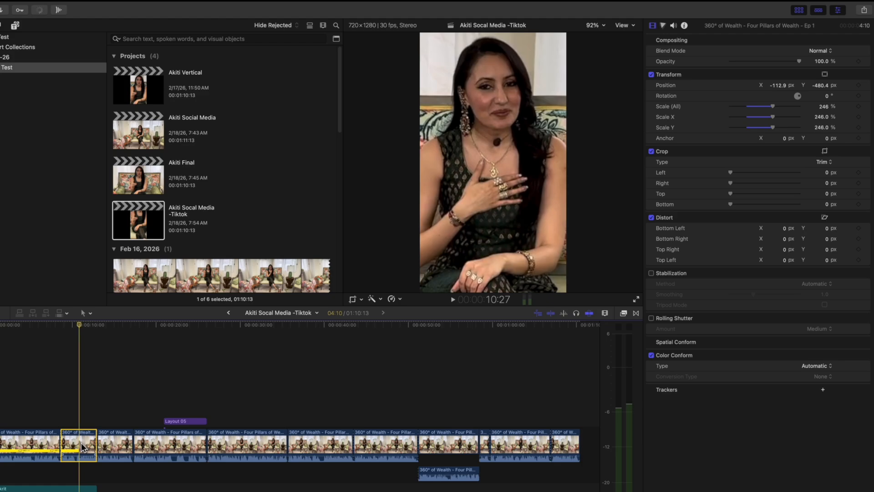
click(54, 1)
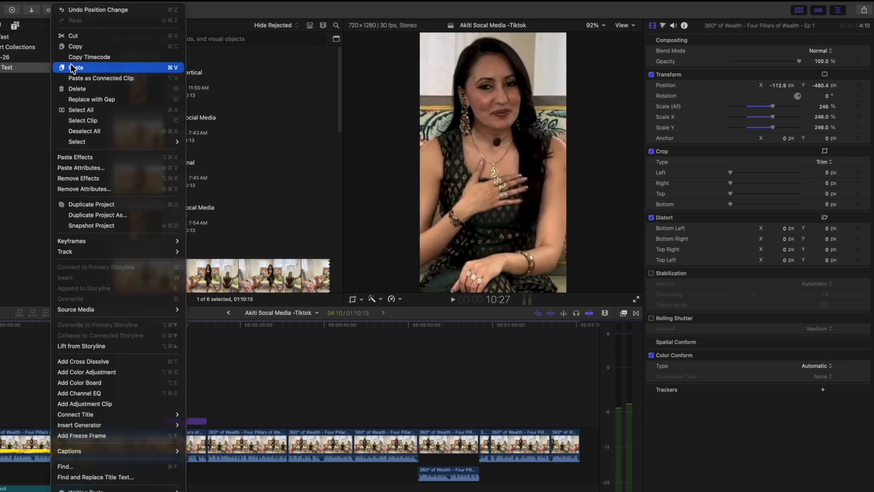
click(65, 46)
Paste the copied position and scale onto the fifth timeline clip, with all audio attributes excluded.
click(236, 444)
click(249, 326)
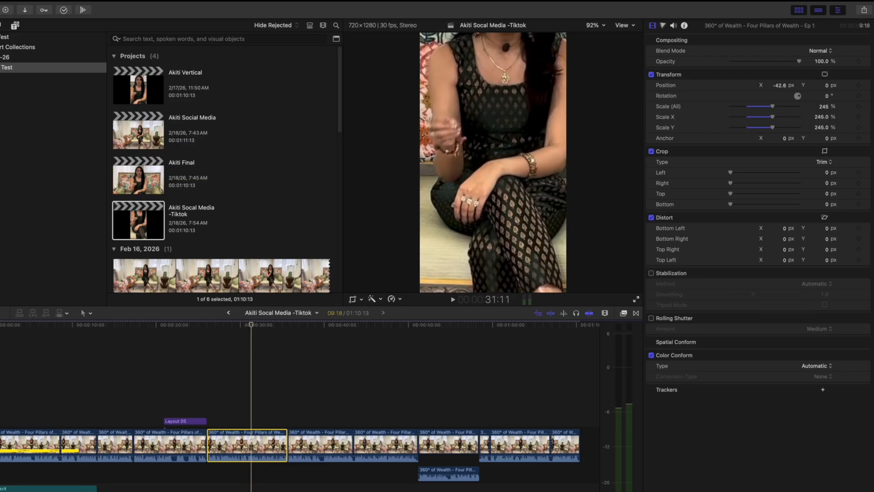
click(55, 1)
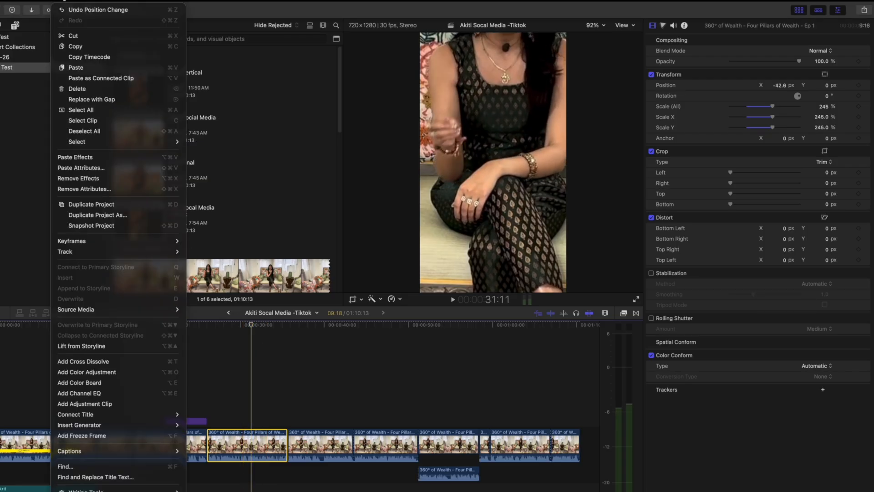
click(90, 168)
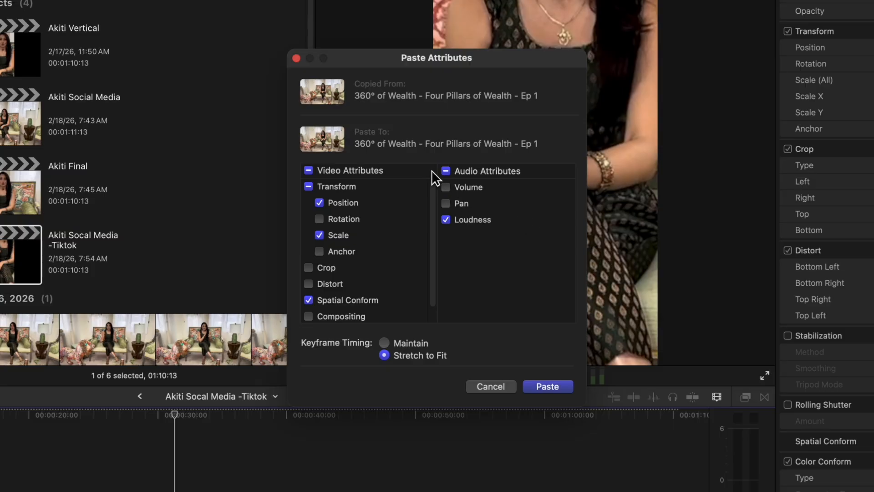
click(446, 171)
click(446, 171)
scroll(369, 200, right, 1)
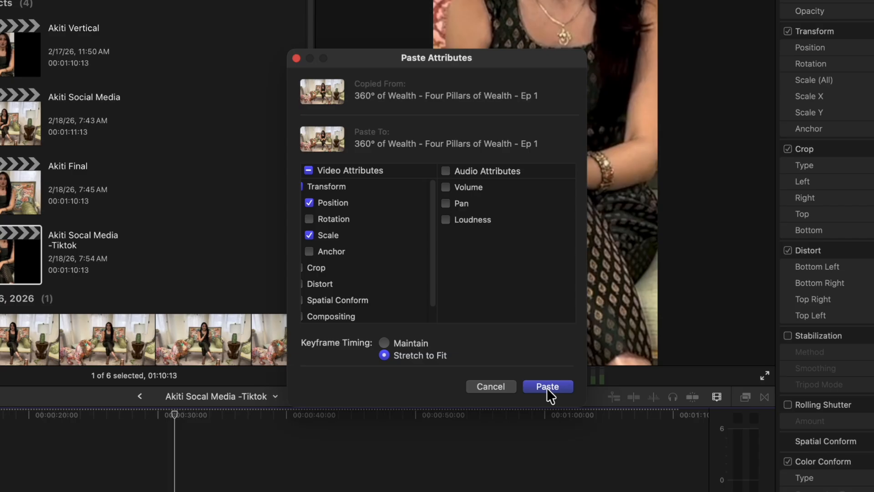
click(547, 386)
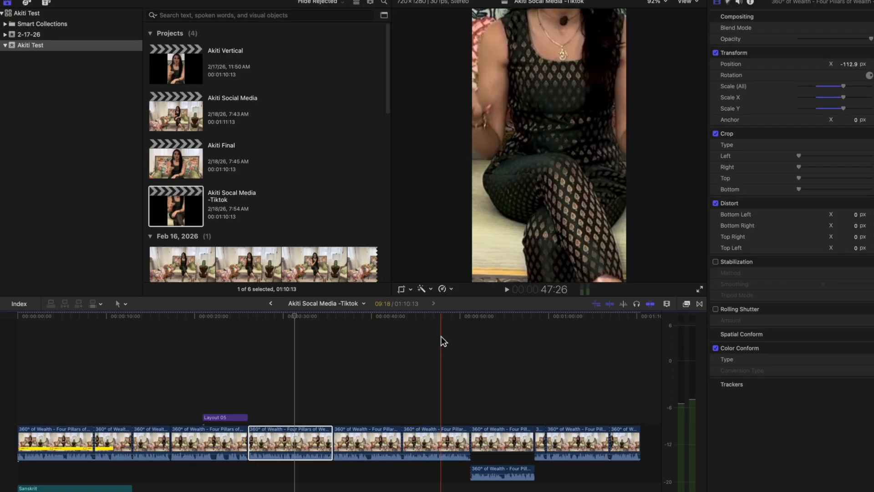
Paste the copied position, scale and all audio attributes onto the seventh timeline clip, with Spatial Conform excluded.
click(419, 315)
click(430, 439)
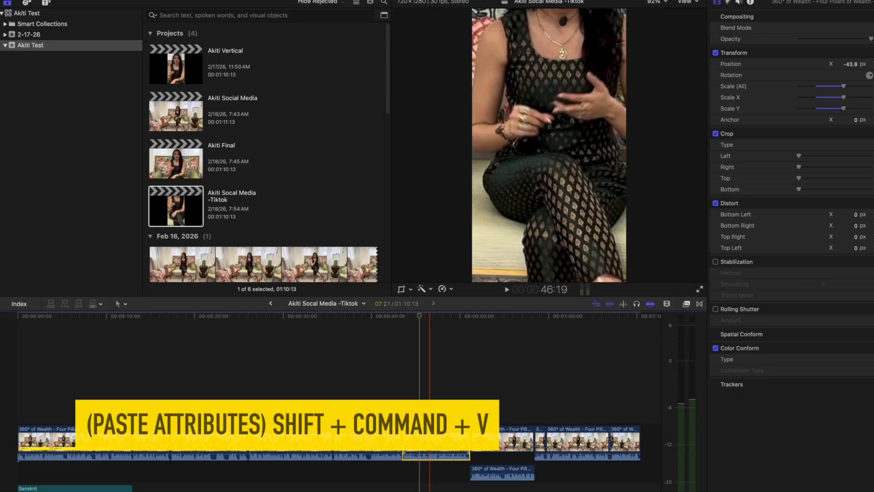
key(shift+super+v)
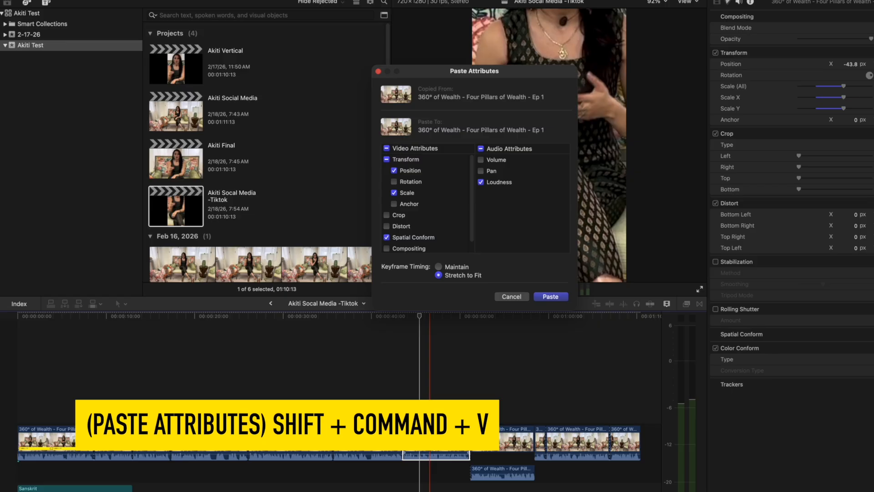
click(481, 149)
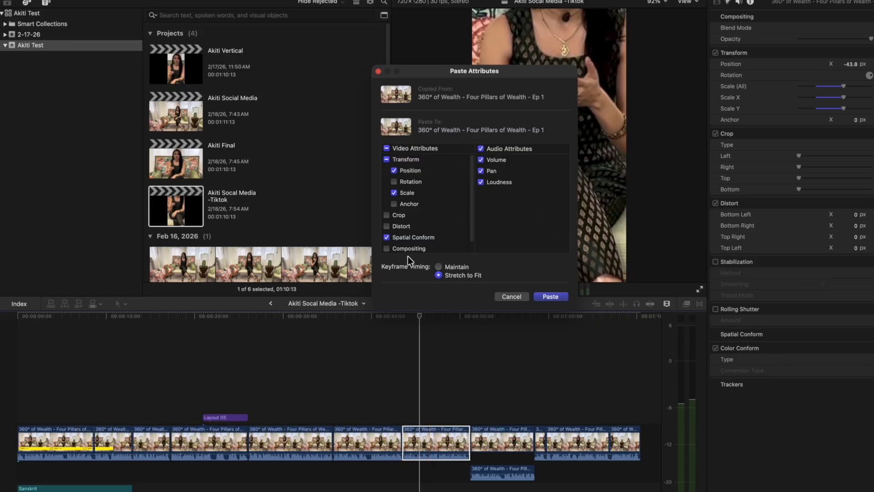
click(550, 296)
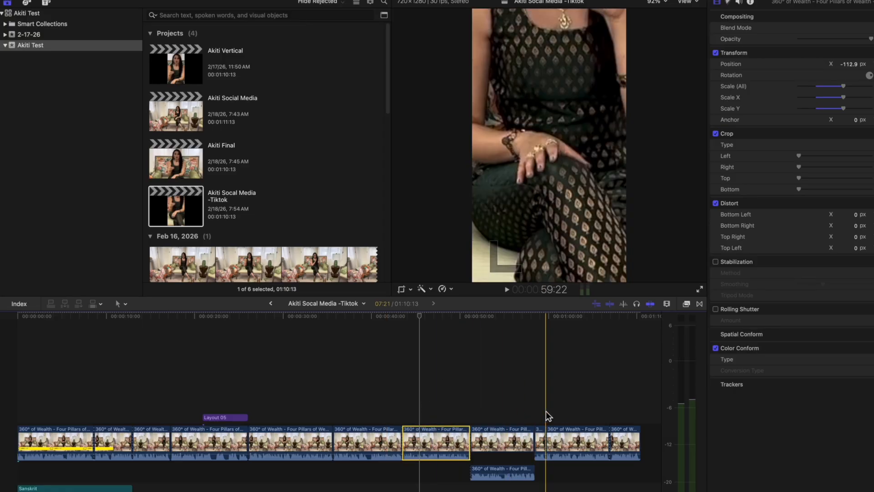
Paste the copied position, scale and all audio attributes onto the last timeline clip.
click(617, 431)
key(super+shift+v)
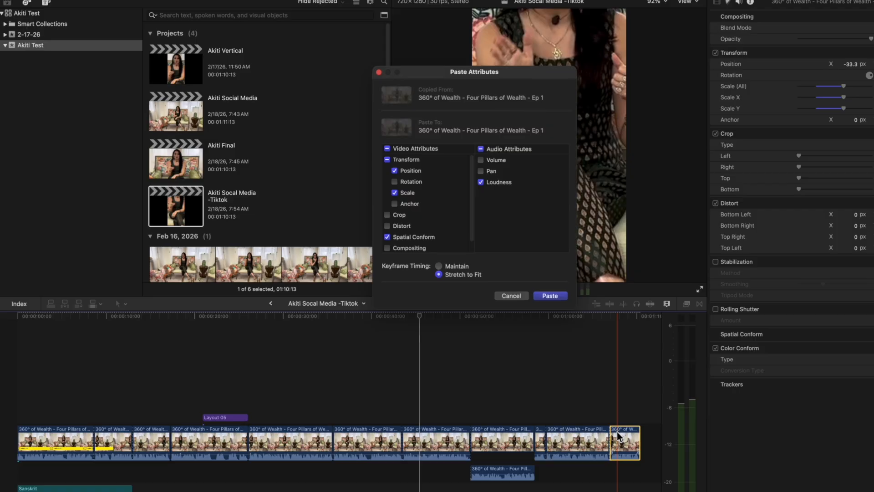
click(480, 149)
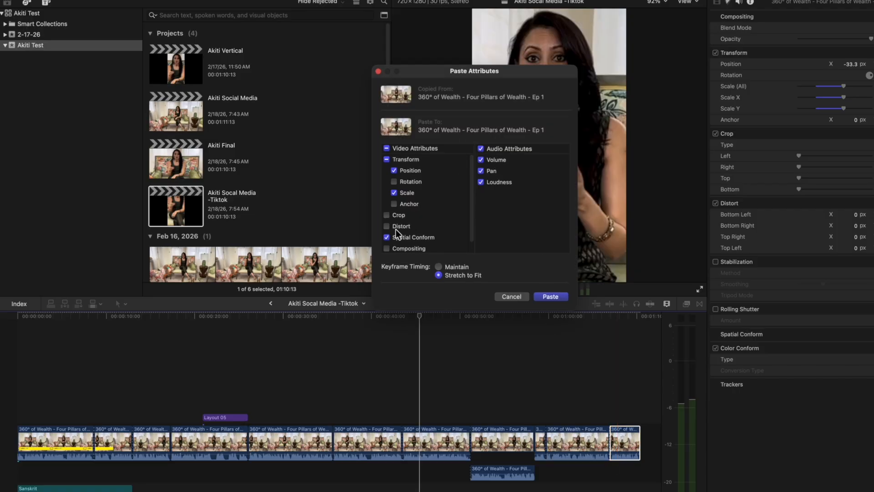
click(549, 296)
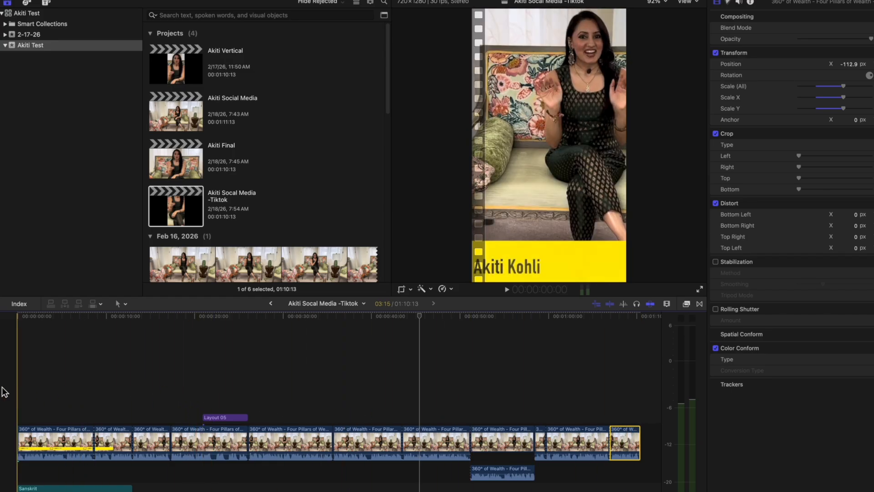
click(497, 435)
super+click(436, 436)
super+click(359, 437)
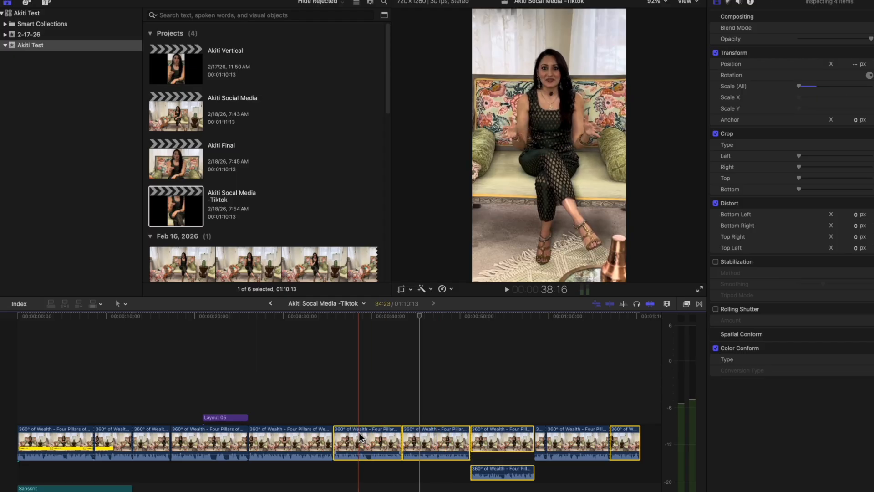
key(super+shift+v)
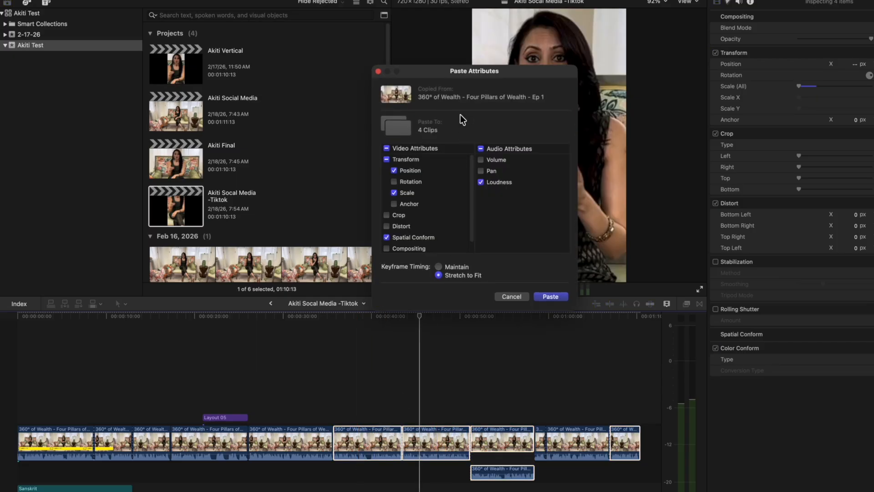
click(514, 296)
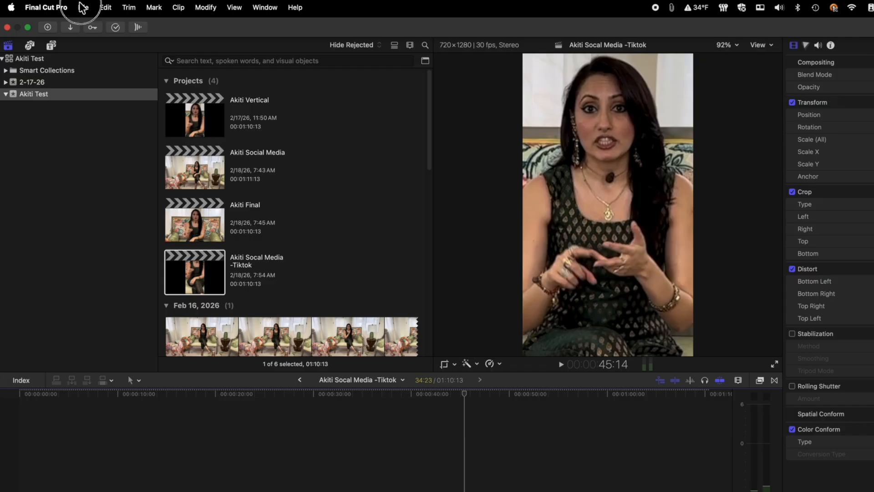
Export the Tiktok project for Social Platforms at 720 x 1280 with Multi-pass (Better) compression, saving the .mov to the Desktop.
click(83, 7)
mouse_move(102, 153)
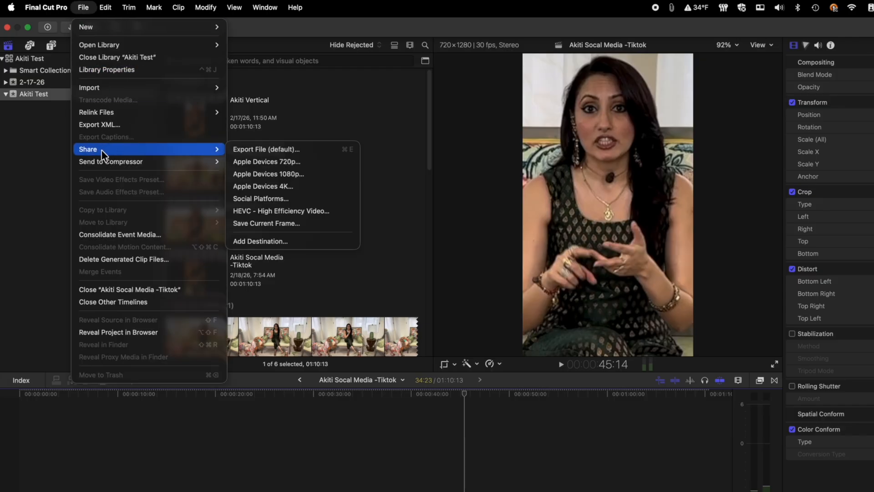
click(251, 199)
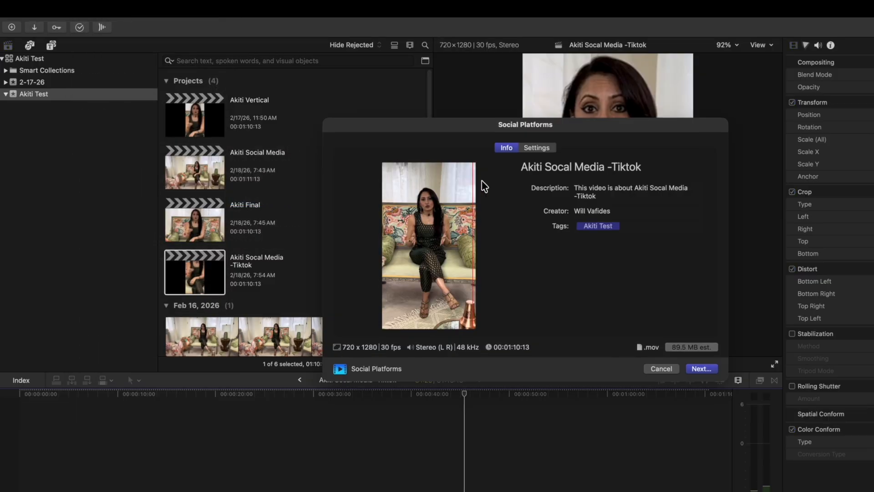
click(528, 147)
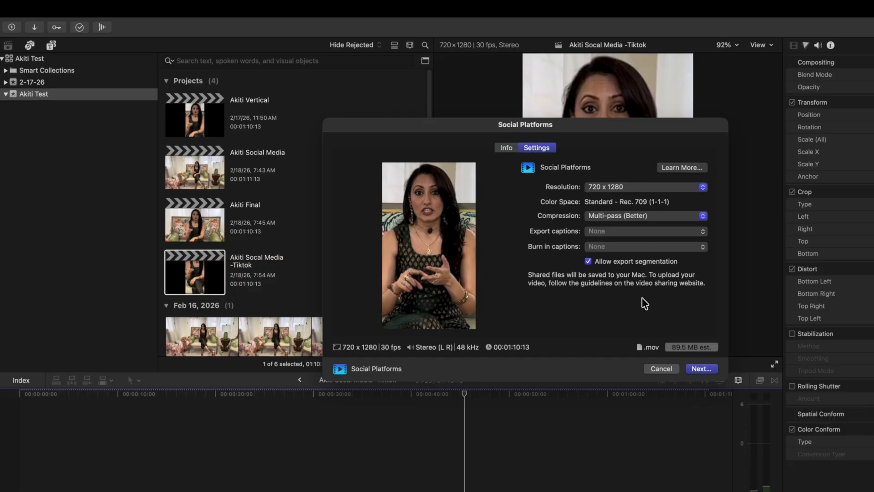
click(700, 368)
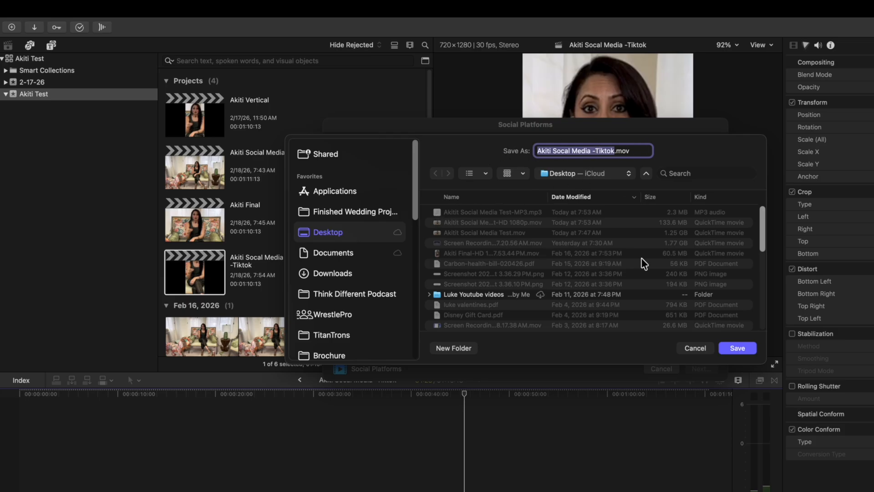
click(738, 348)
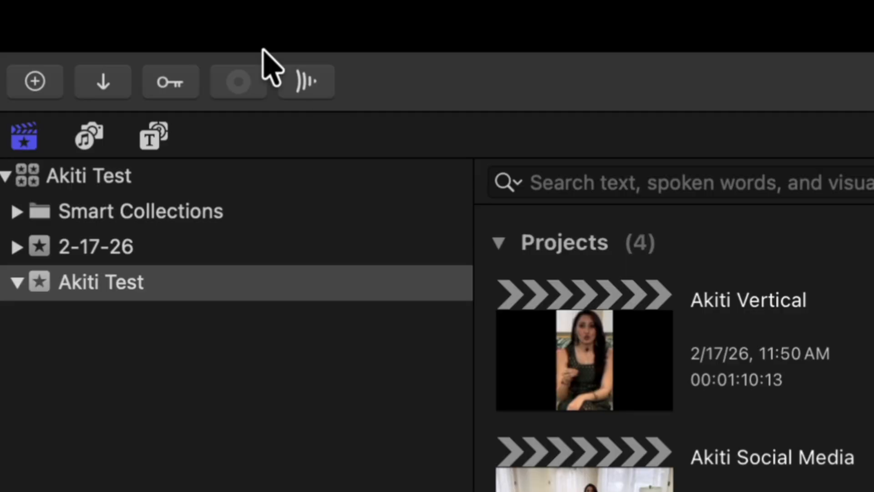
click(325, 82)
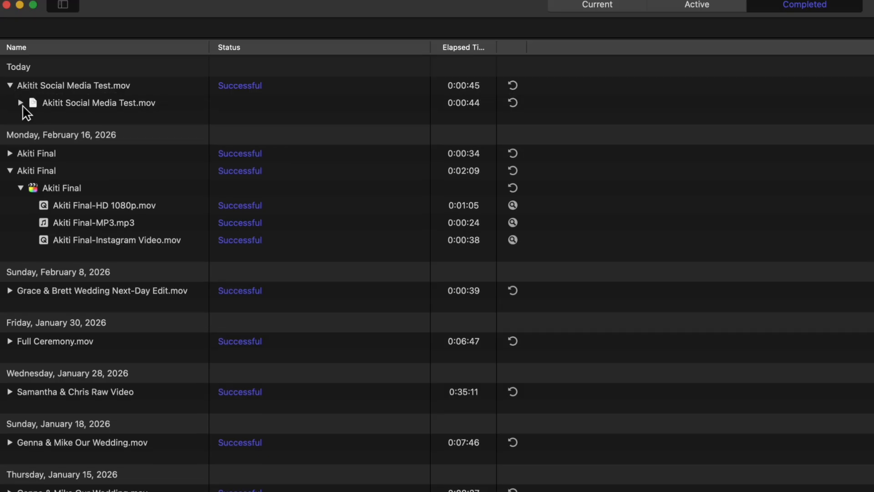
Expand today's completed Social Media Test encode in Compressor, check its HD 1080p and MP3 outputs, and reveal the HD 1080p movie in Finder.
click(20, 103)
click(103, 122)
click(103, 136)
click(105, 121)
click(104, 136)
click(118, 122)
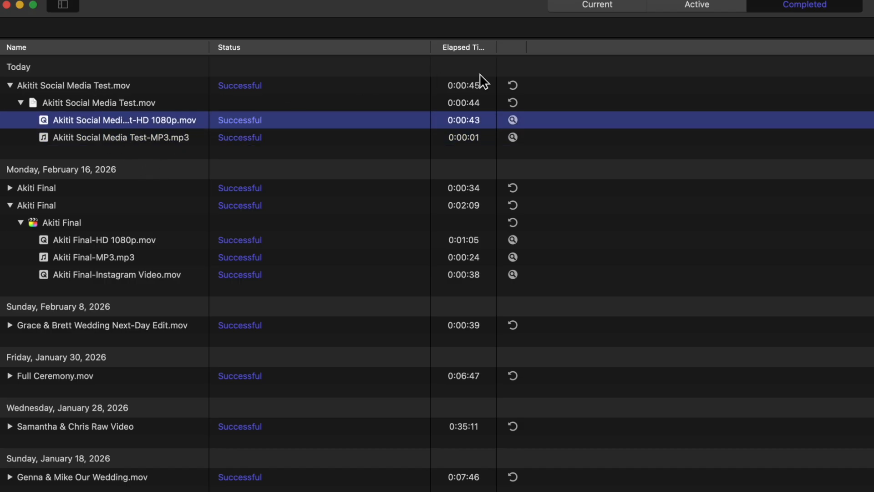
click(511, 119)
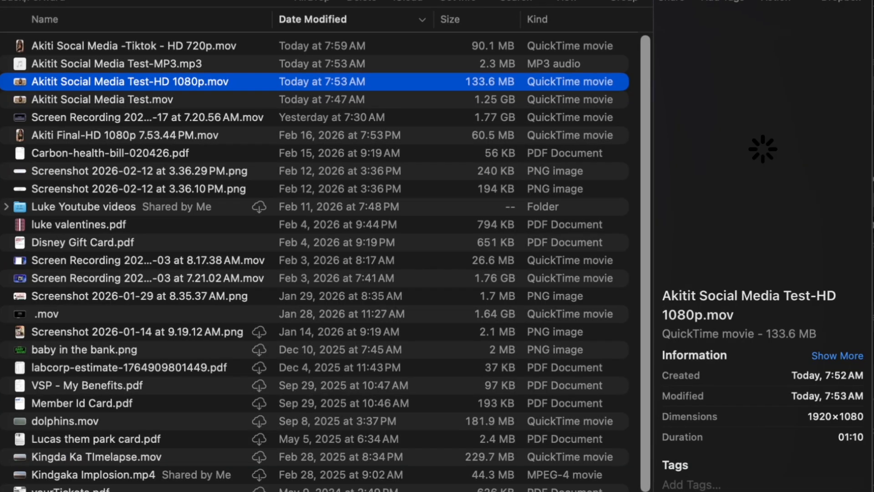
Compare the file details and sizes of the original Social Media Test movie and its HD 1080p version on the Desktop.
click(111, 98)
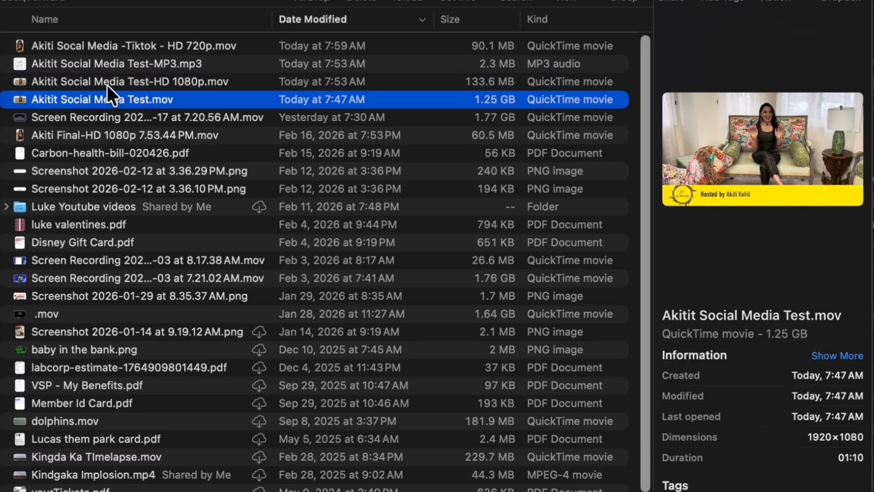
click(109, 83)
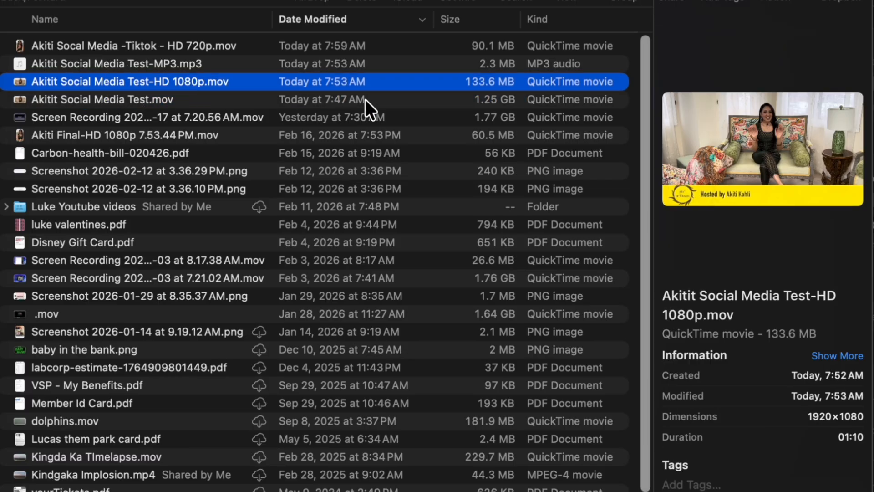
click(498, 100)
click(488, 85)
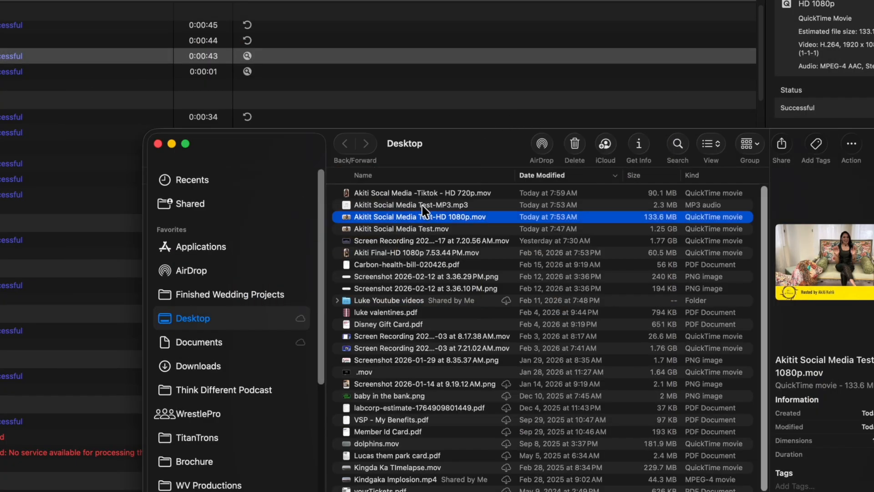
Preview the Social Media Test MP3 file with Quick Look and close the preview.
click(433, 206)
key(space)
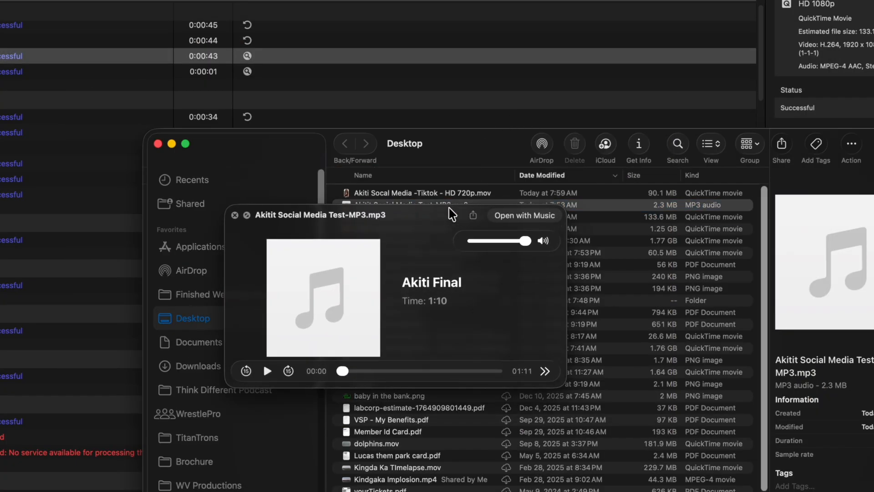
key(space)
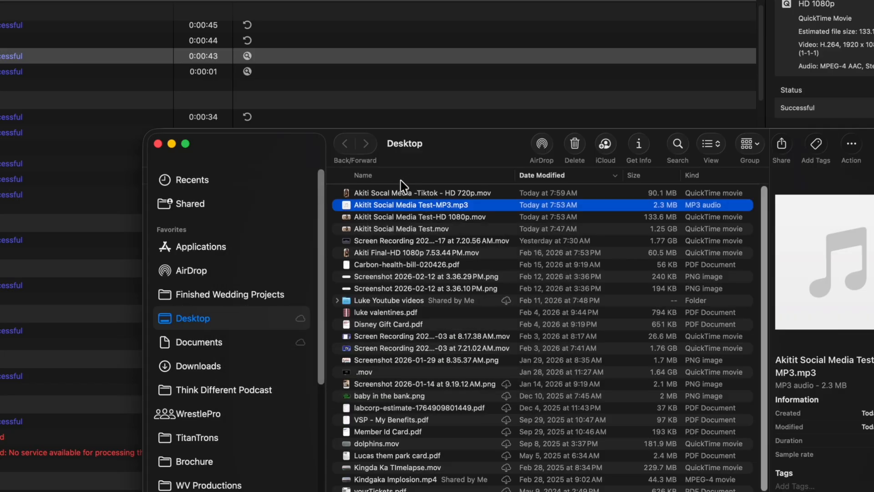
Preview the vertical Tiktok HD 720p movie with Quick Look, then close the preview and the Desktop folder window.
click(399, 193)
key(space)
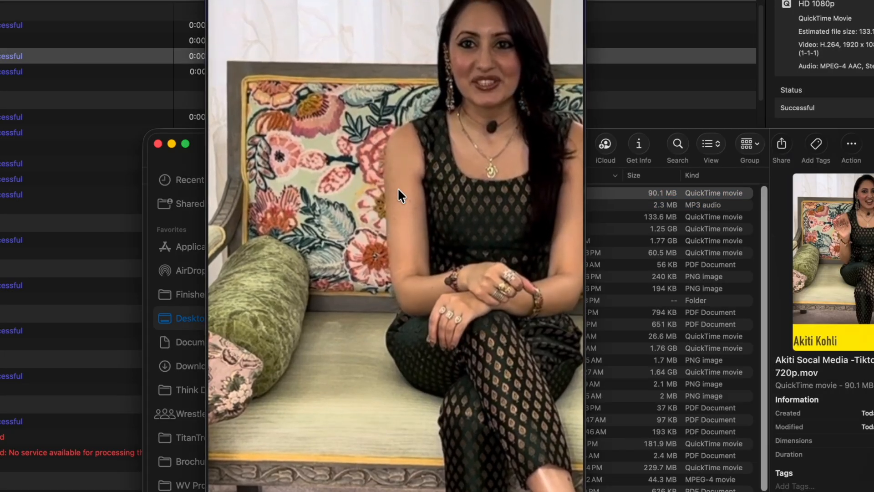
key(space)
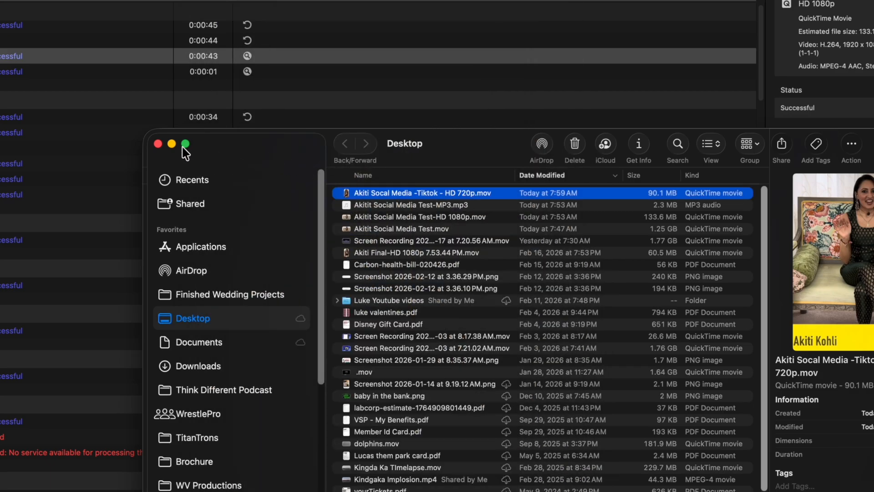
click(158, 144)
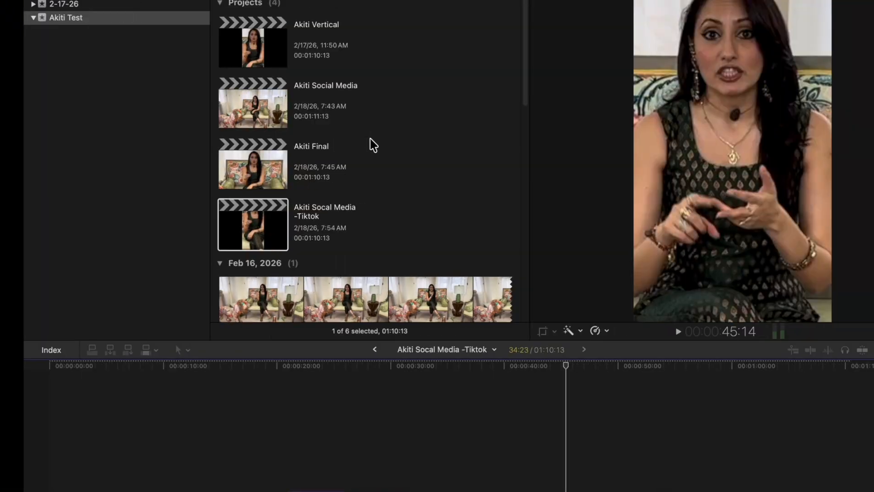